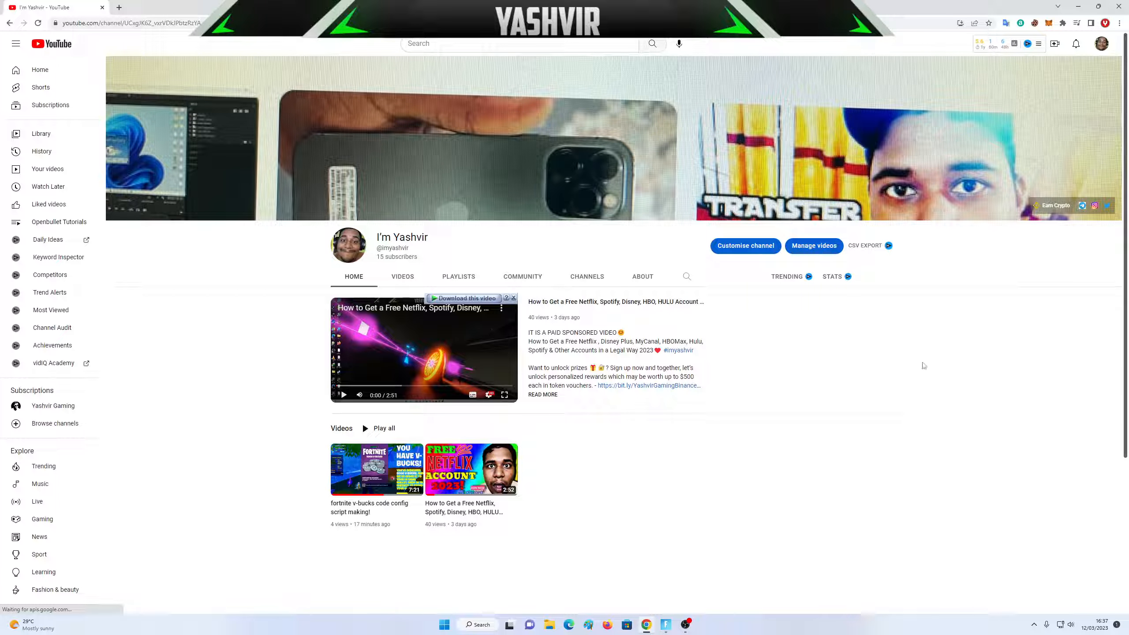
- Minimize the browser and move the MSI Afterburner desktop shortcut to the end of the third icon column
click(1079, 6)
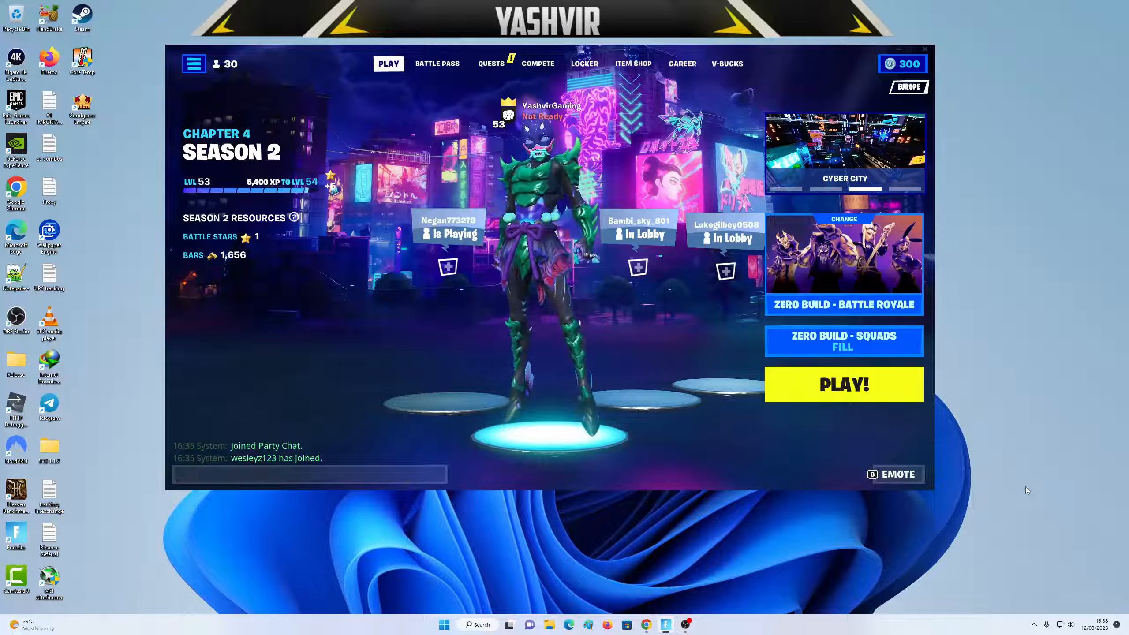
drag(49, 577, 82, 146)
- Open RivaTuner Statistics Server from the hidden tray icons and move its window beside the game window
click(1034, 624)
click(1034, 574)
click(543, 269)
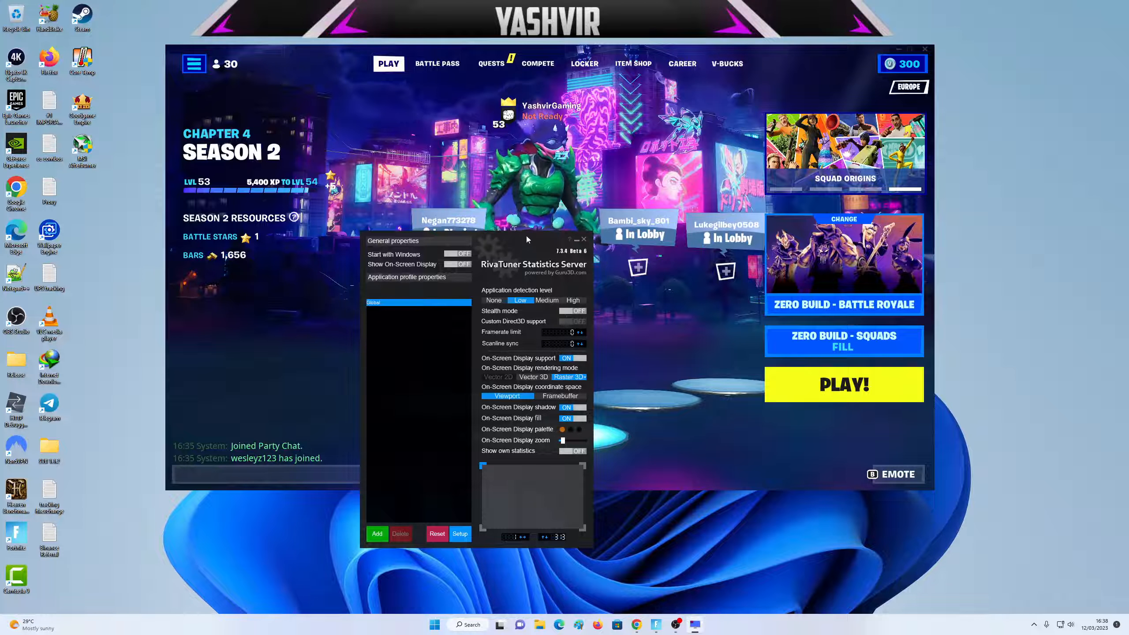
drag(525, 234, 919, 192)
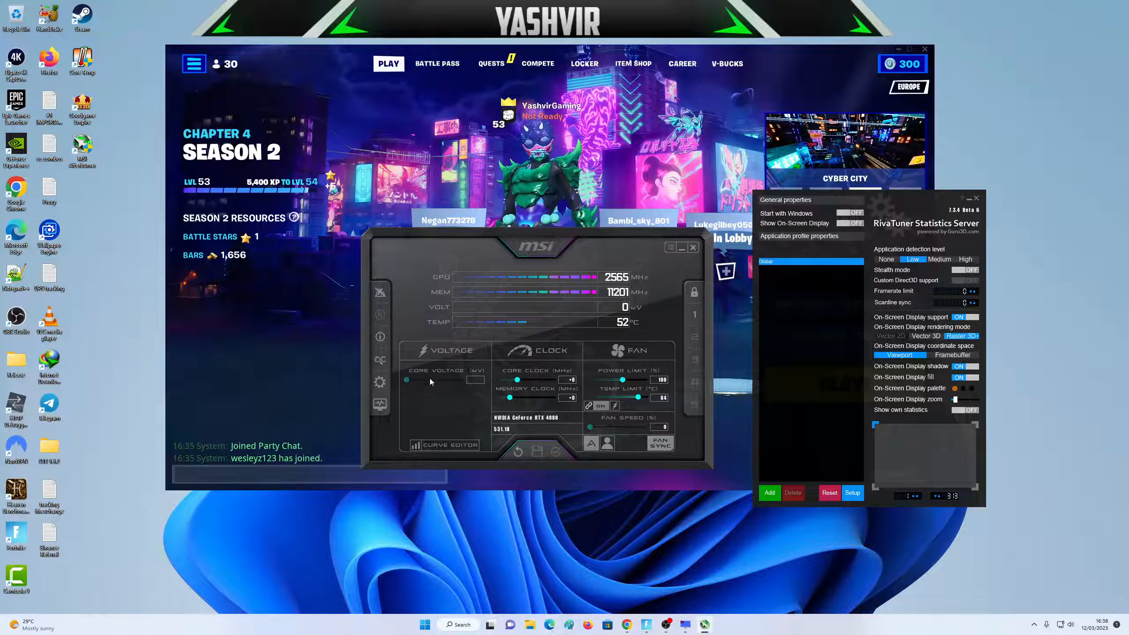
- In the MSI Afterburner properties, set the Toggle On-Screen Display hotkey to F3
click(380, 383)
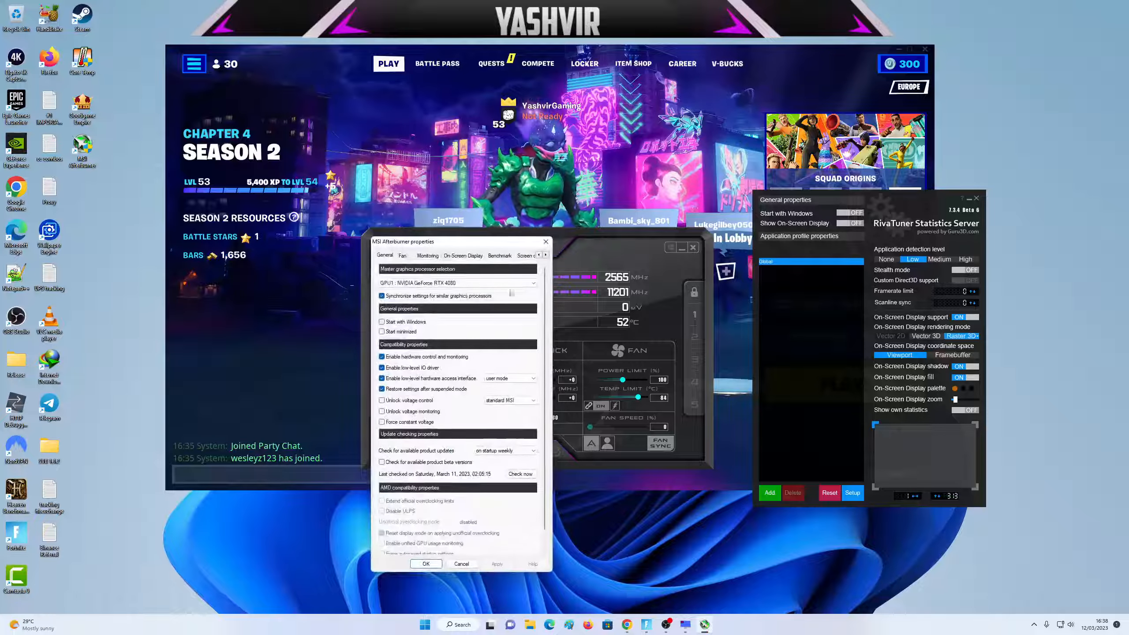
click(546, 255)
click(453, 256)
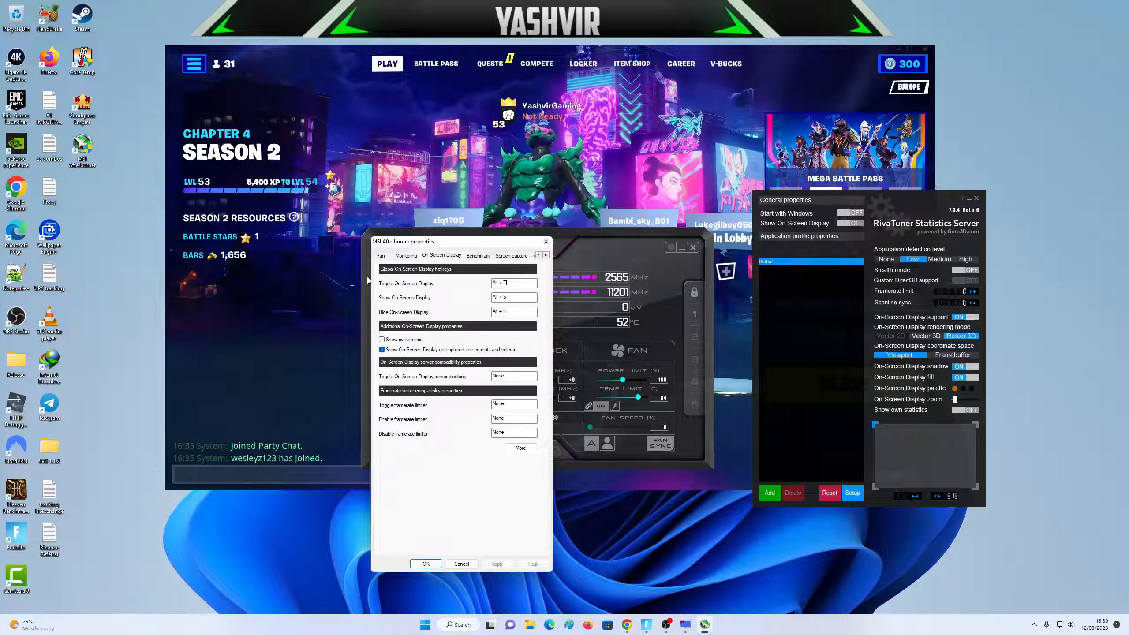
key(F3)
click(758, 632)
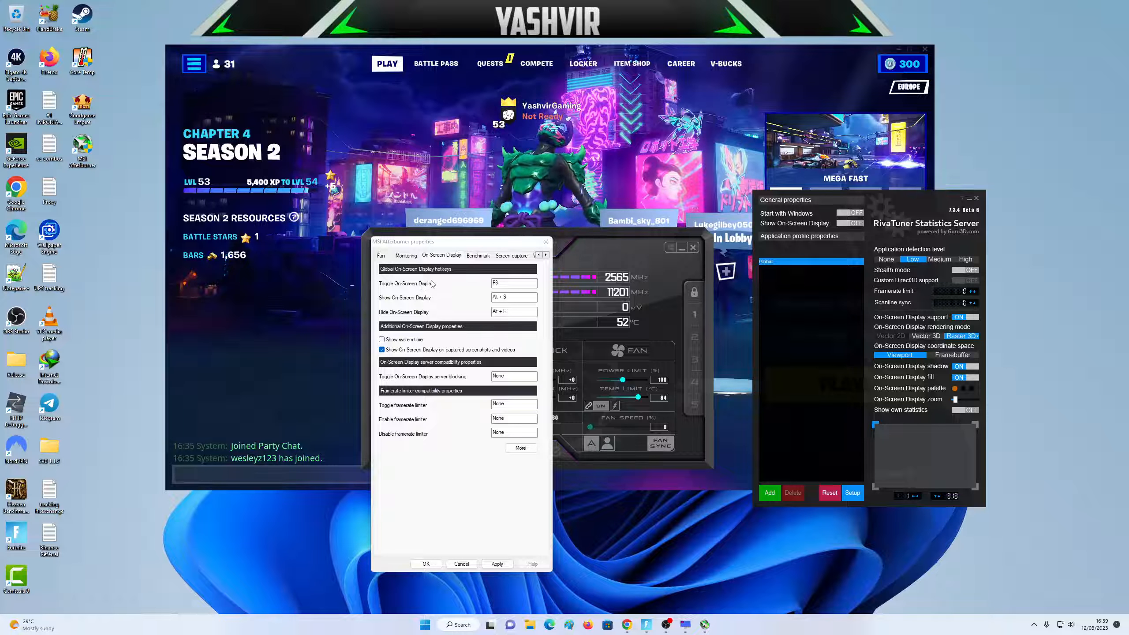
- Activate the GPU usage graph in the hardware monitoring list and override its group name
click(407, 256)
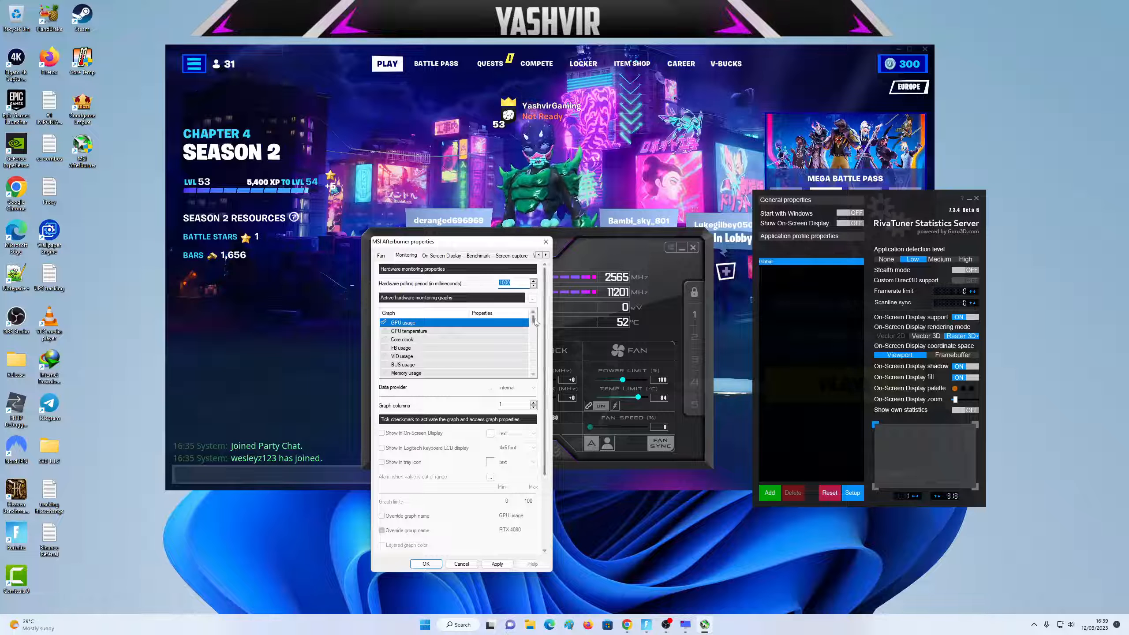
drag(534, 320, 534, 319)
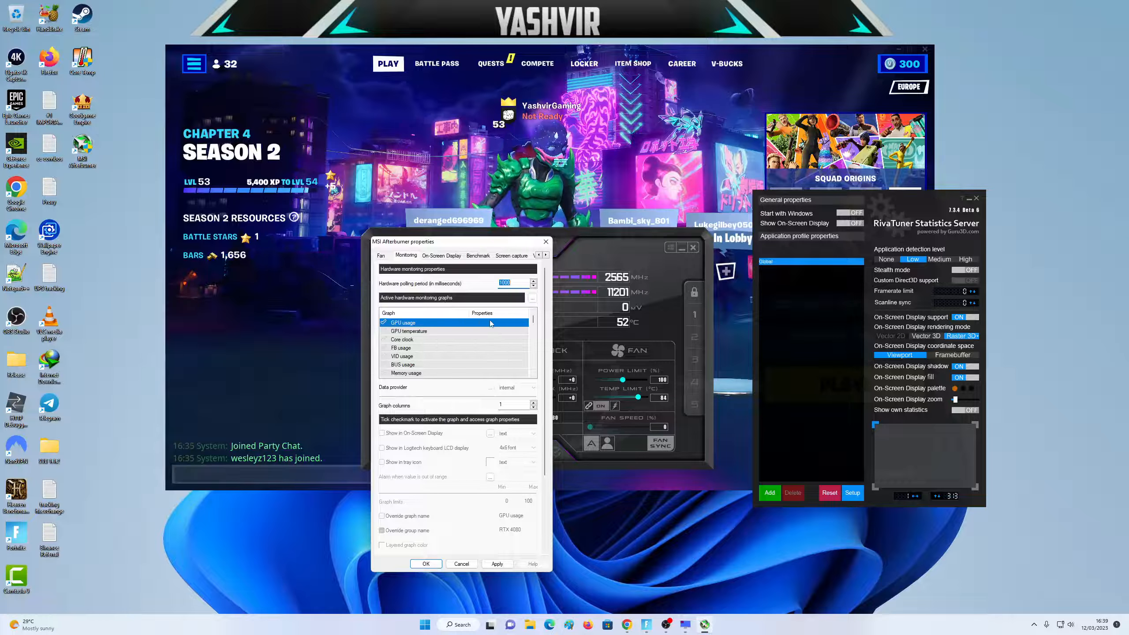
scroll(537, 326, down, 2)
scroll(537, 327, up, 2)
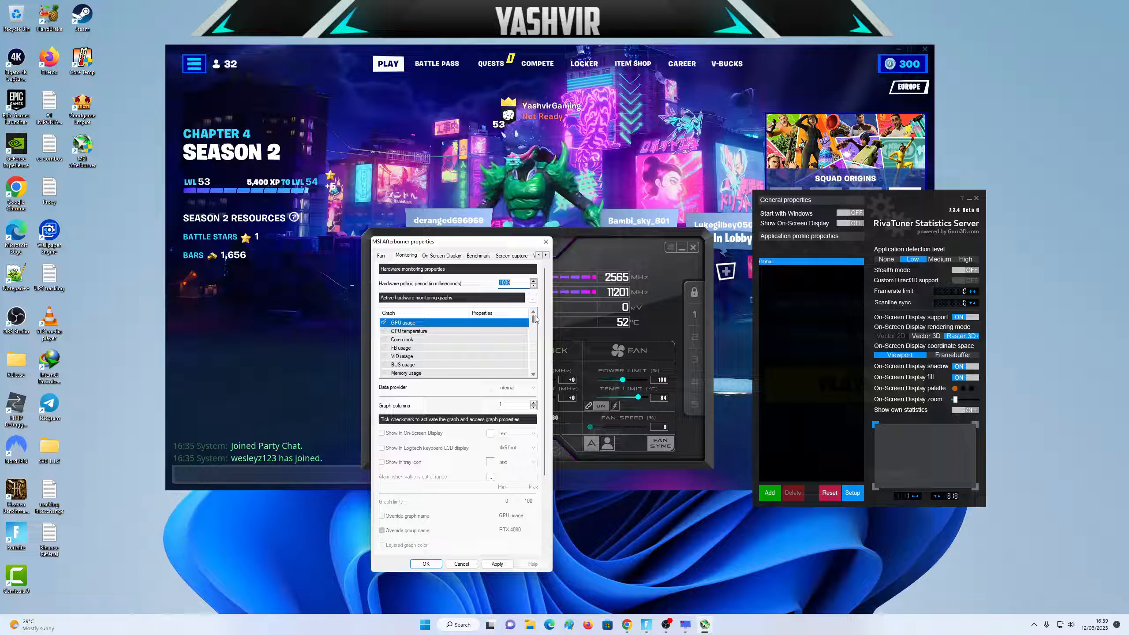
click(394, 325)
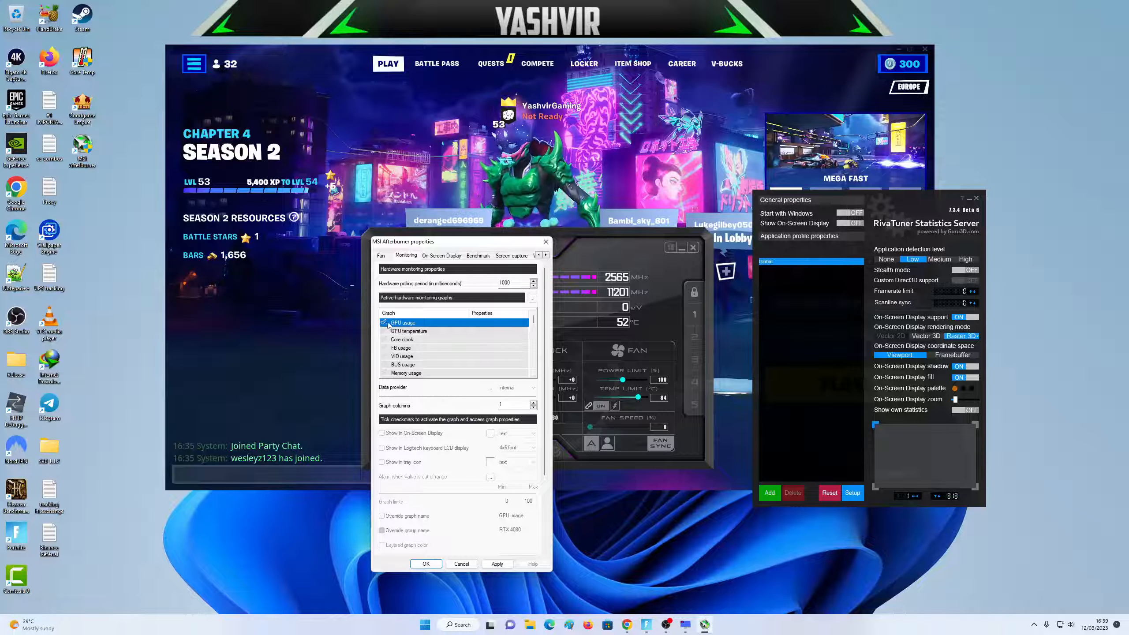
click(383, 322)
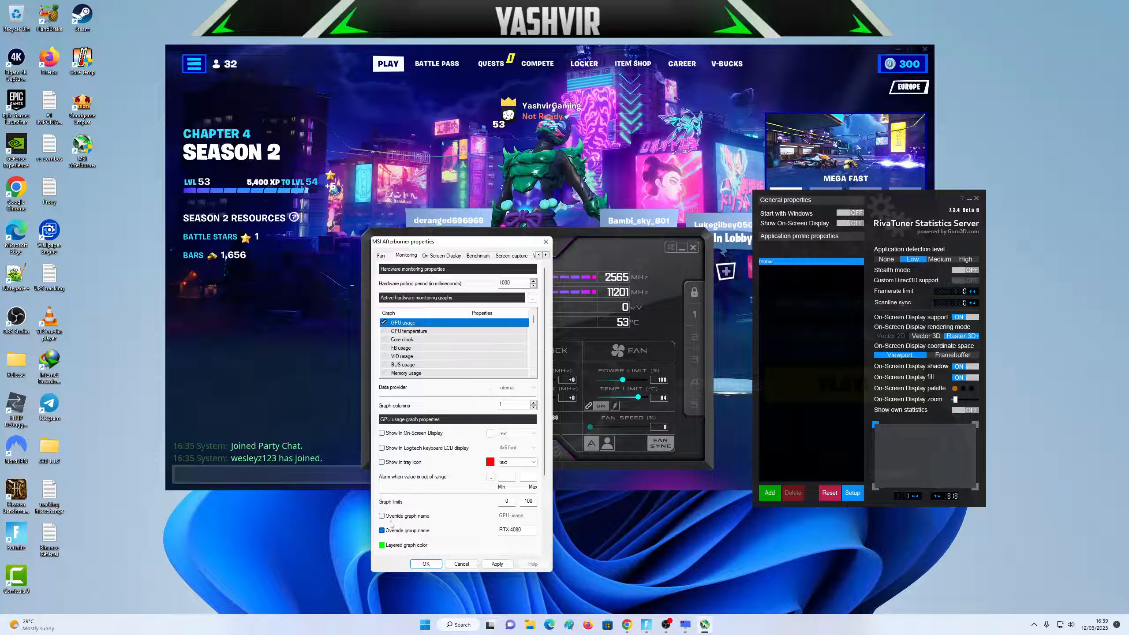
click(411, 533)
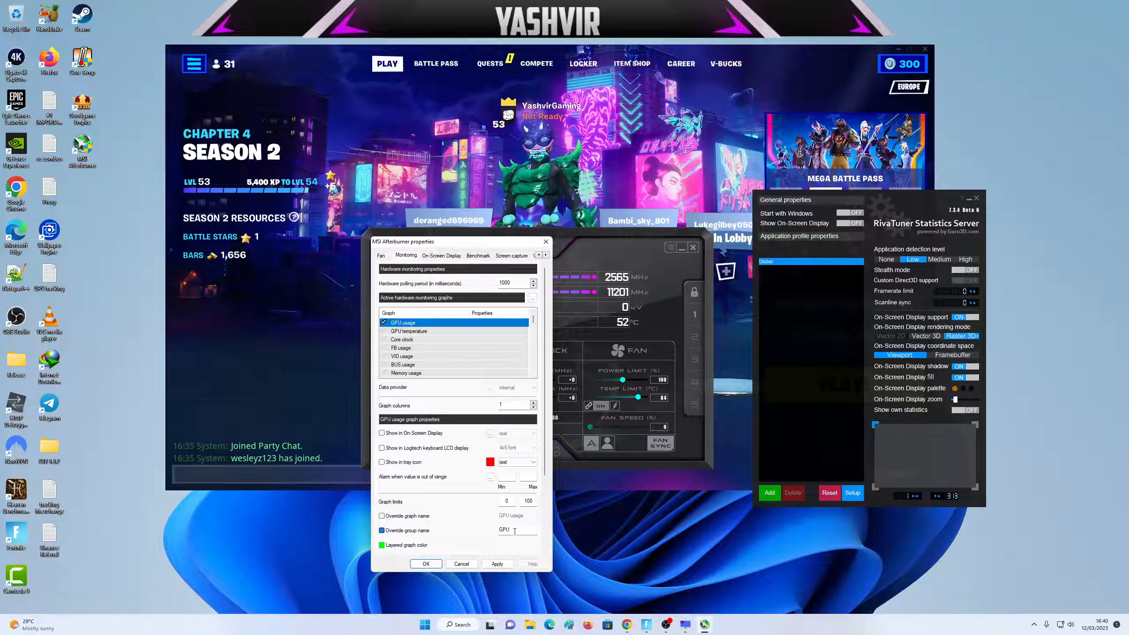
drag(514, 530, 493, 531)
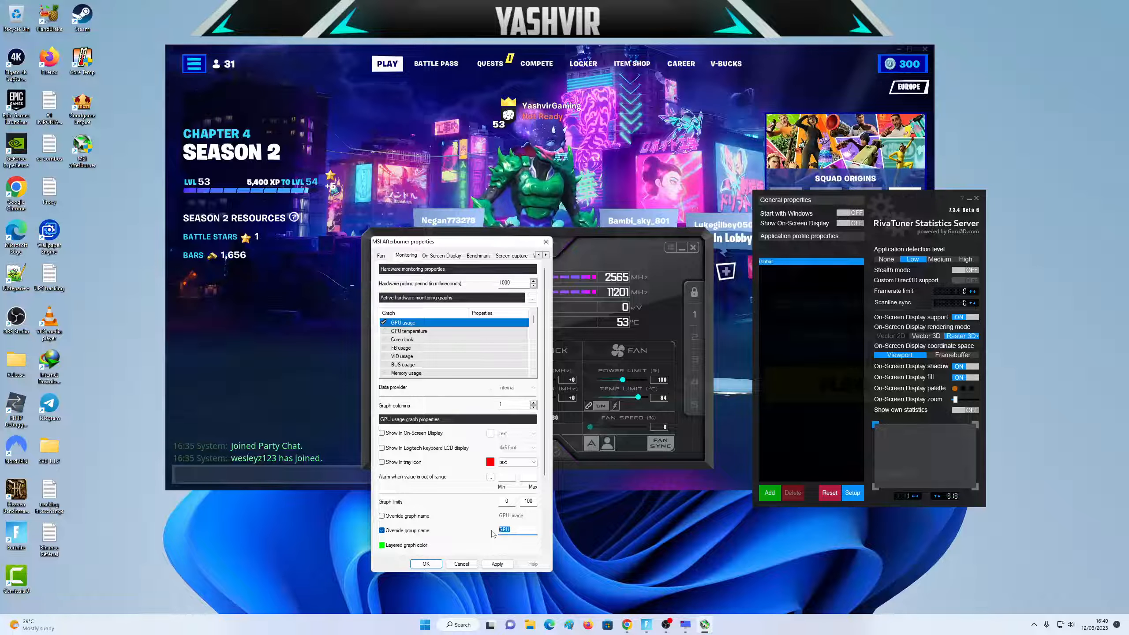
text(RX 5700X)
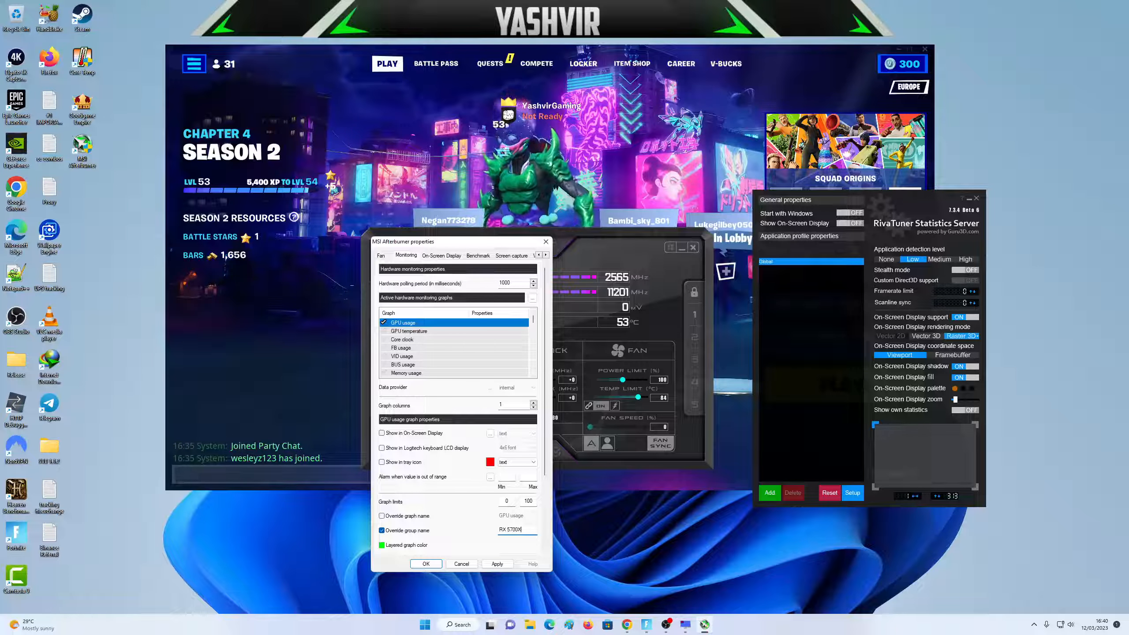
text(T)
key(BackSpace)
key(BackSpace)
key(BackSpace)
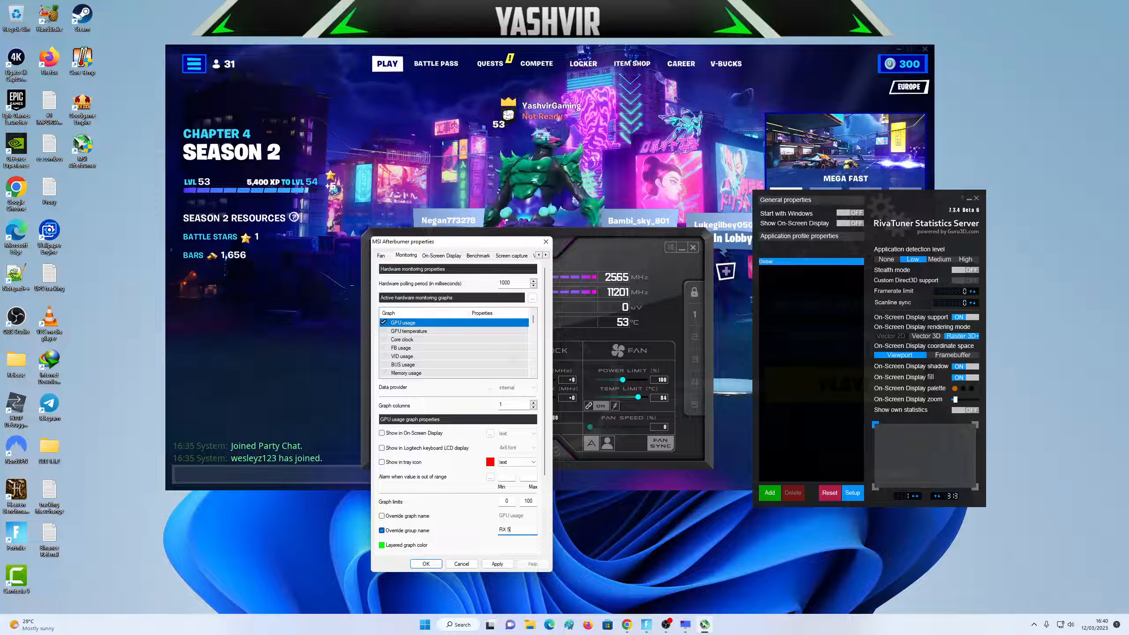
key(BackSpace)
key(BackSpace)
key(BackSpace)
key(BackSpace)
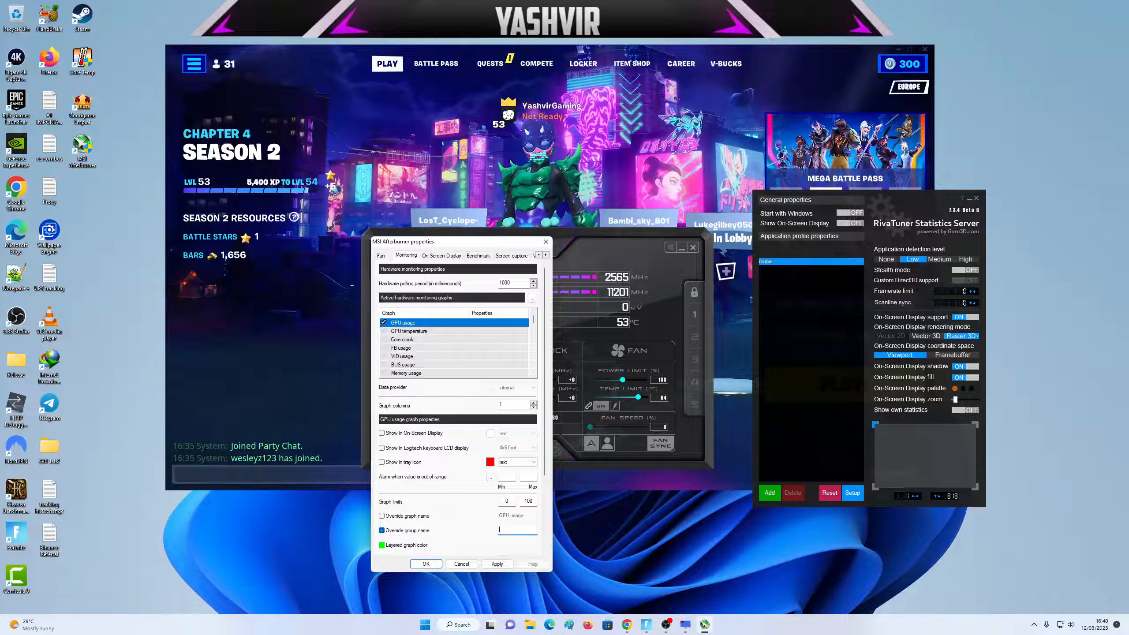
- Set the GPU usage graph's group name to RTX 4080 and apply the change
text(RTX 4008)
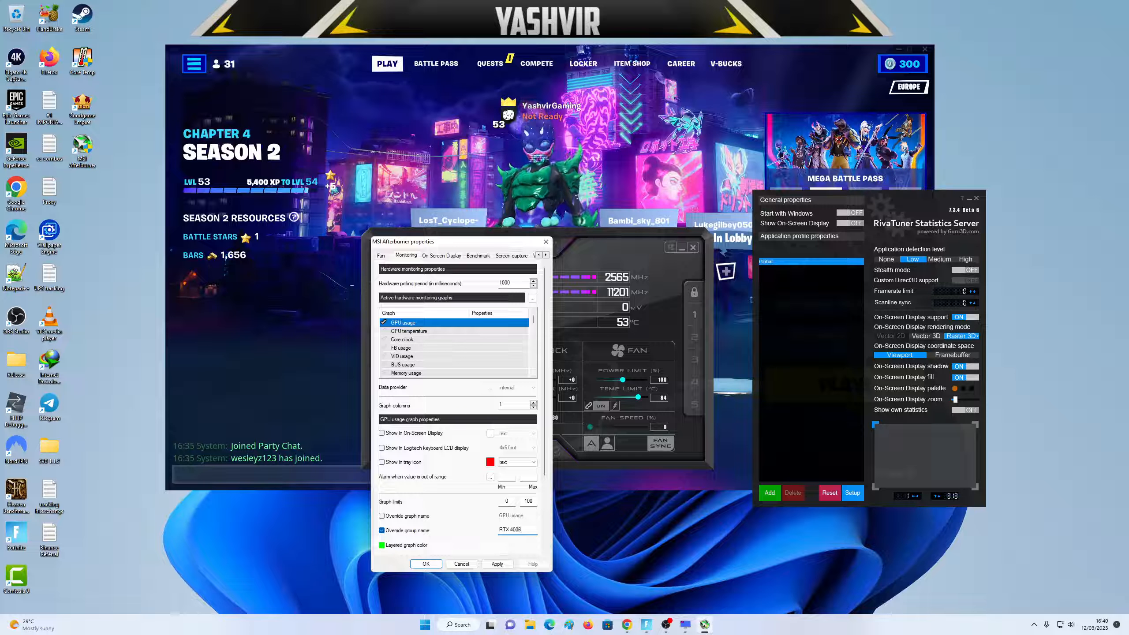
text(0)
key(BackSpace)
key(BackSpace)
key(BackSpace)
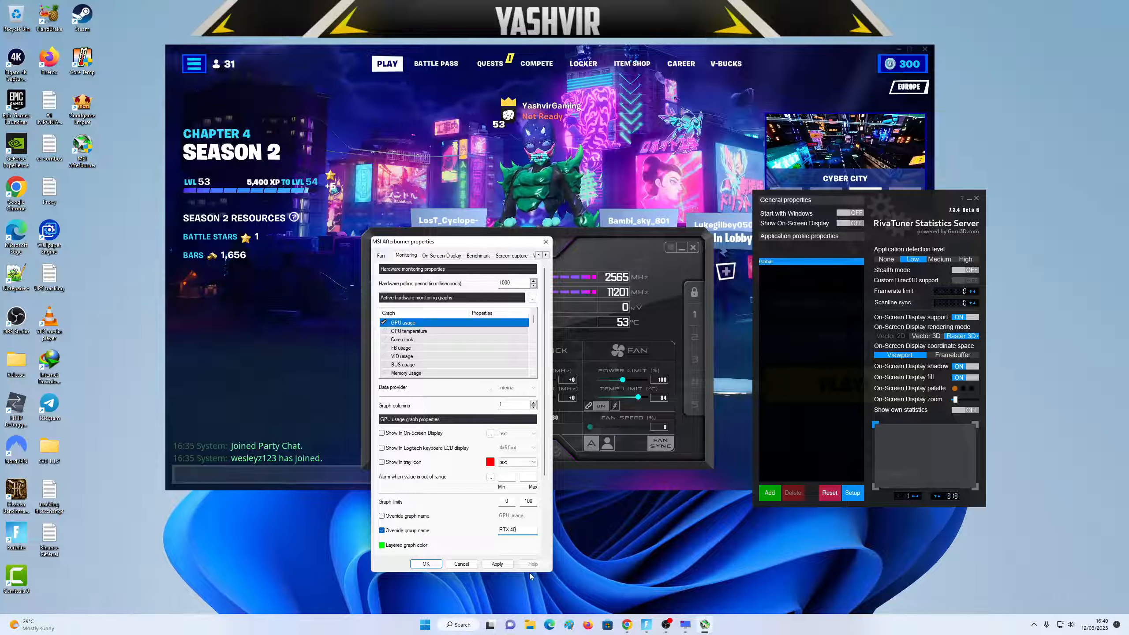
text(80)
click(497, 564)
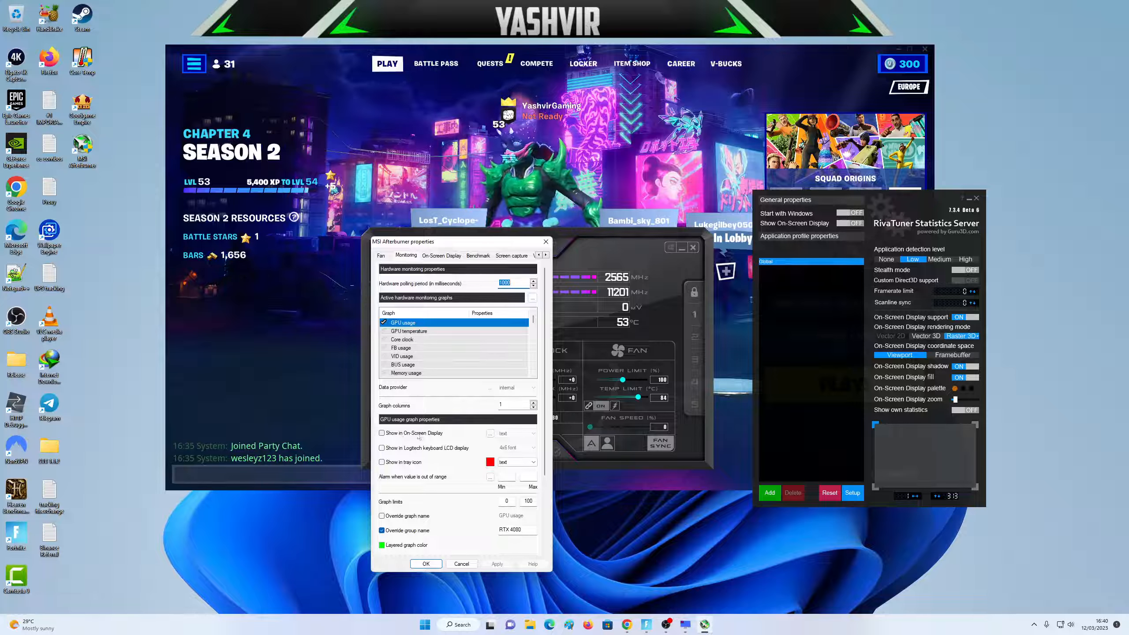
- Activate the GPU temperature graph and switch its group name override off and on again
mouse_move(429, 437)
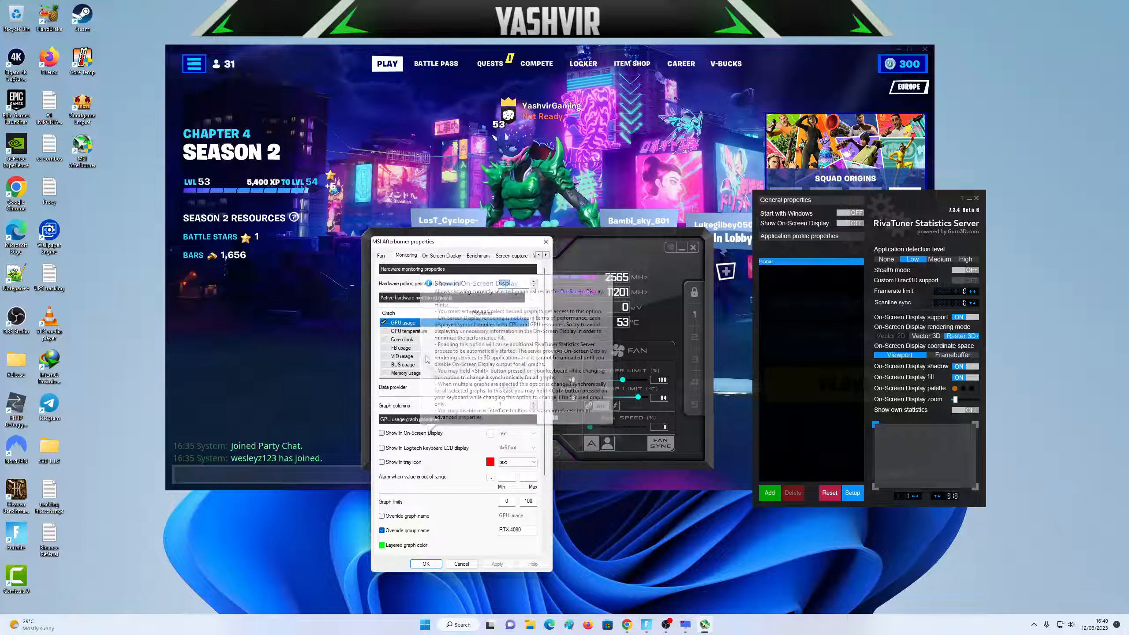
click(407, 332)
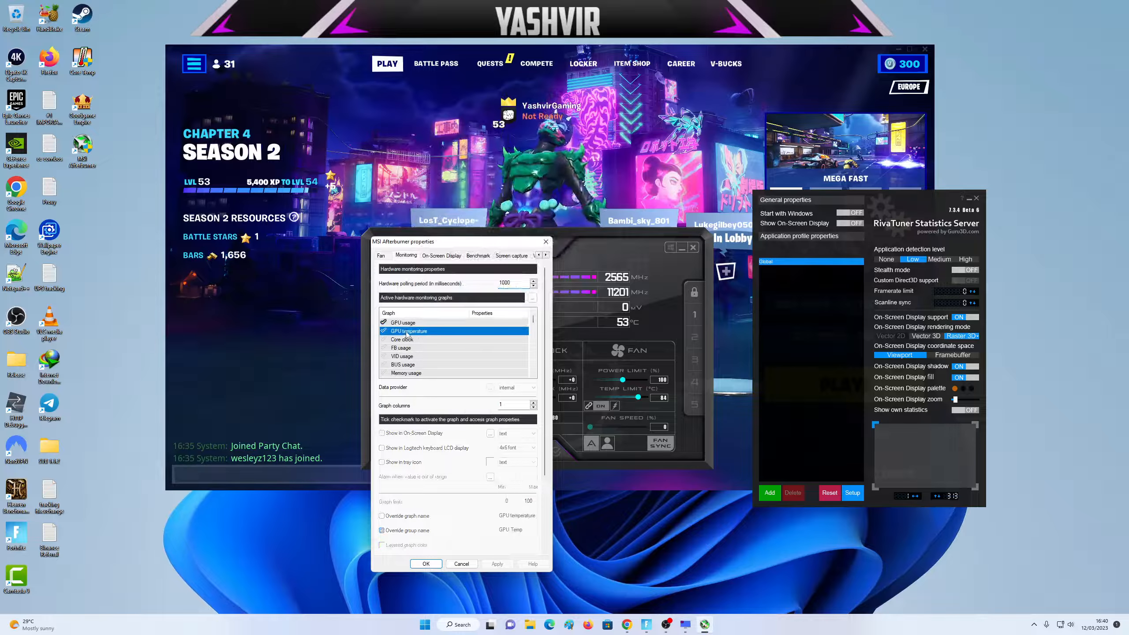
click(383, 331)
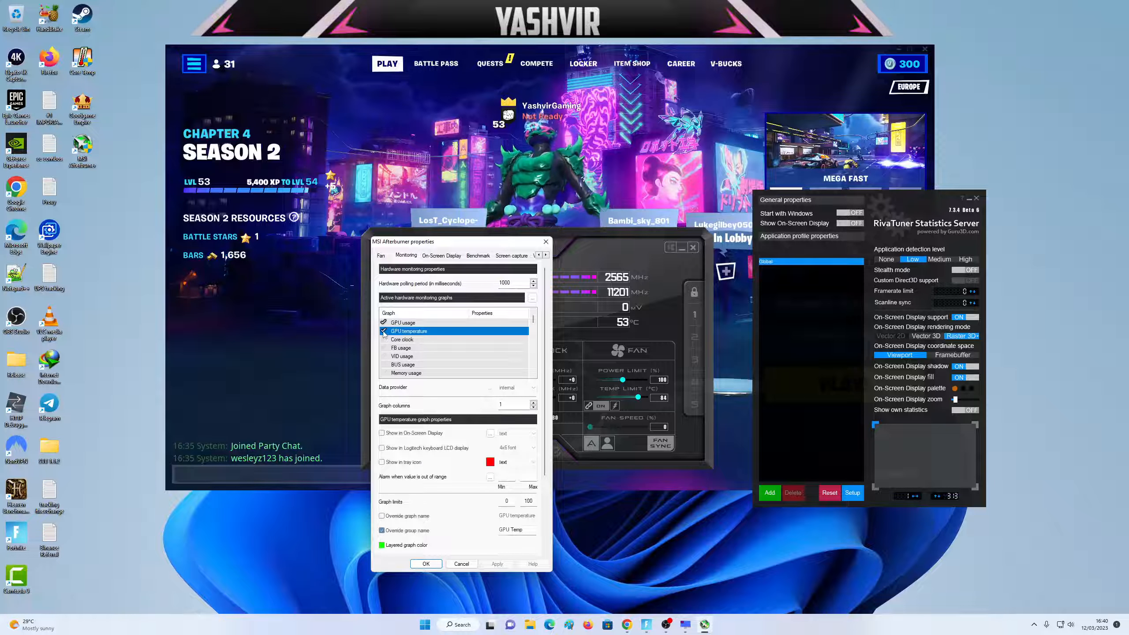
click(393, 532)
click(394, 533)
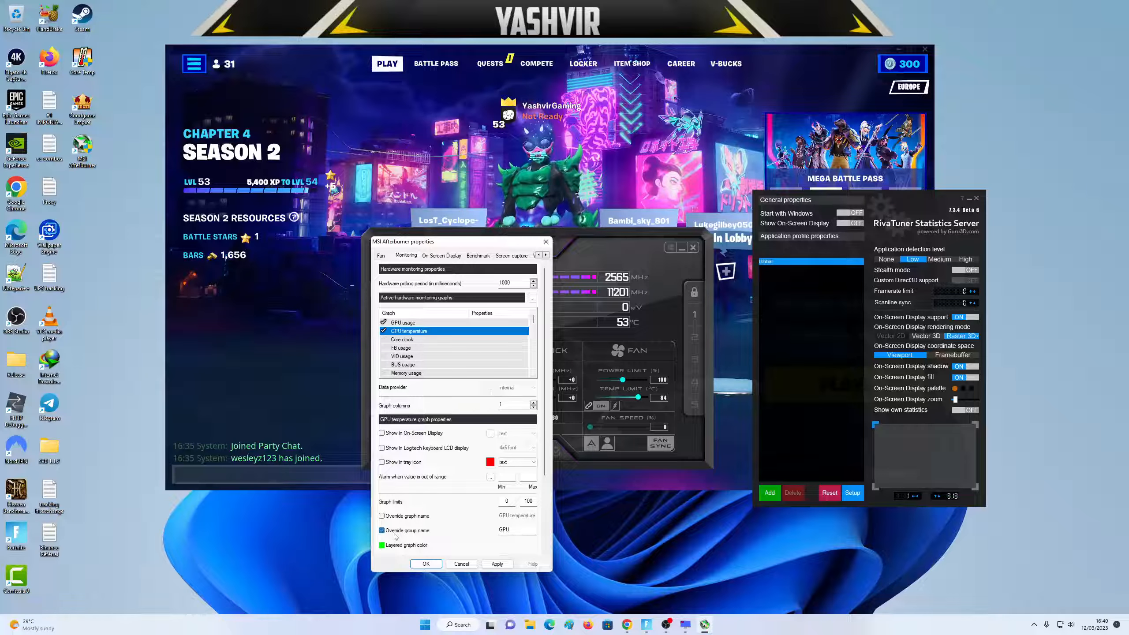
- Set the GPU temperature graph's group name to GPU Temp and apply the change
double_click(521, 533)
text(Tem)
key(BackSpace)
key(BackSpace)
key(BackSpace)
text(G)
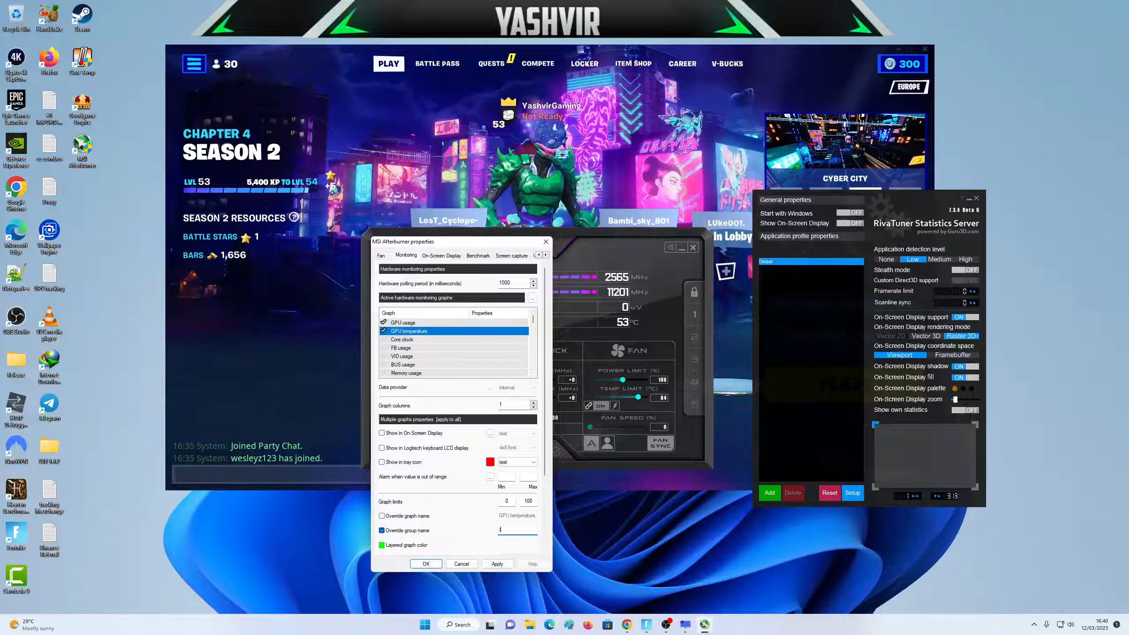
text(PU Temp)
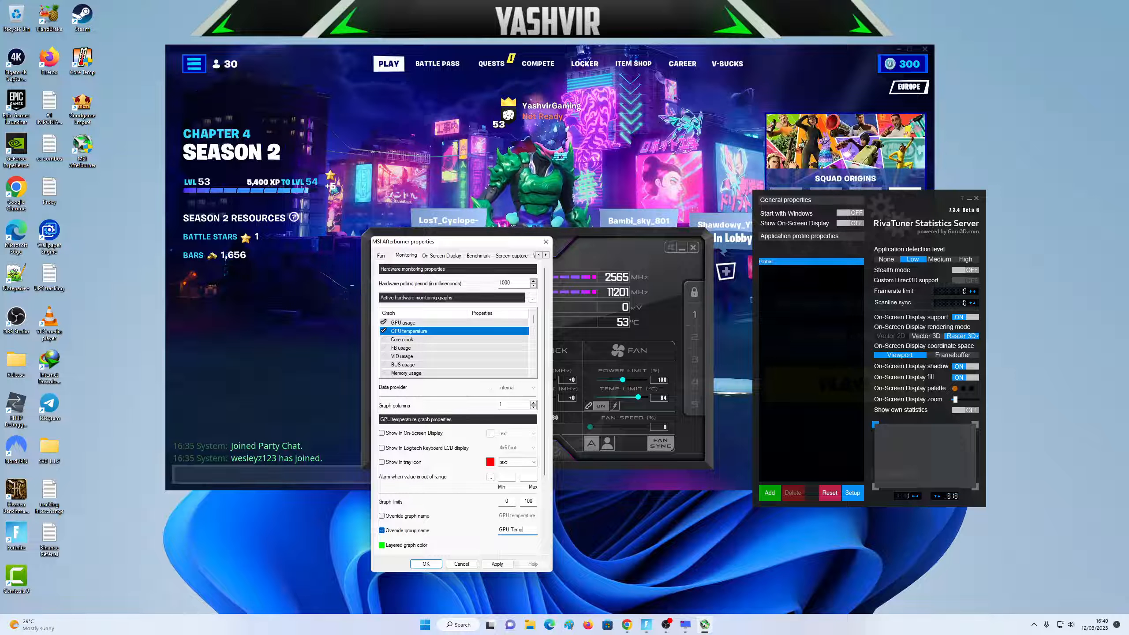
click(497, 564)
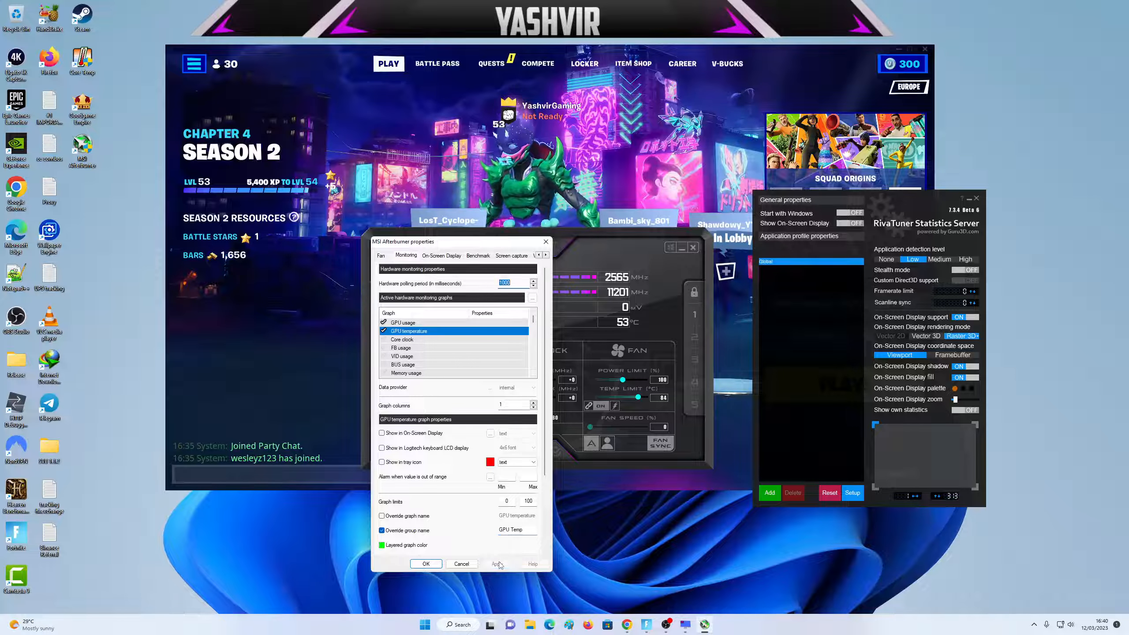
- Activate the Core clock graph with the group name GPU Clock and apply the change
click(400, 340)
click(383, 339)
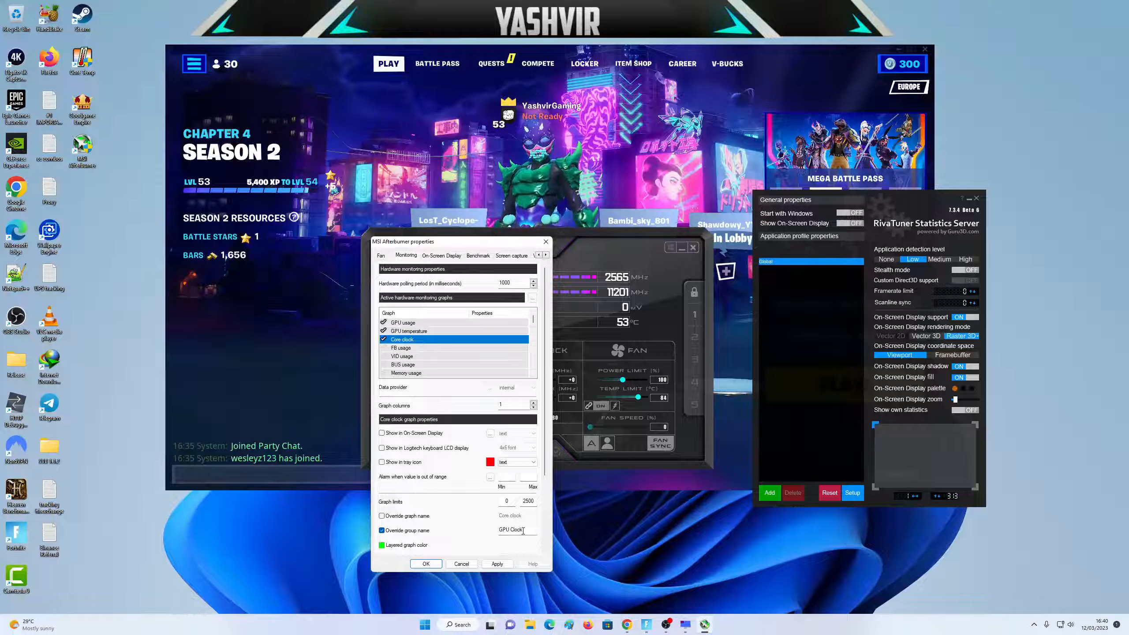
click(497, 563)
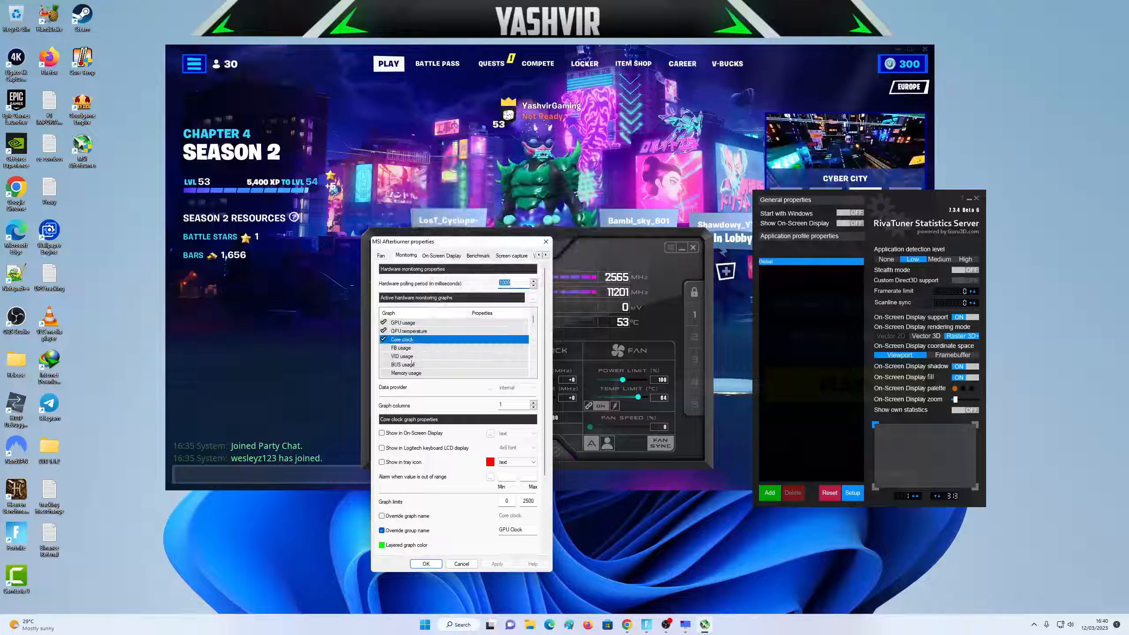
- Activate the Memory usage graph, set its group name to MEM Usage and apply the change
click(403, 372)
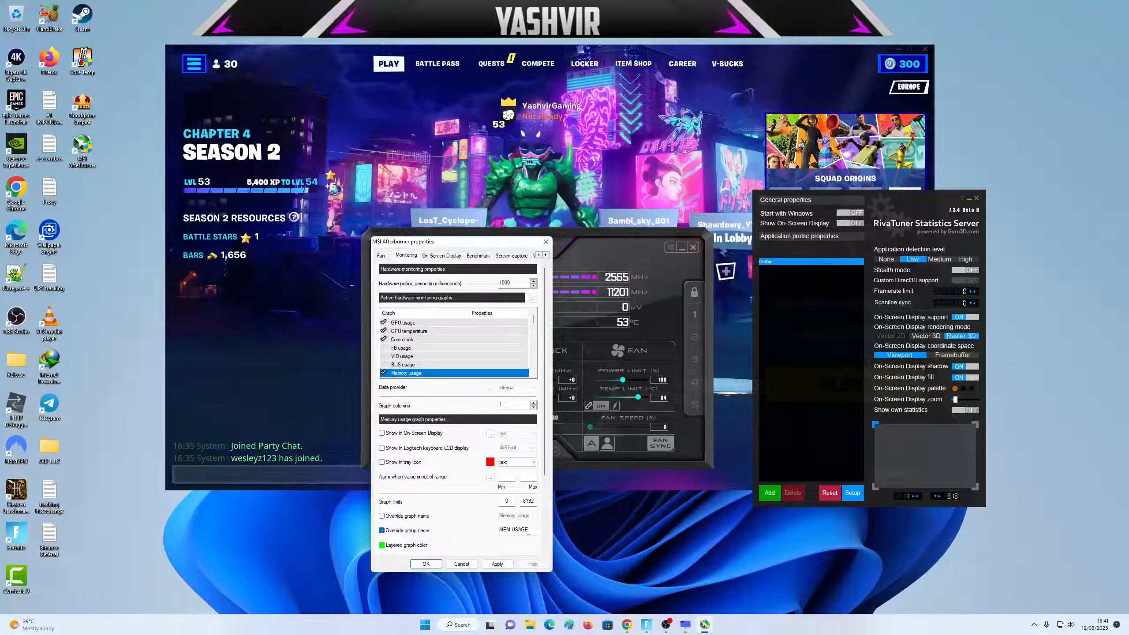
drag(528, 529, 503, 530)
text(EM)
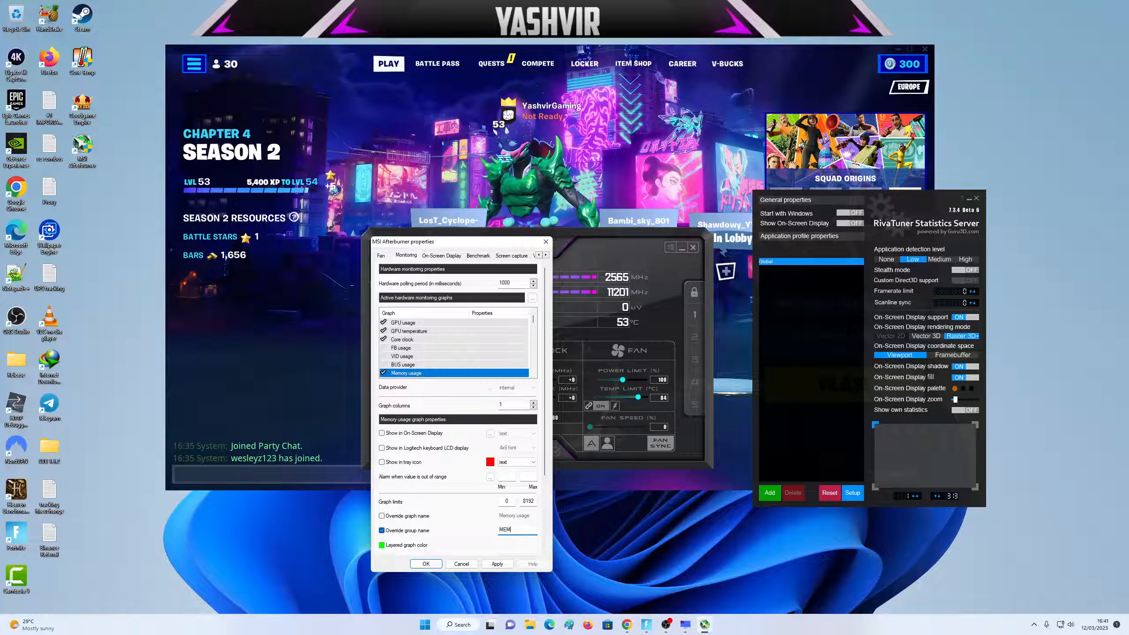
text(. USage)
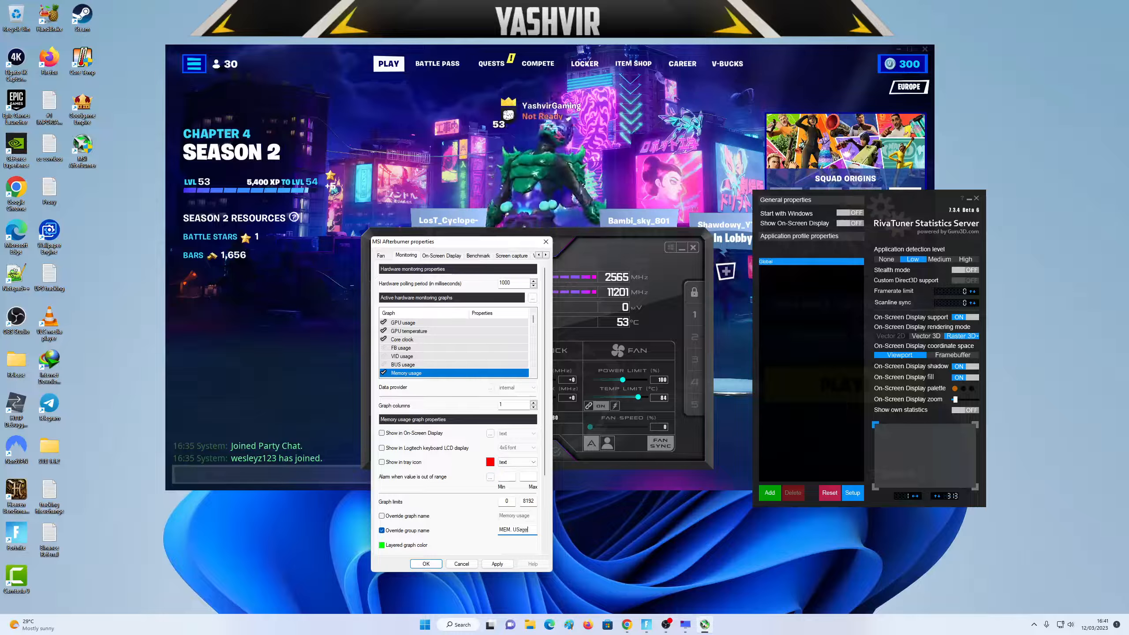
key(BackSpace)
key(BackSpace)
text(sage)
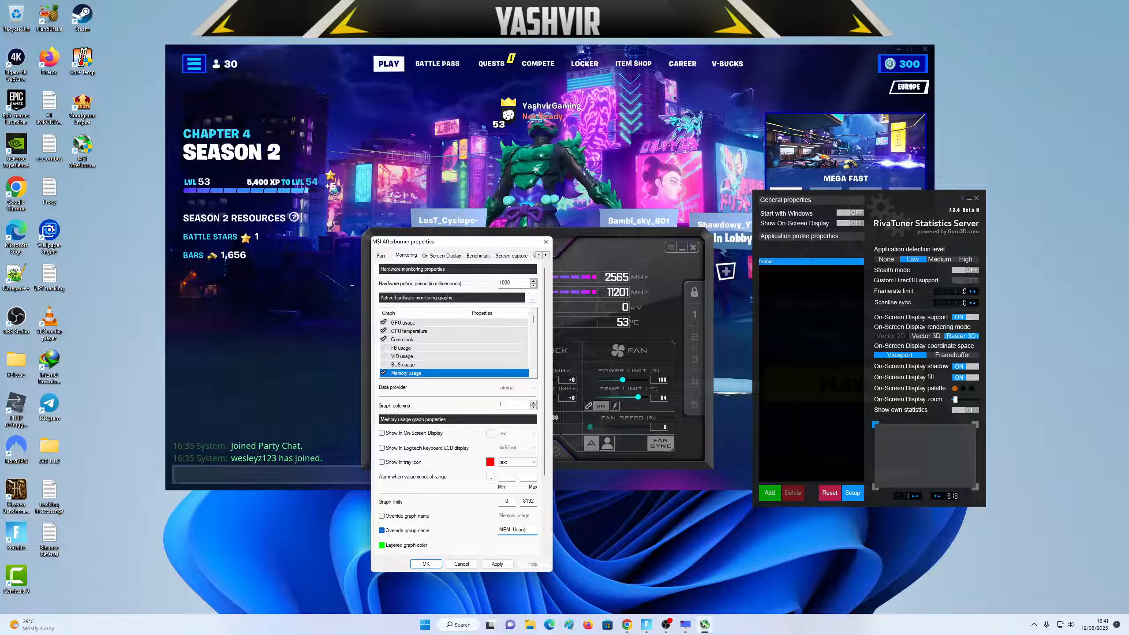
key(BackSpace)
click(497, 564)
- Activate the Memory clock graph, set its group name to MEM Clock and apply the change
scroll(427, 351, down, 1)
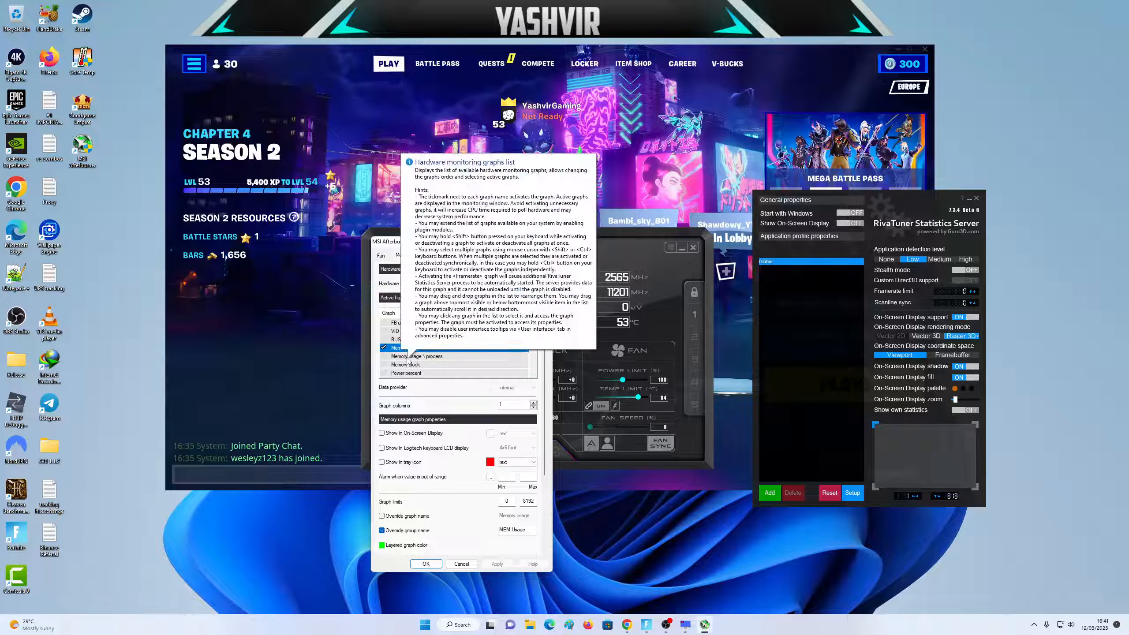
click(409, 357)
click(387, 366)
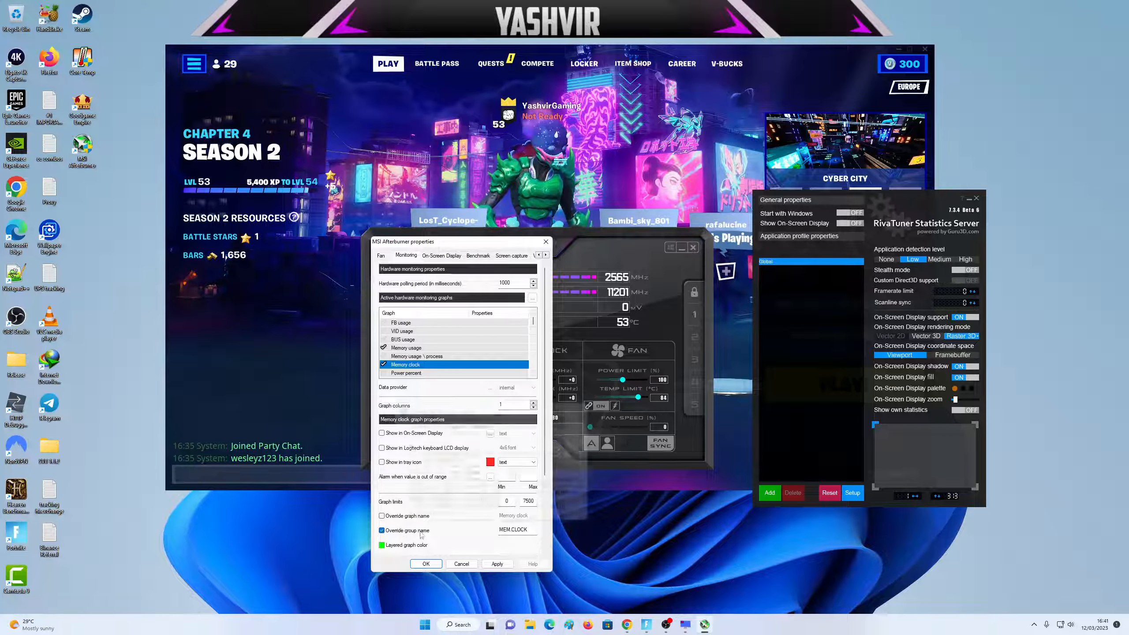
drag(531, 530, 512, 530)
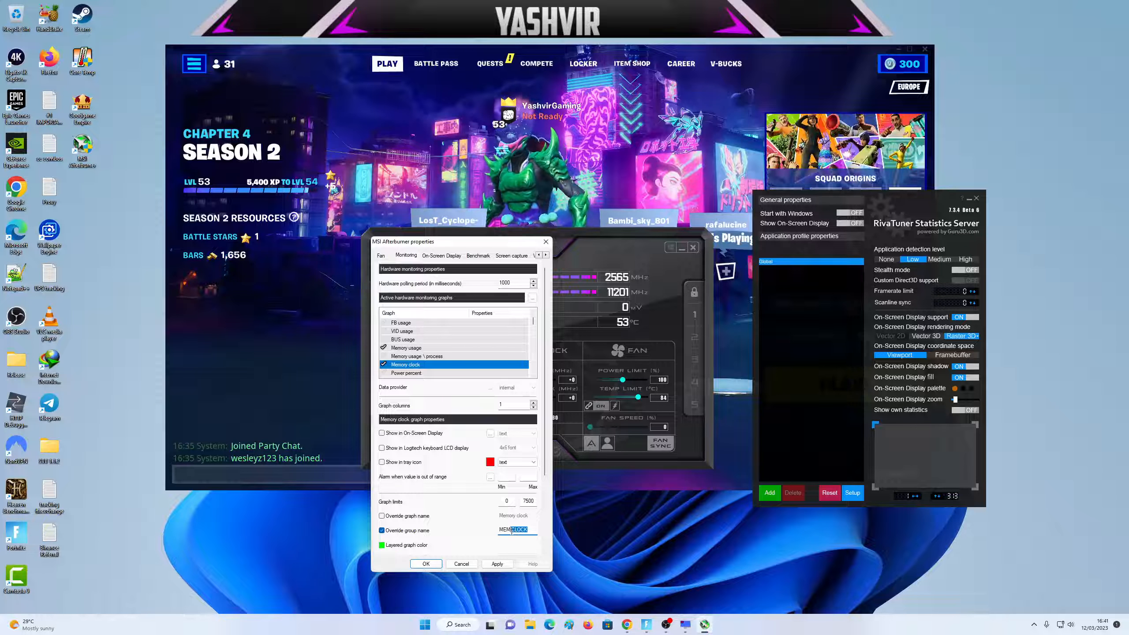
text(Clock)
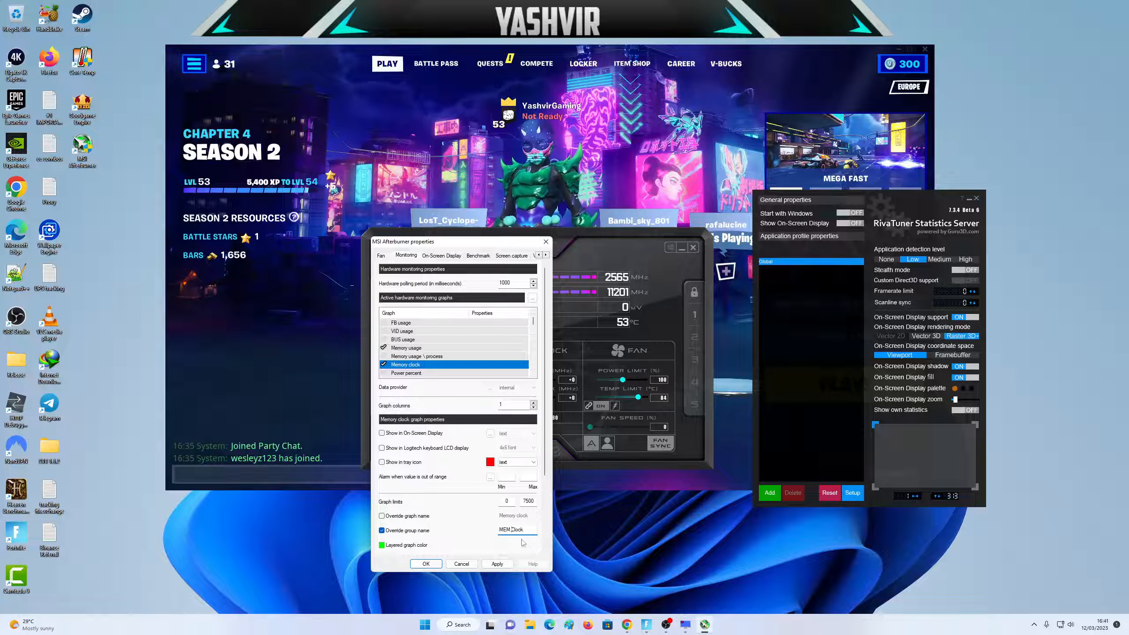
click(497, 564)
- Activate the Power graph, override its group name with GPU Power and apply the change
scroll(400, 355, down, 1)
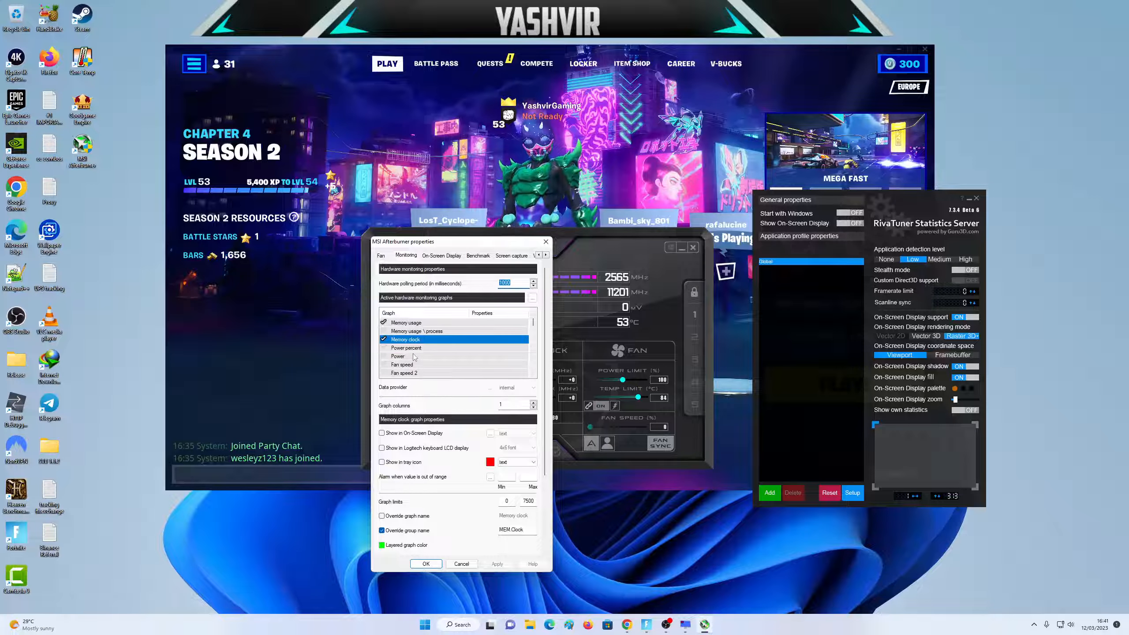
click(398, 358)
click(384, 356)
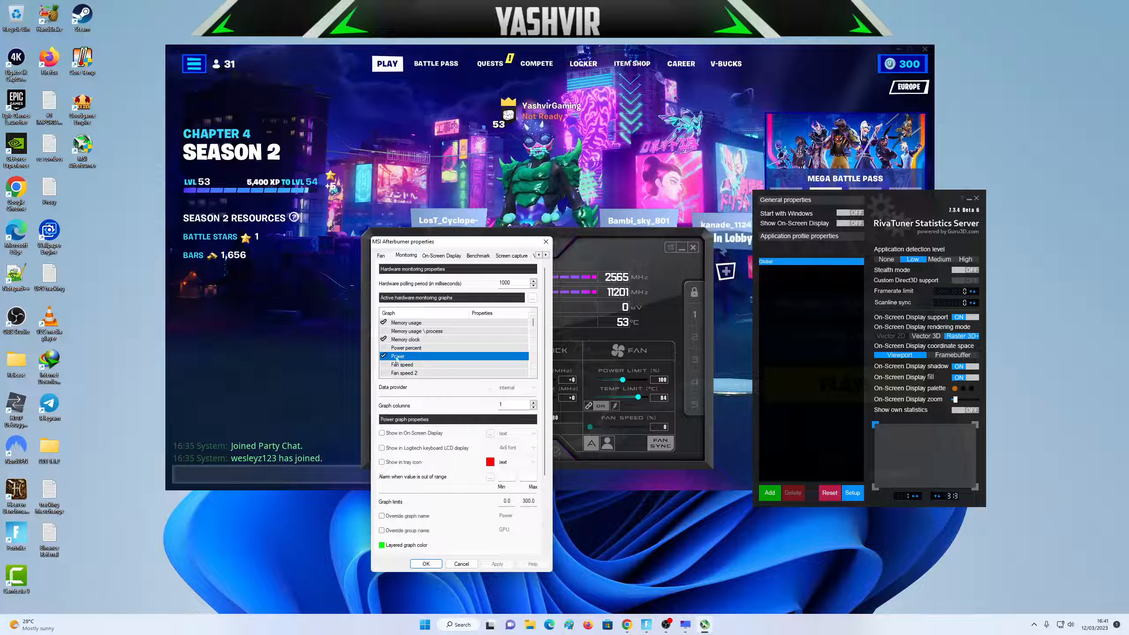
click(409, 534)
text(.P)
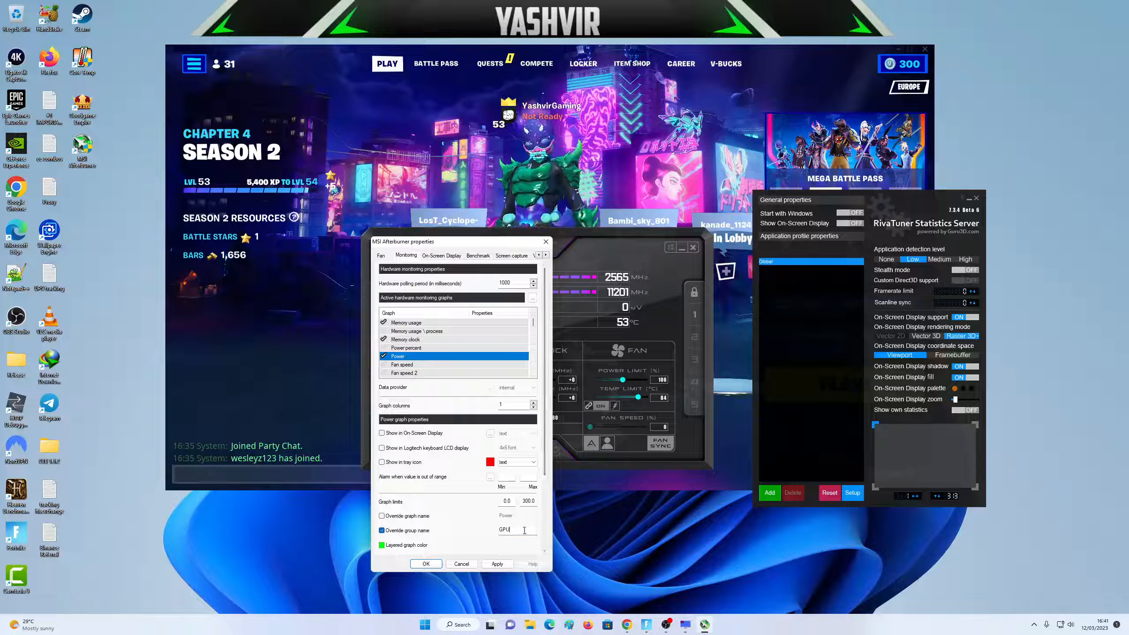
text(ower)
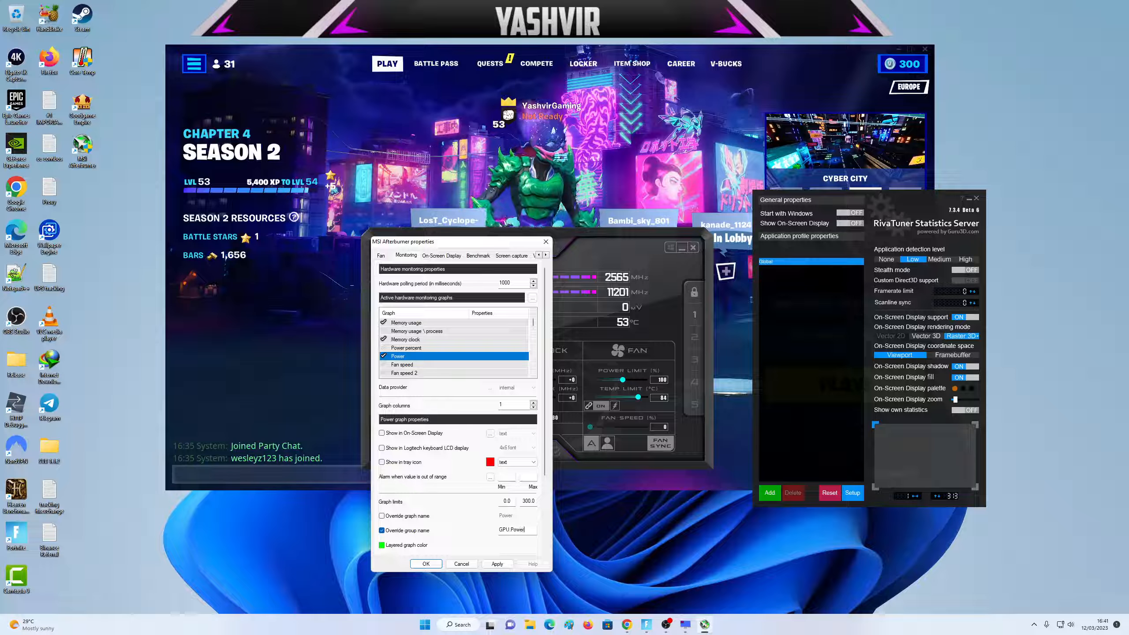
click(498, 563)
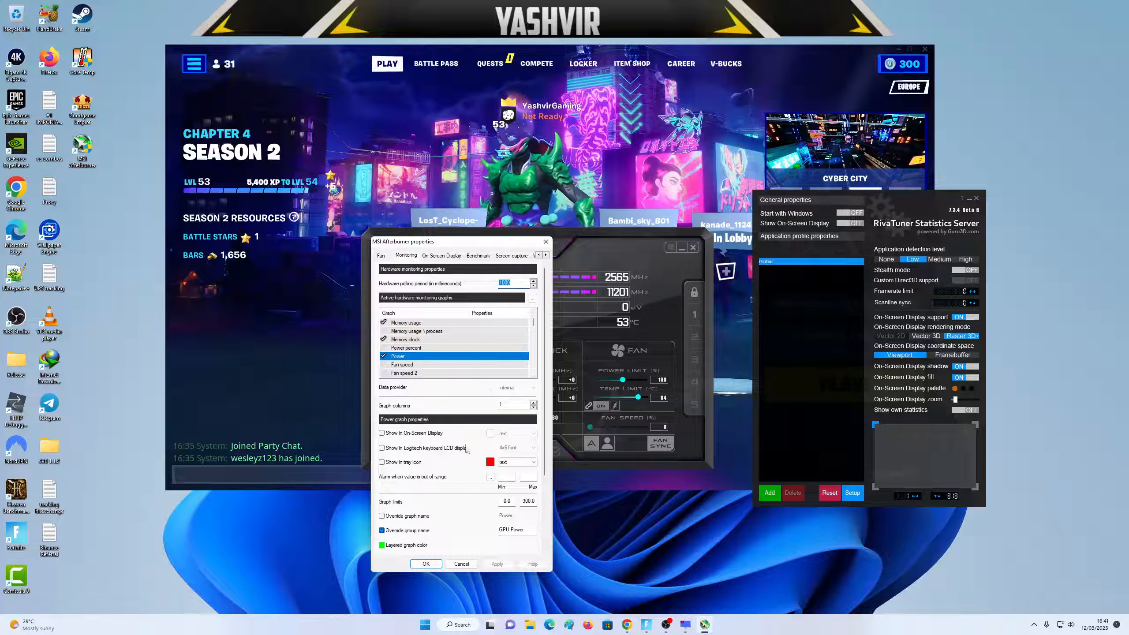
- Select the Fan speed graph in the list of hardware monitoring graphs
click(406, 339)
click(398, 356)
click(405, 364)
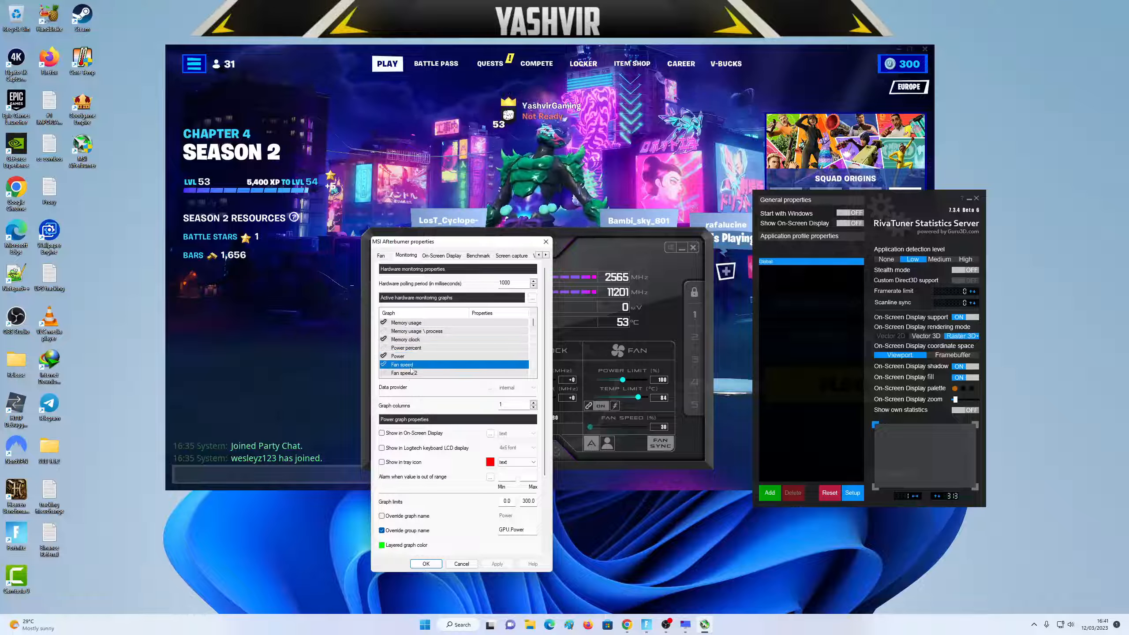
- Activate the RAM usage graph and highlight the text of its group name
scroll(418, 363, down, 1)
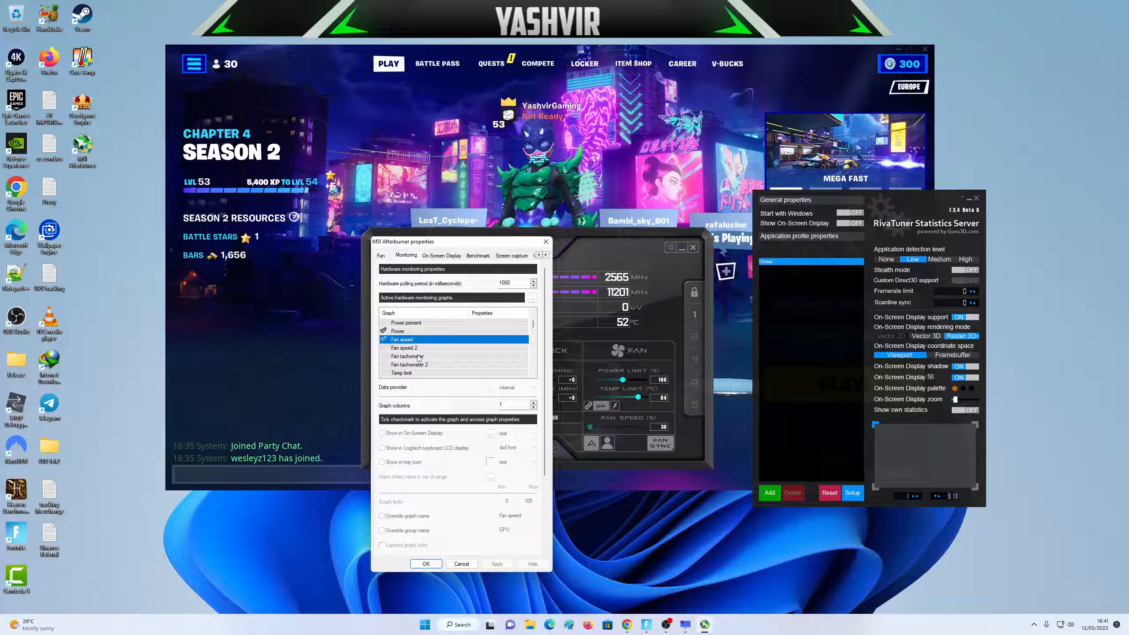
scroll(418, 358, down, 2)
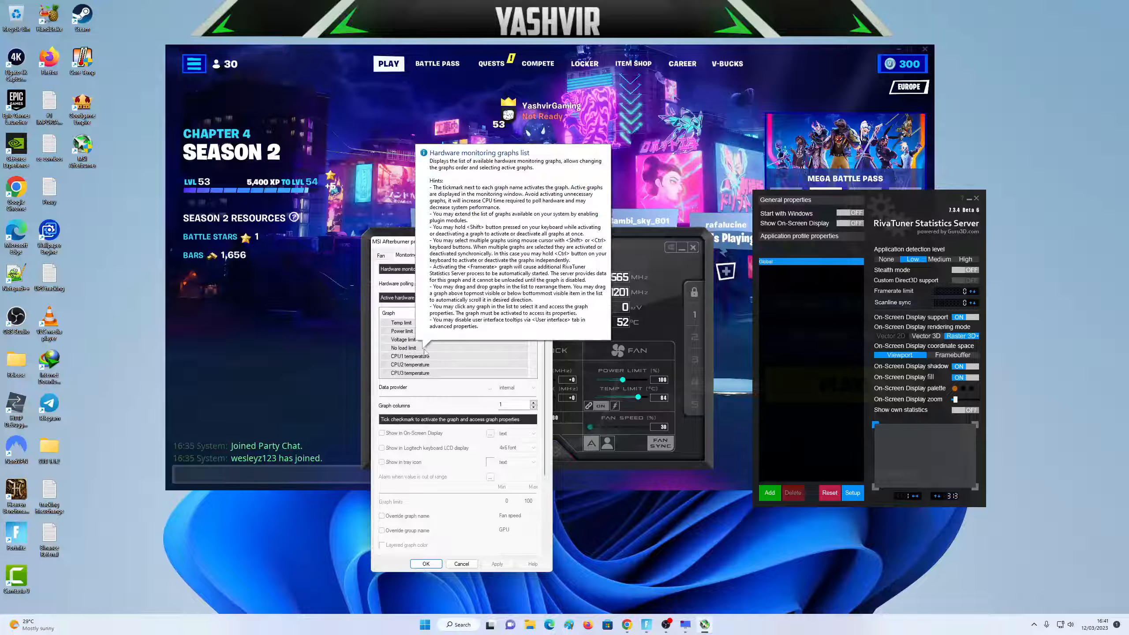
scroll(424, 352, down, 3)
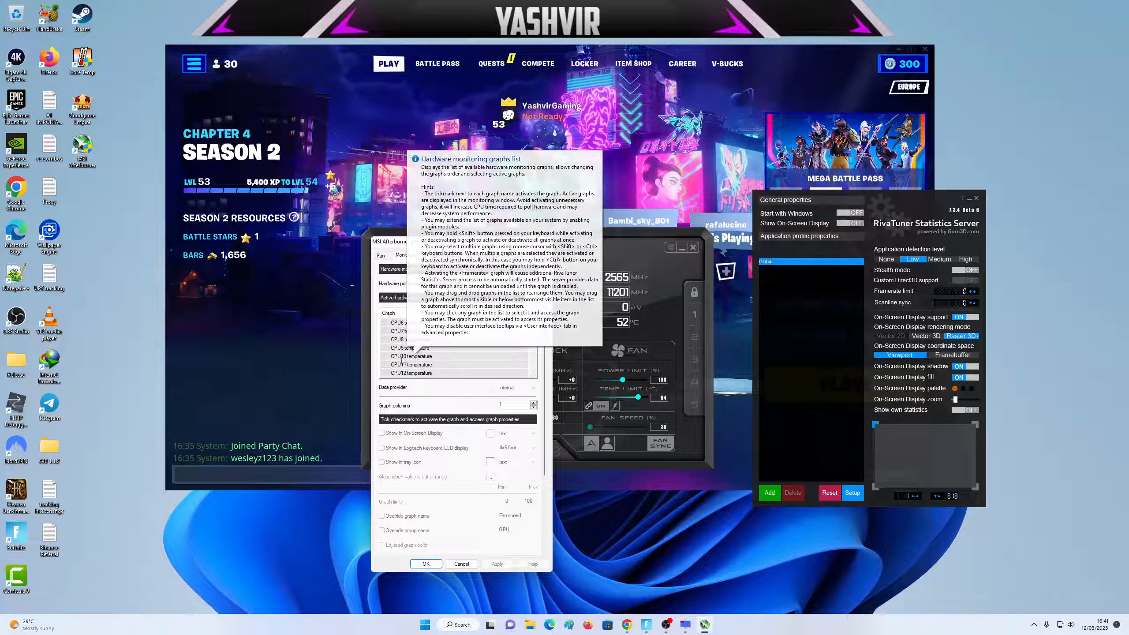
scroll(402, 360, down, 3)
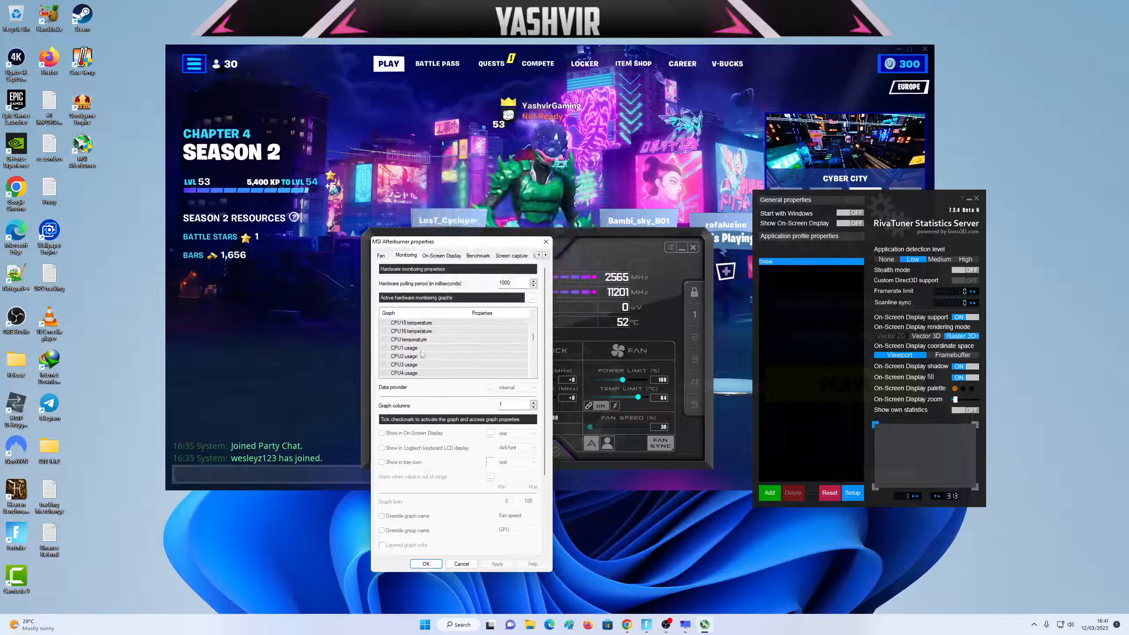
scroll(420, 358, down, 6)
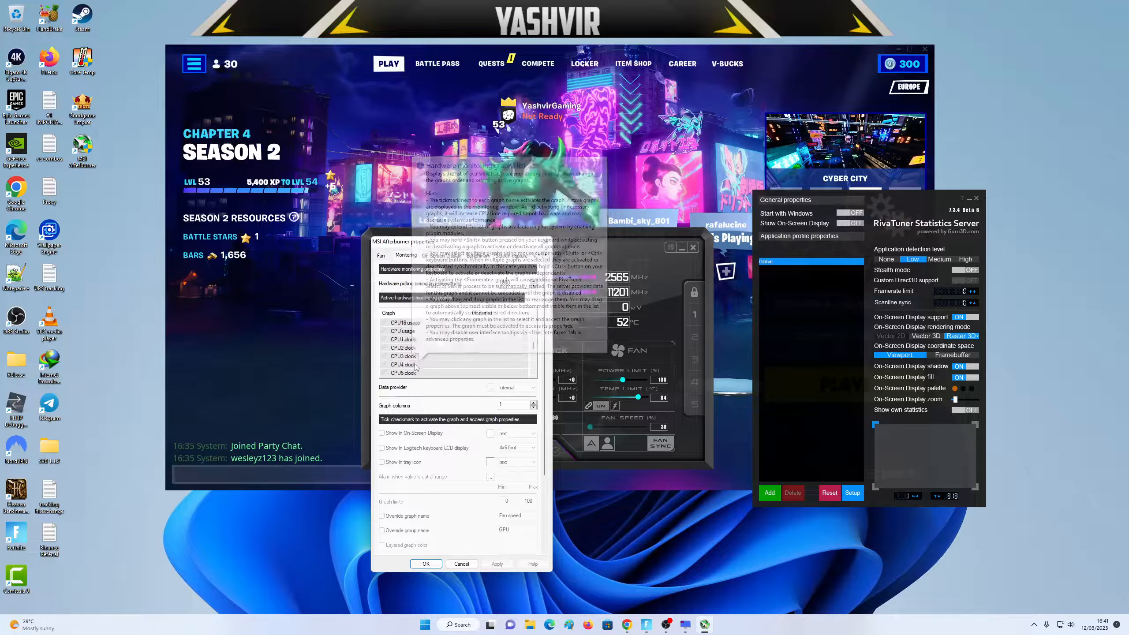
scroll(416, 367, down, 5)
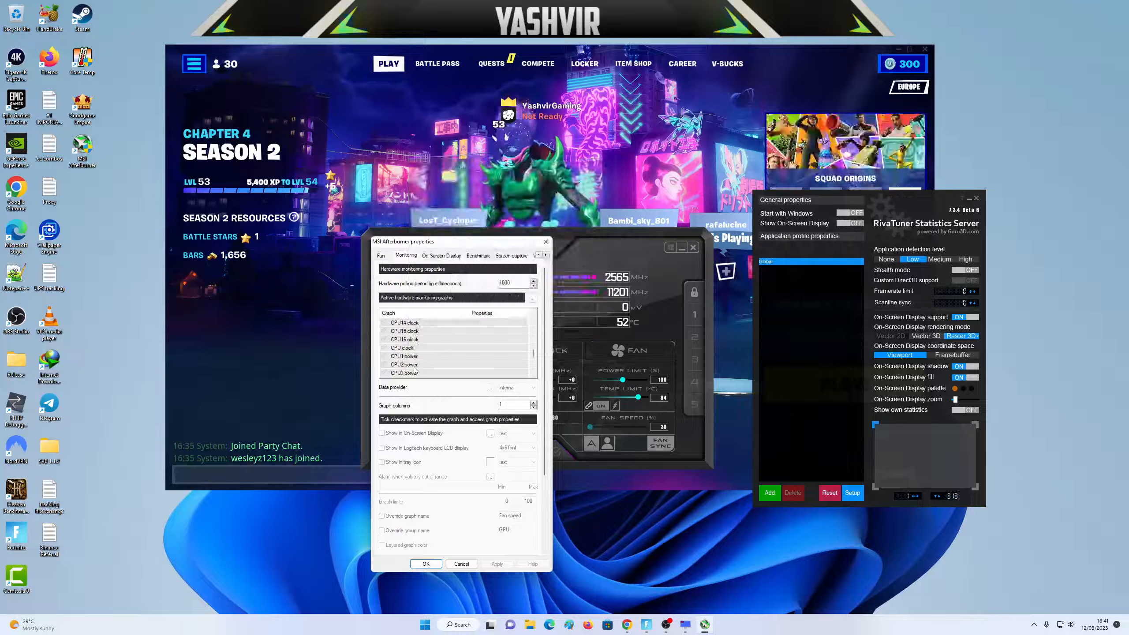
scroll(411, 363, down, 5)
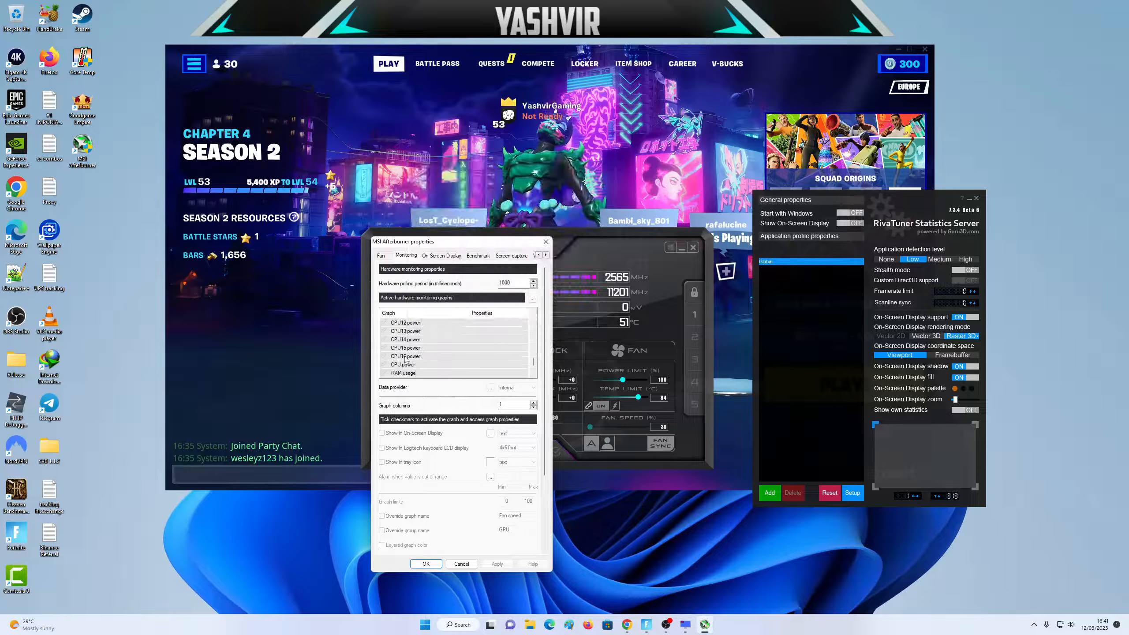
double_click(403, 372)
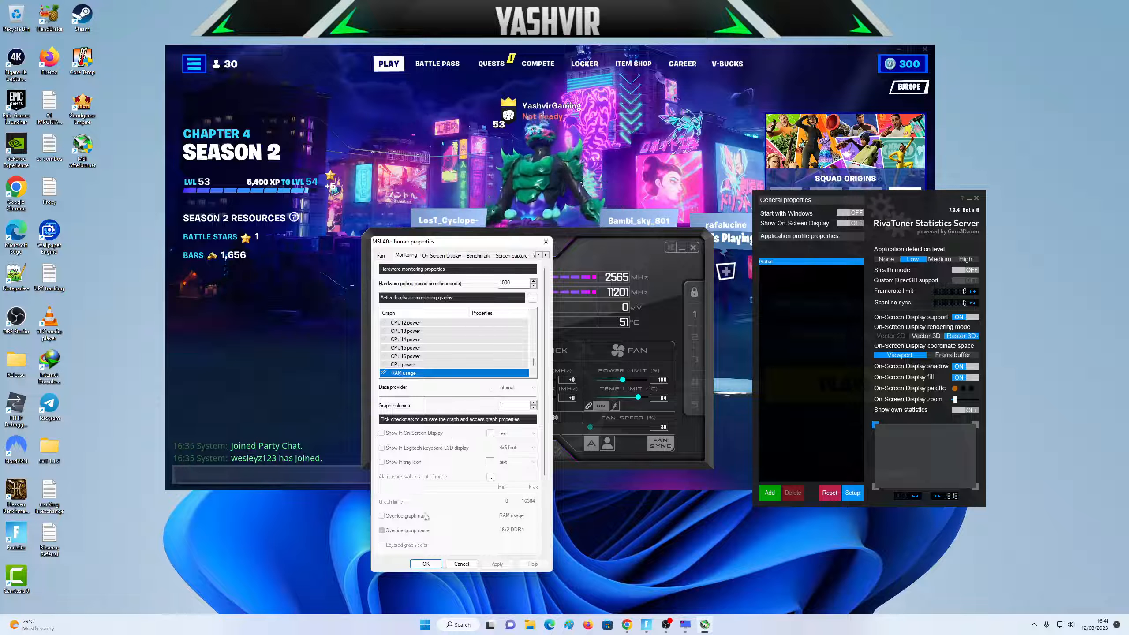
click(384, 373)
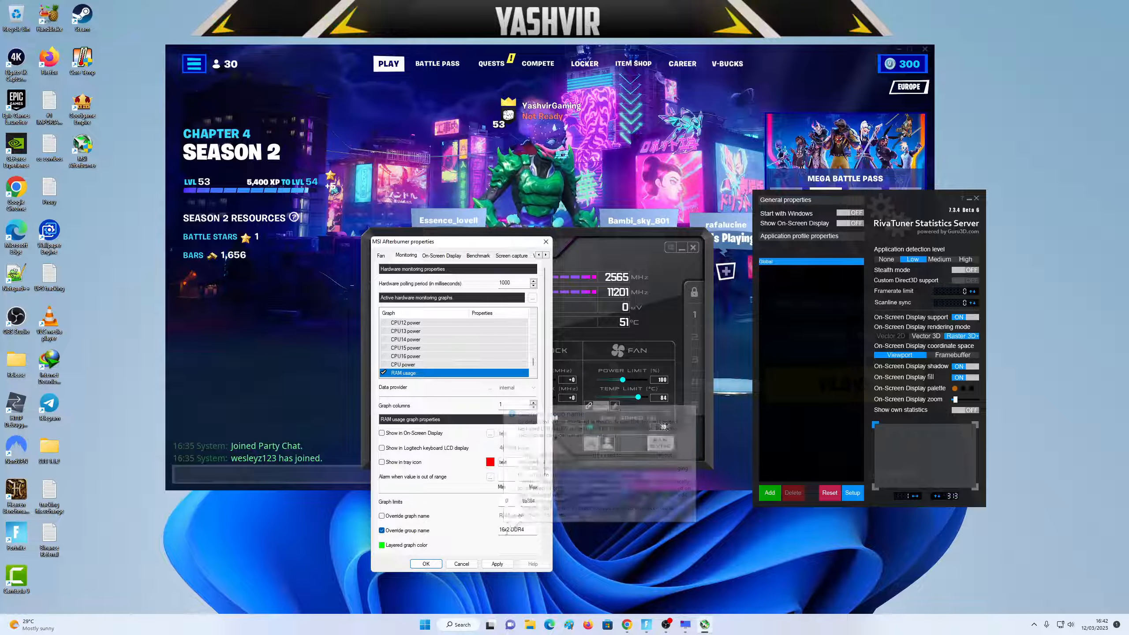
drag(526, 530, 492, 530)
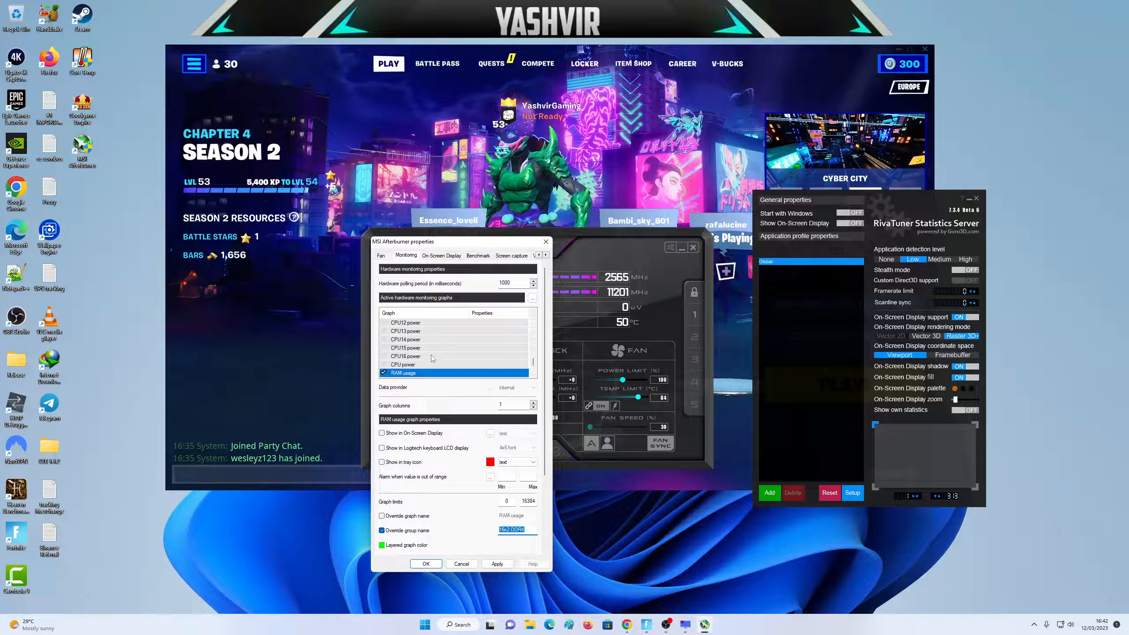
- Activate the CPU clock graph and set its group name to CPU Clock
scroll(432, 355, down, 1)
scroll(424, 351, up, 5)
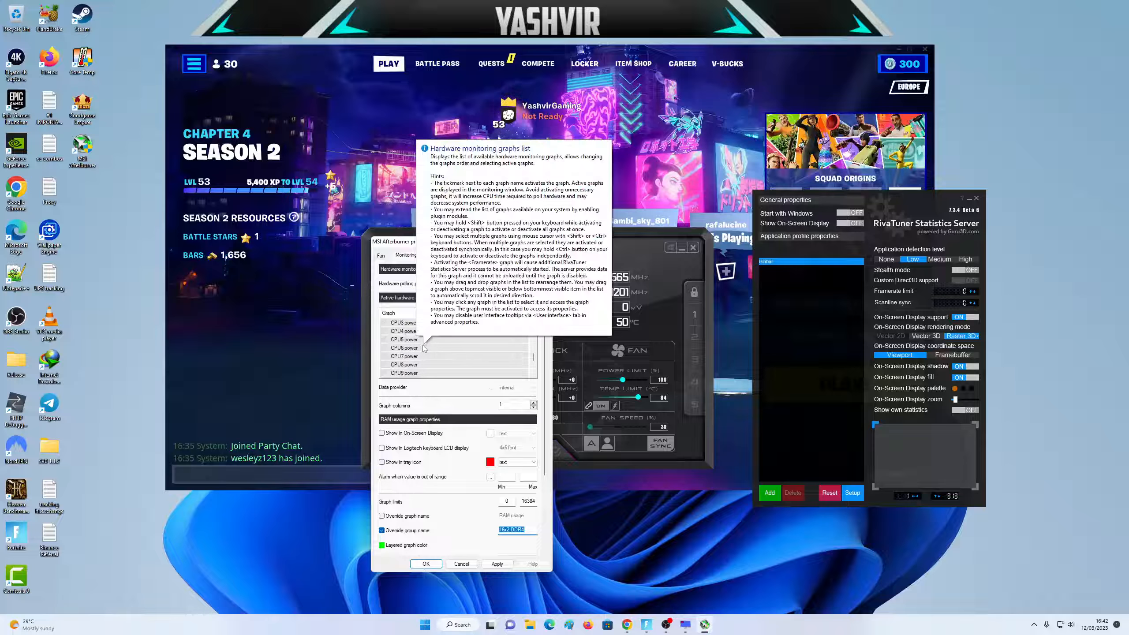
click(403, 348)
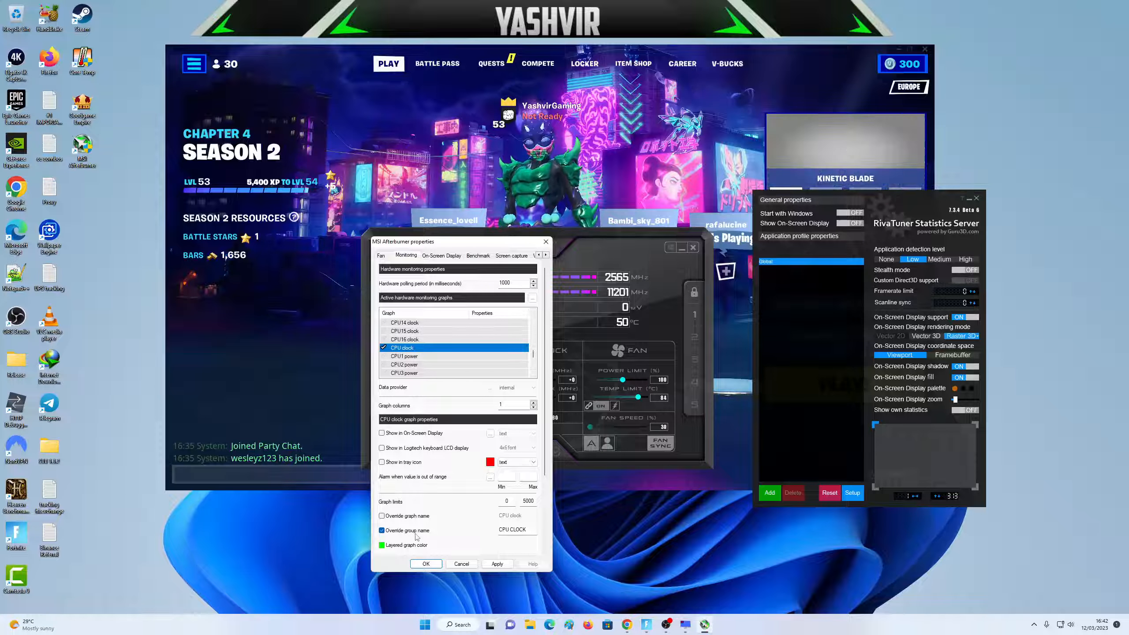
drag(510, 530, 532, 531)
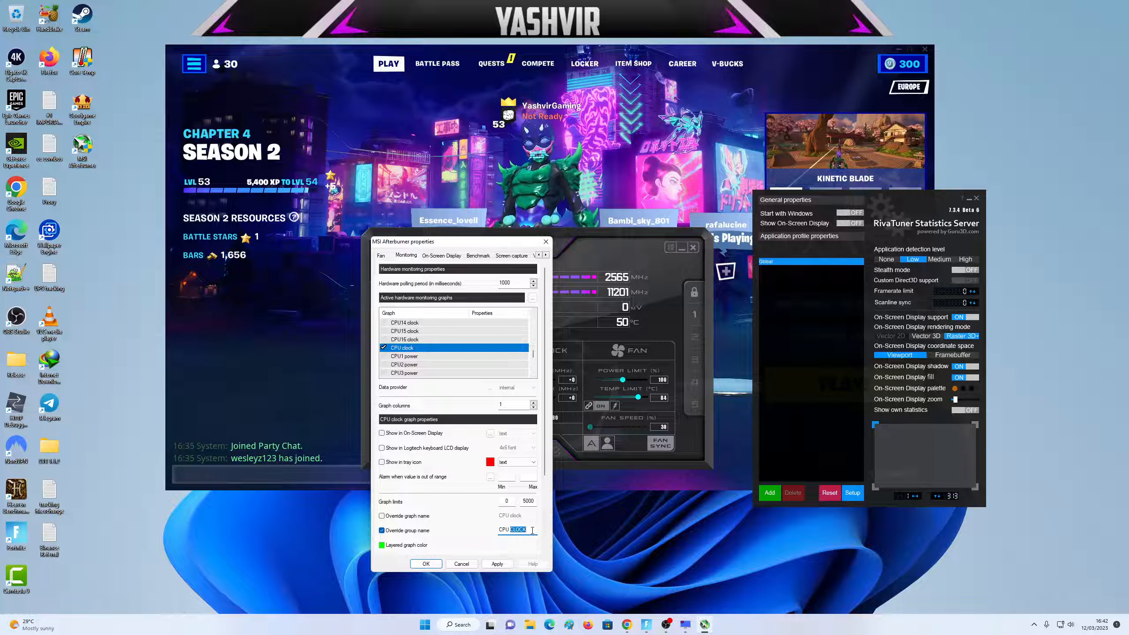
key(BackSpace)
text(Clock)
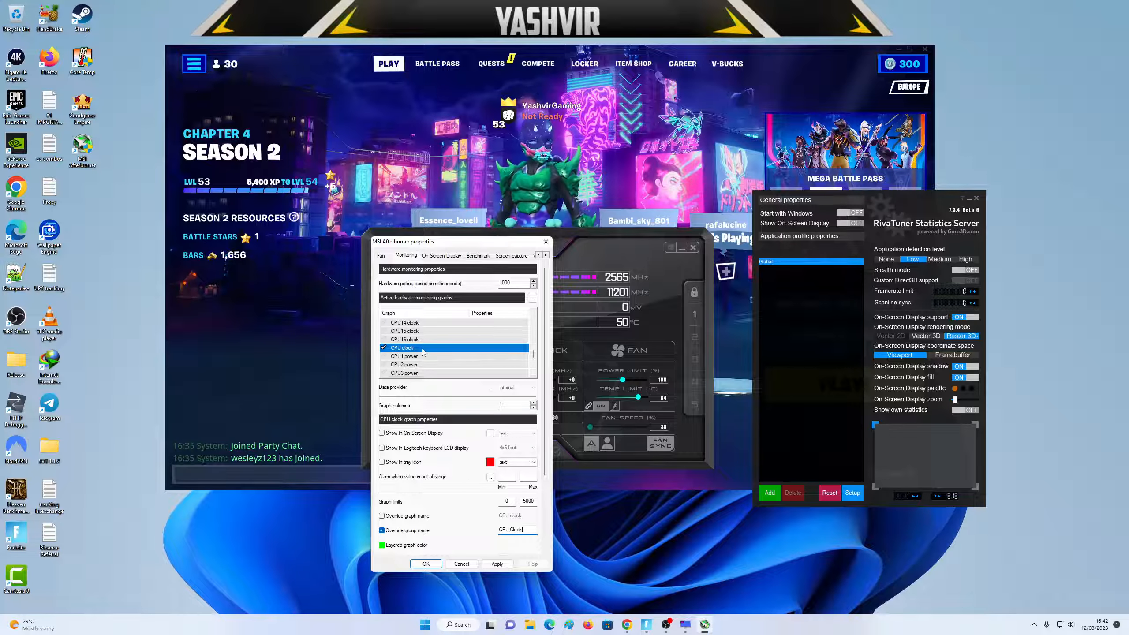
- Select the CPU power graph, the entry just above RAM usage in the monitoring graph list
scroll(421, 356, down, 1)
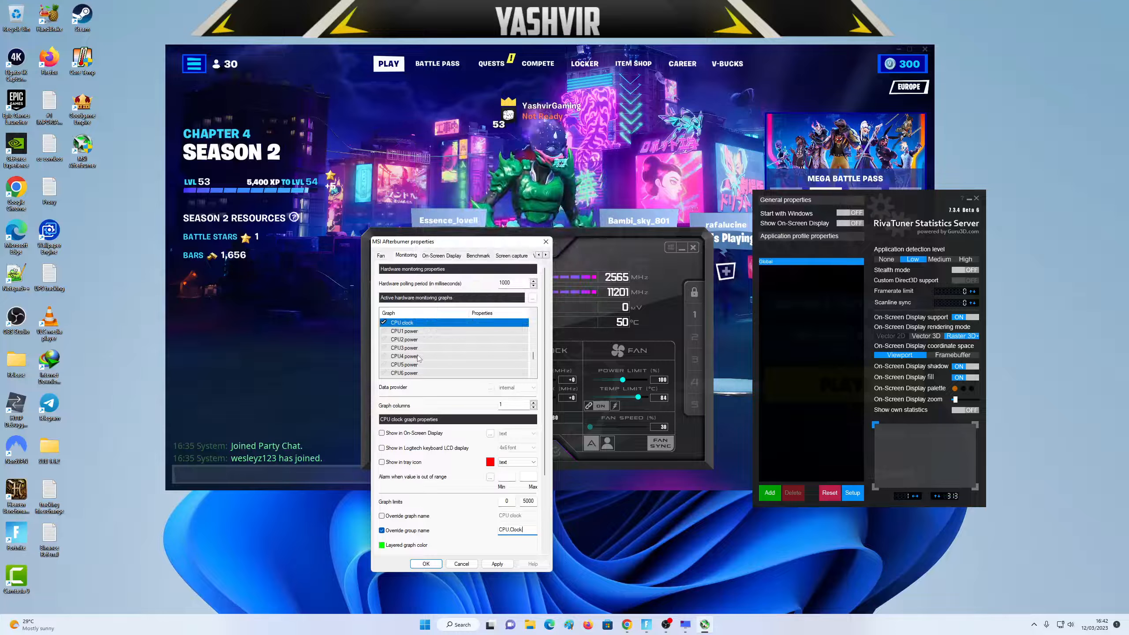
scroll(416, 363, down, 4)
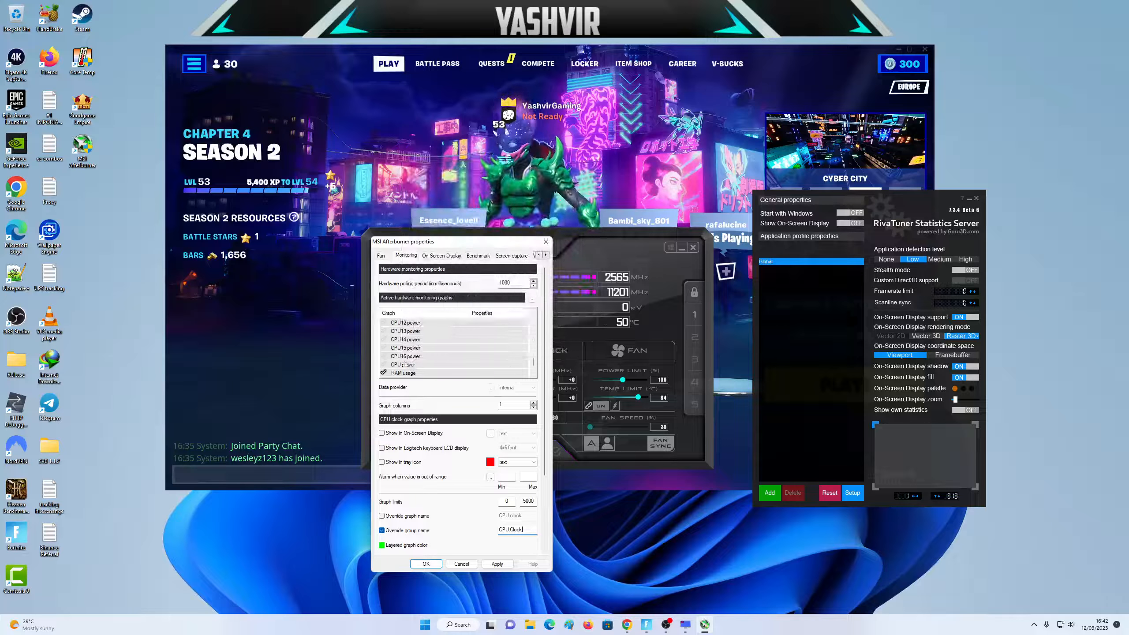
click(405, 364)
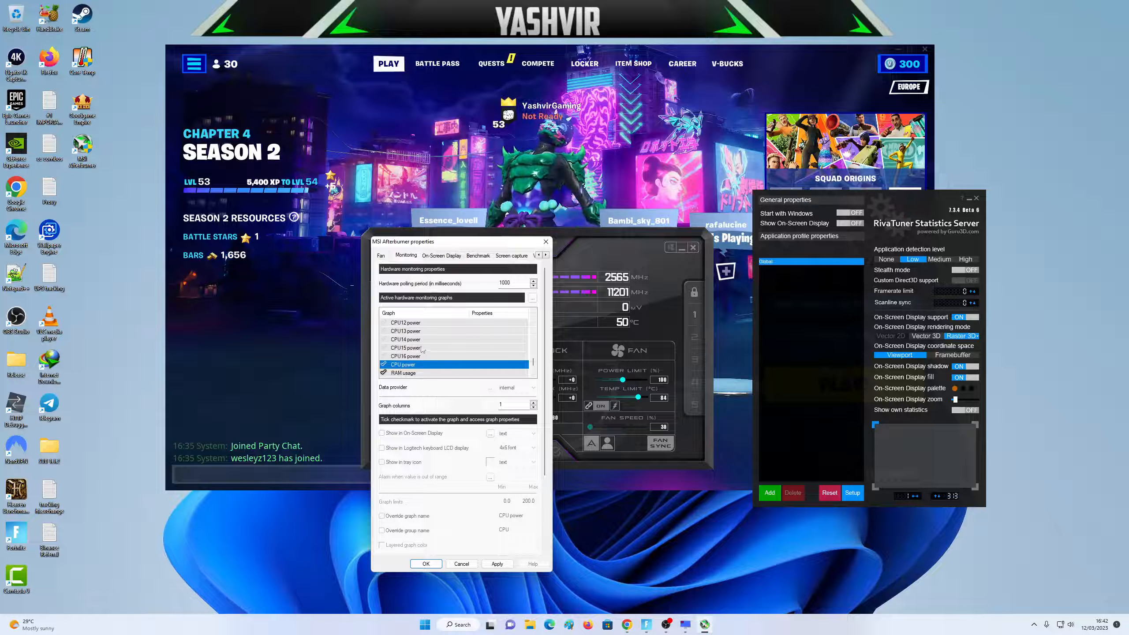
- Activate the overall CPU usage graph and switch its group name override off and on again
scroll(422, 350, up, 5)
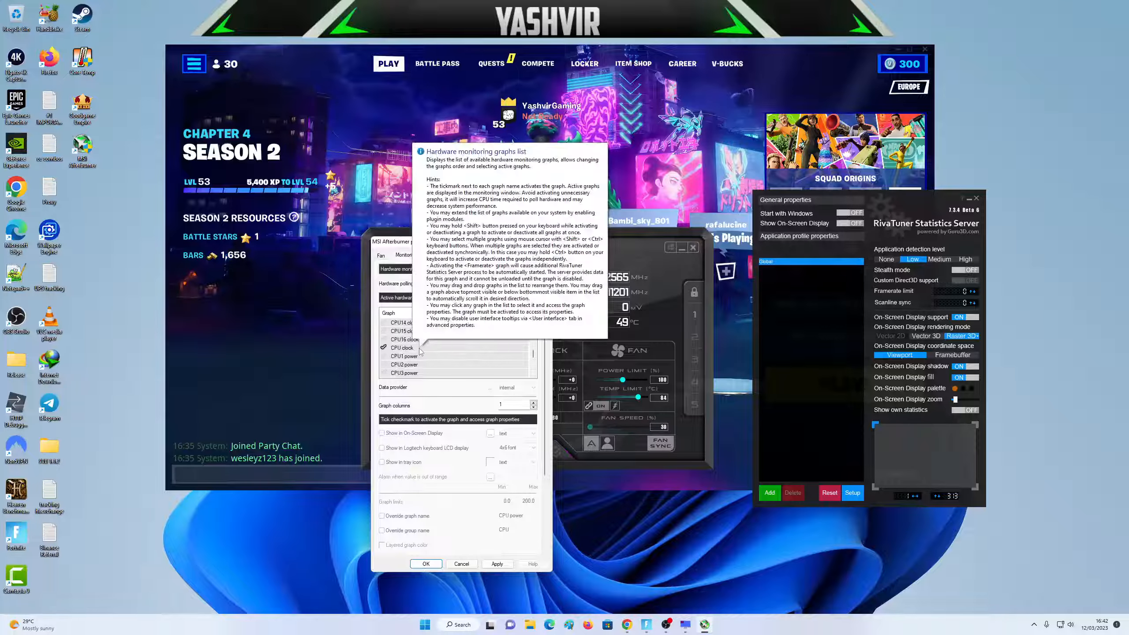
scroll(385, 331, up, 5)
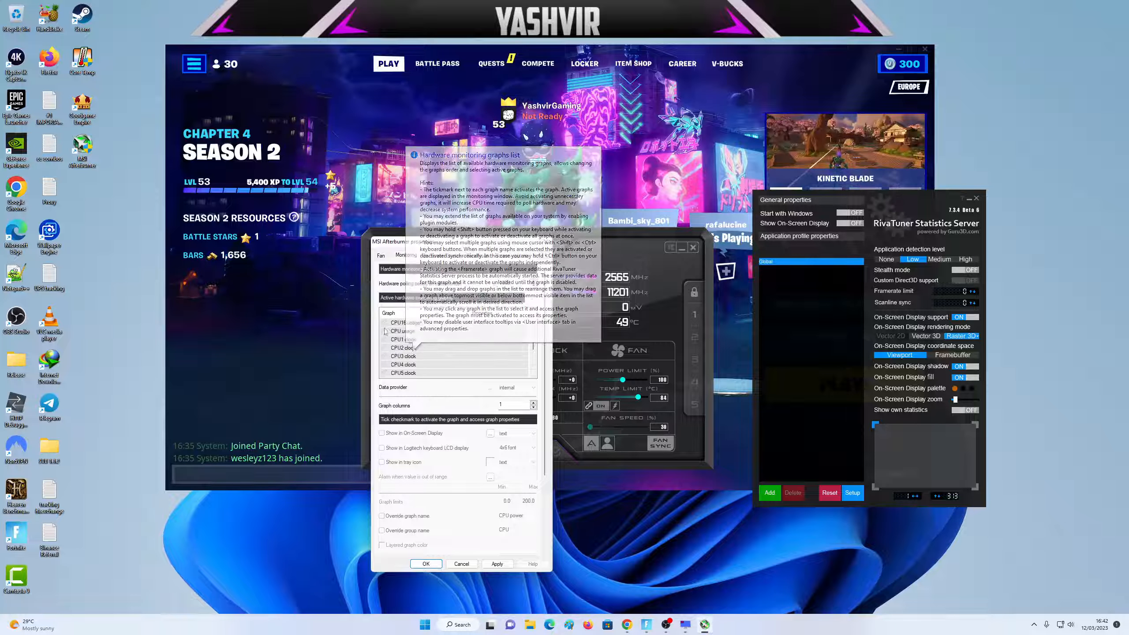
click(384, 331)
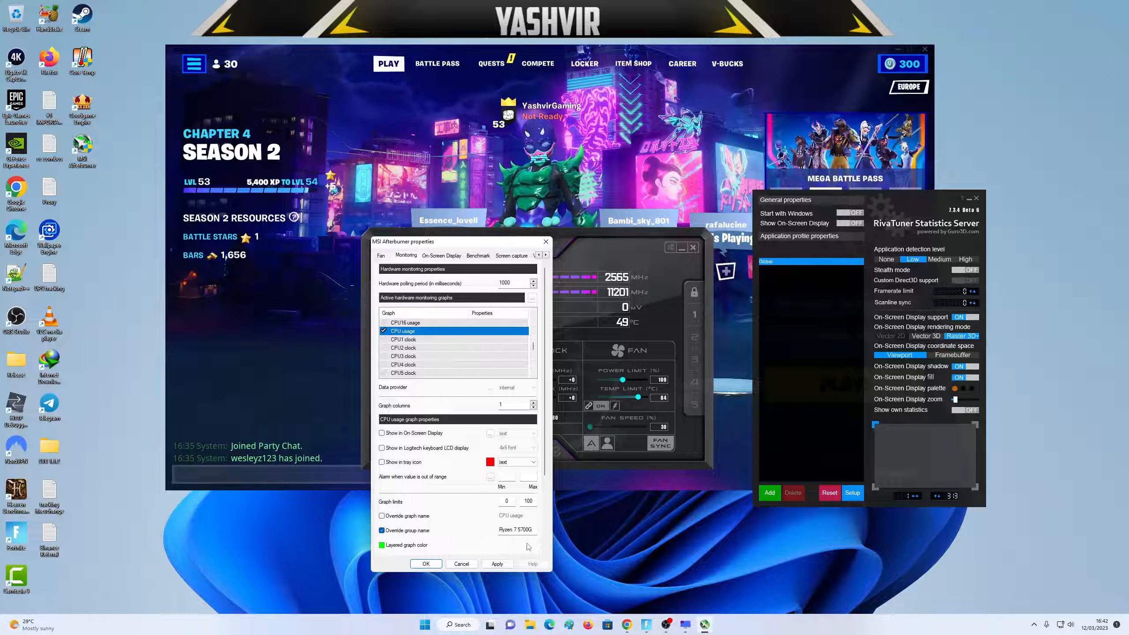
click(516, 530)
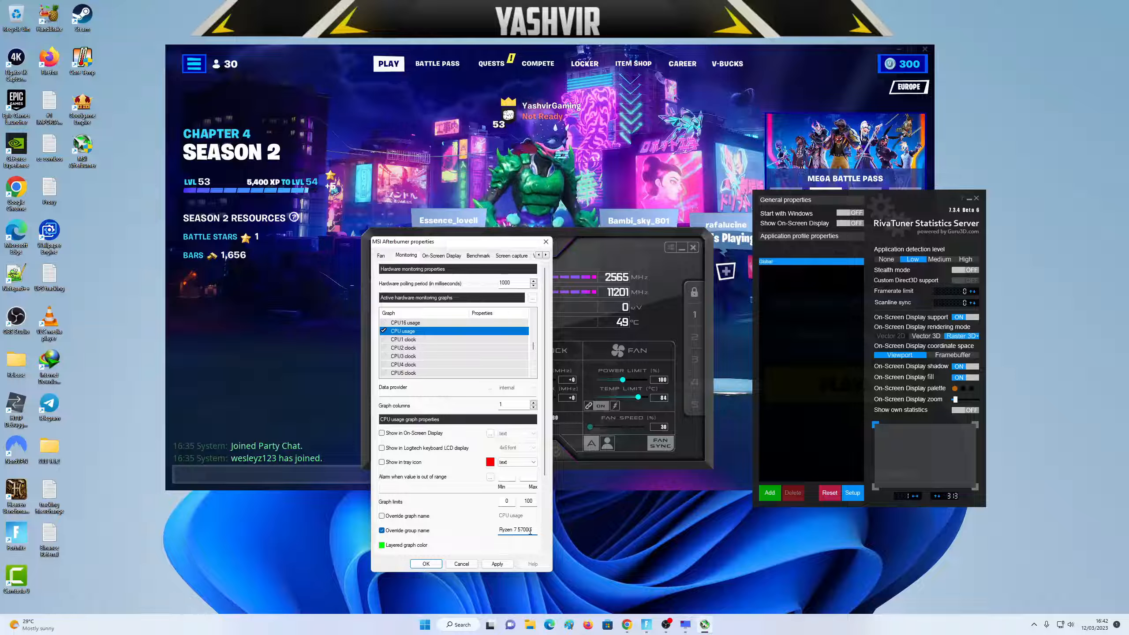
click(473, 531)
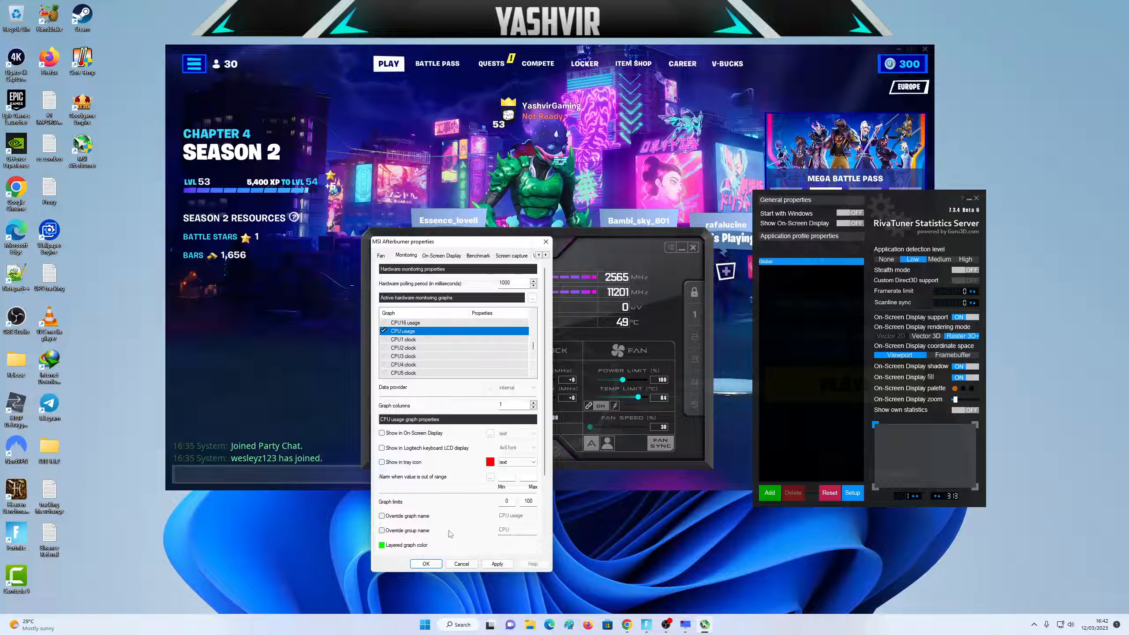
click(420, 532)
- Set the CPU usage graph's group name to Ryzen 7 7600X
text(Ryzen 7 7700)
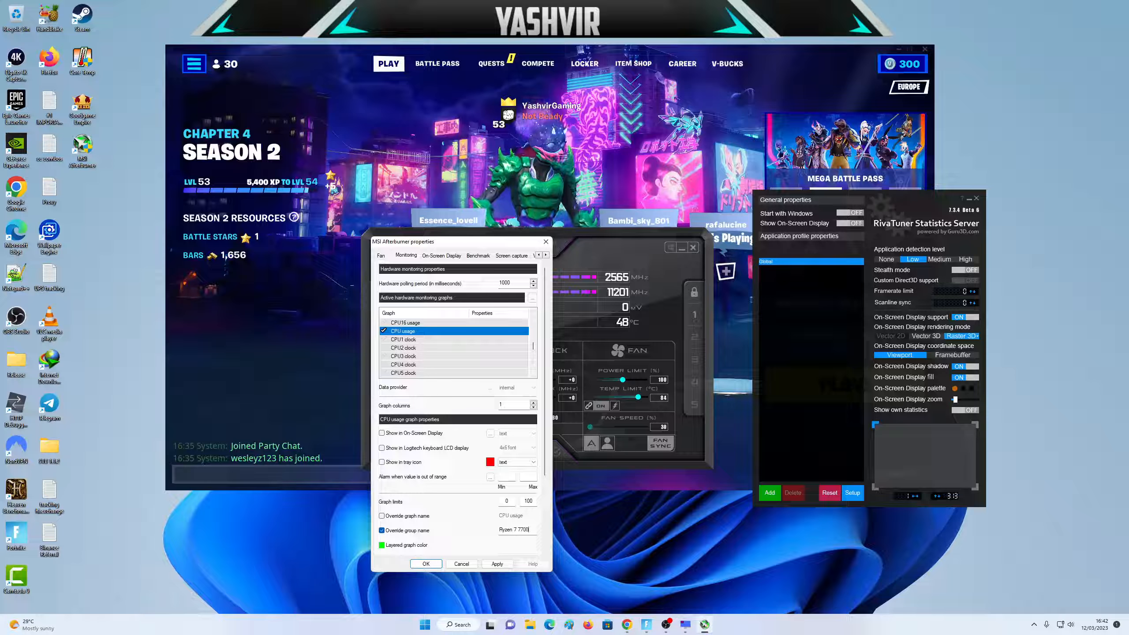
key(BackSpace)
key(BackSpace)
key(BackSpace)
text(600)
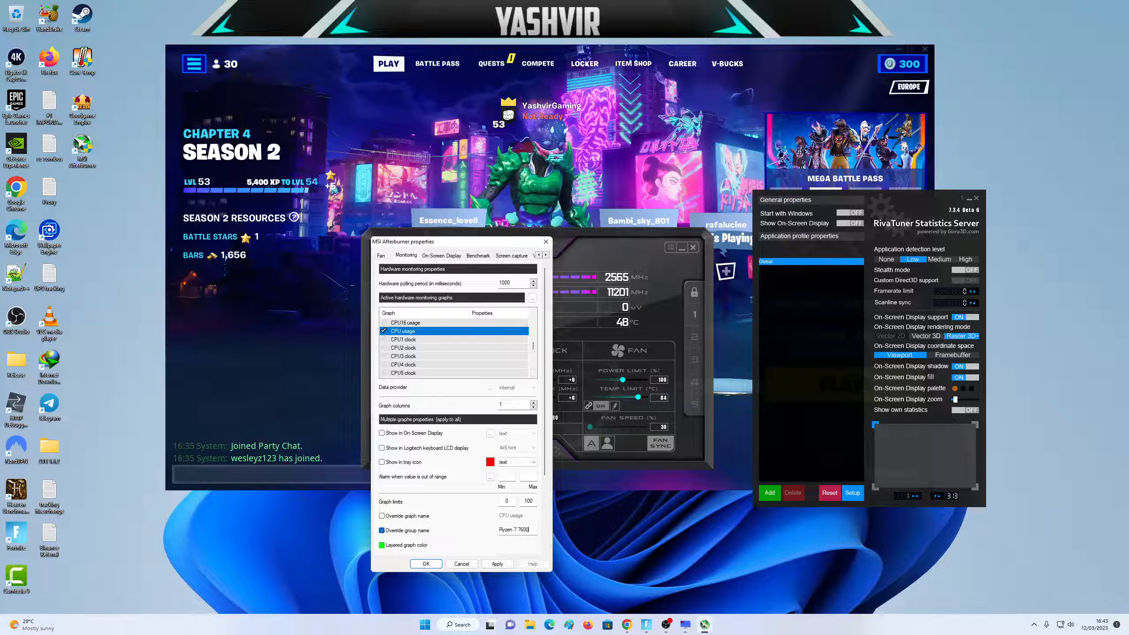
text(X)
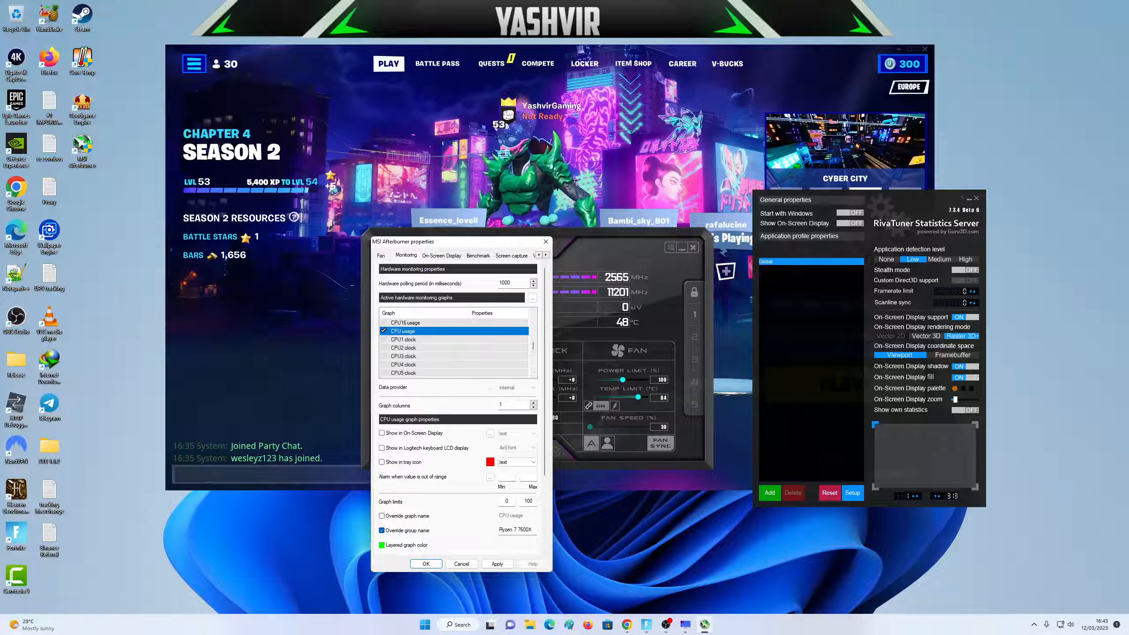
- Replace the CPU usage graph's group name with Ryzen 5700G and apply the change
key(BackSpace)
key(BackSpace)
key(BackSpace)
key(BackSpace)
key(BackSpace)
key(BackSpace)
key(BackSpace)
key(BackSpace)
key(BackSpace)
key(BackSpace)
key(BackSpace)
key(BackSpace)
key(BackSpace)
text(5700G)
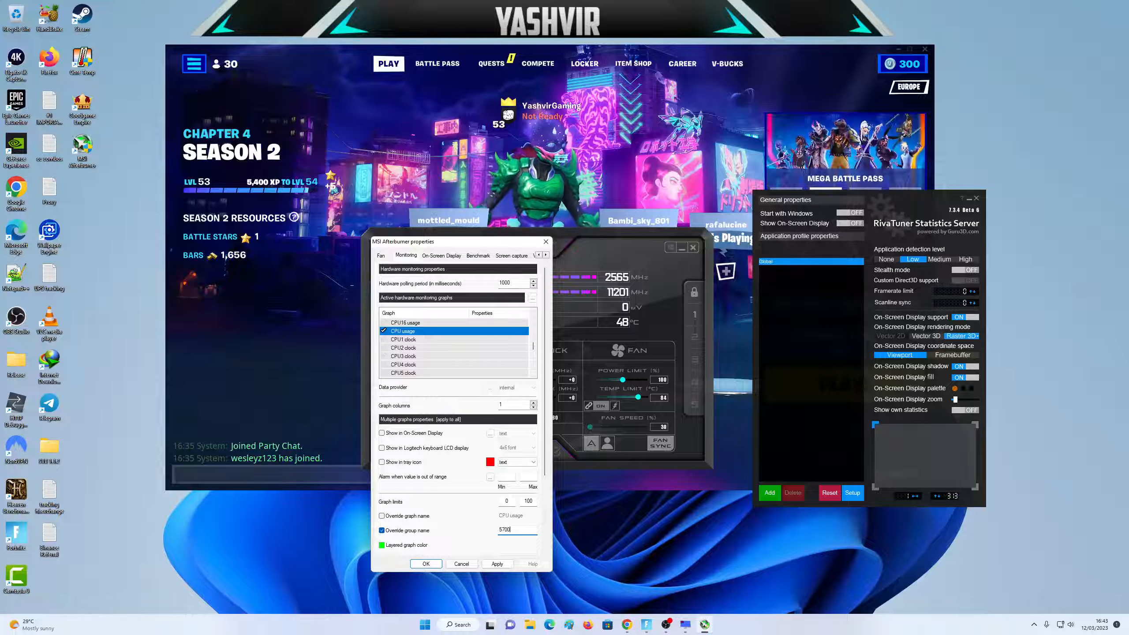
click(500, 529)
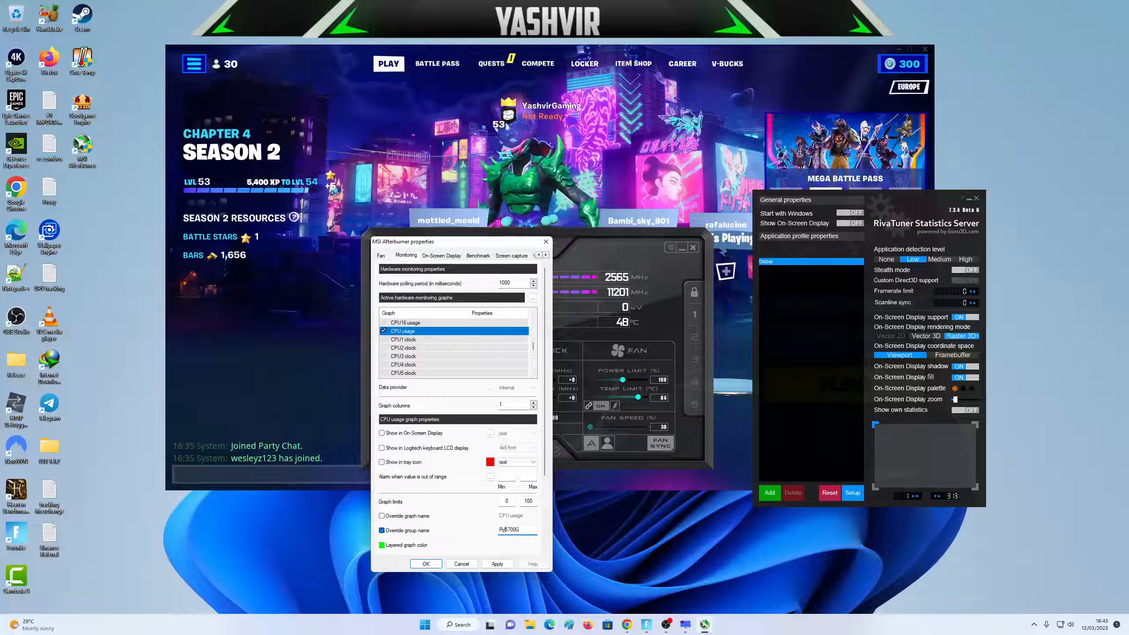
text(Ryzen)
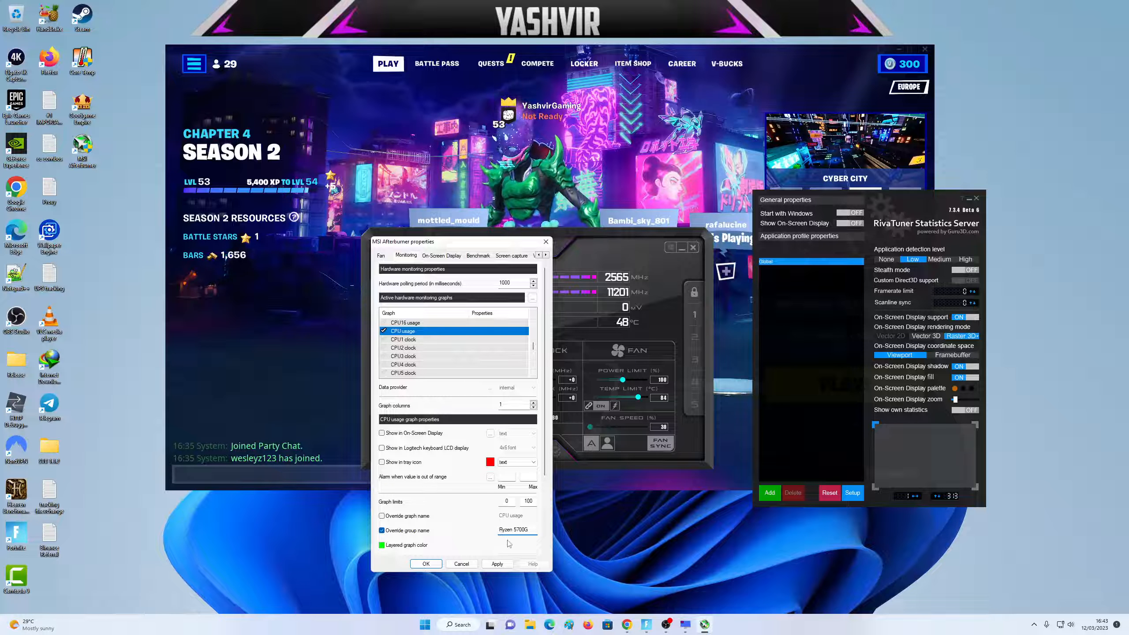
click(497, 563)
- Activate the Framerate graph in the active hardware monitoring graphs list
scroll(428, 355, down, 10)
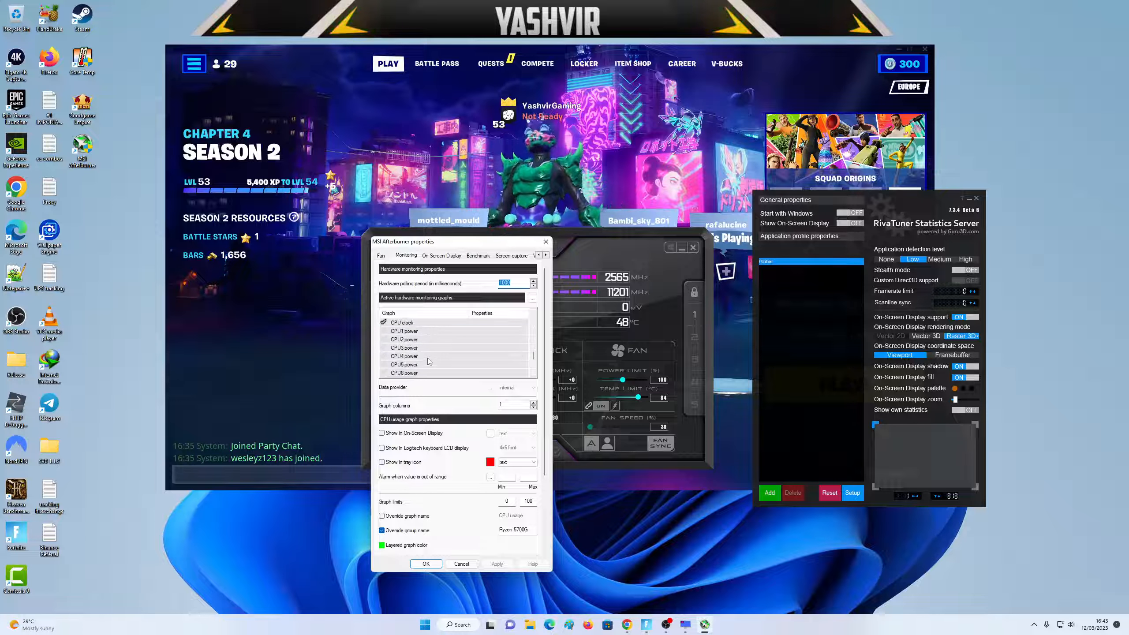
click(404, 356)
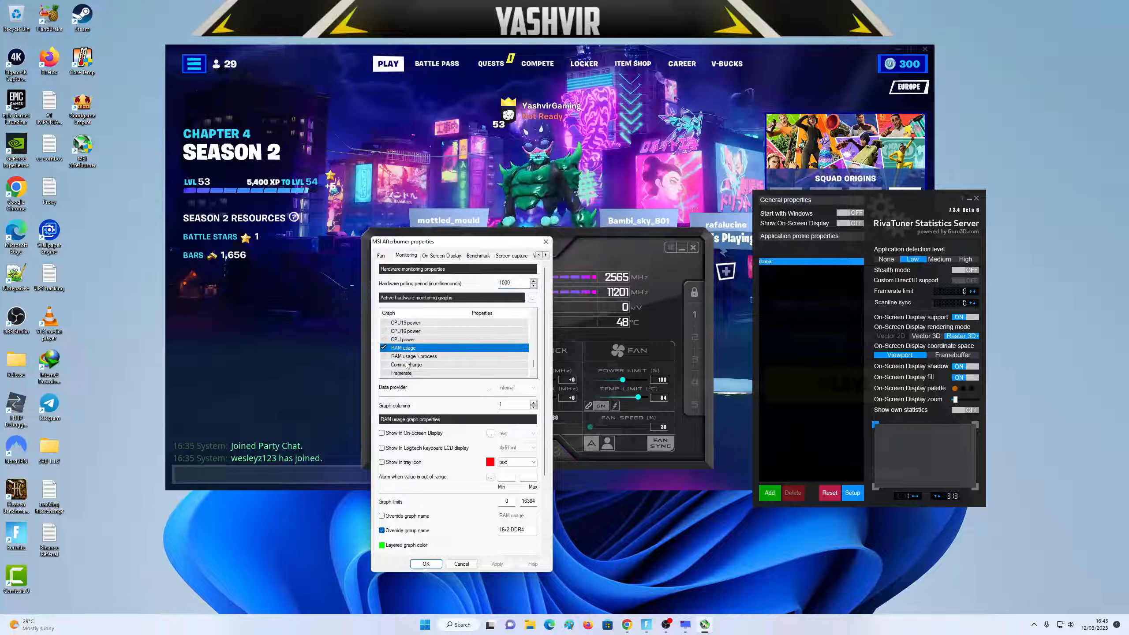
scroll(404, 356, down, 1)
click(403, 349)
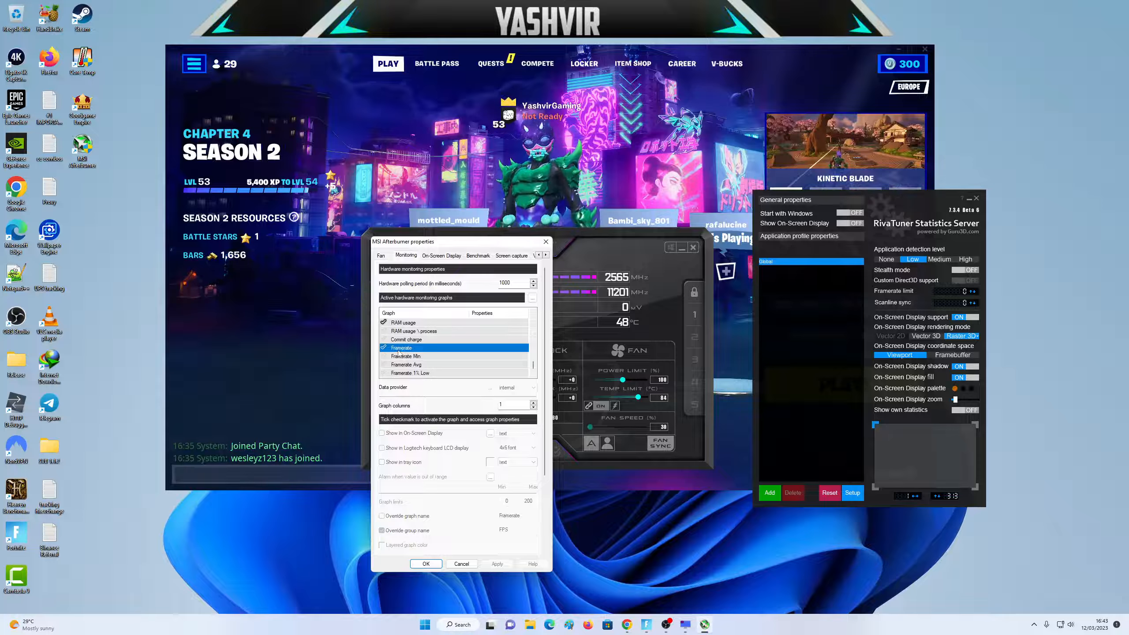
click(383, 348)
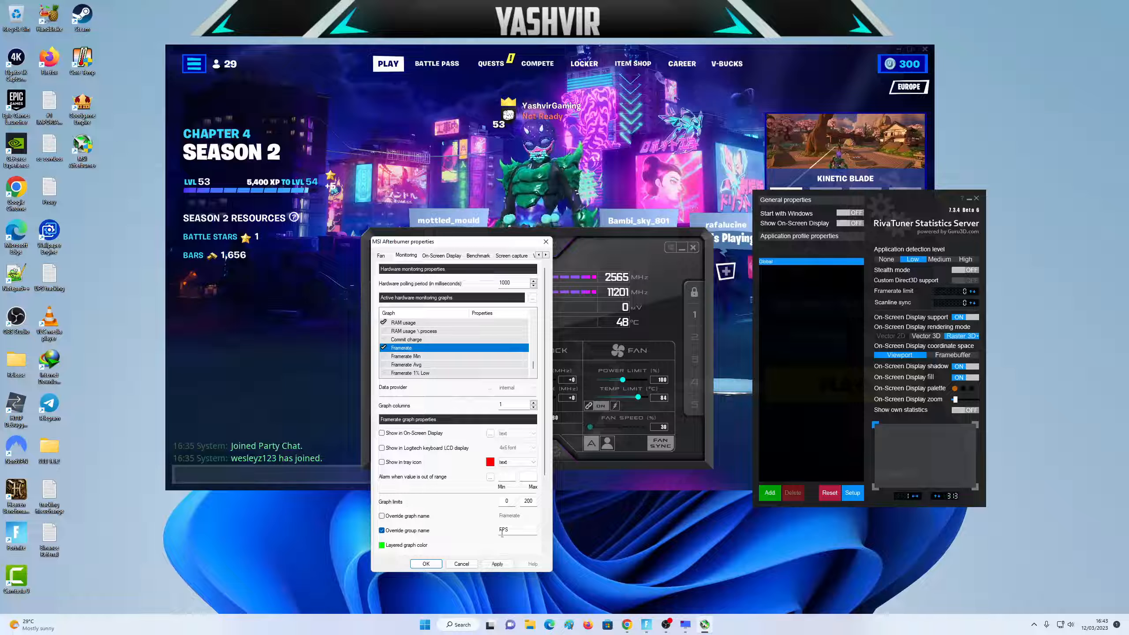
double_click(503, 533)
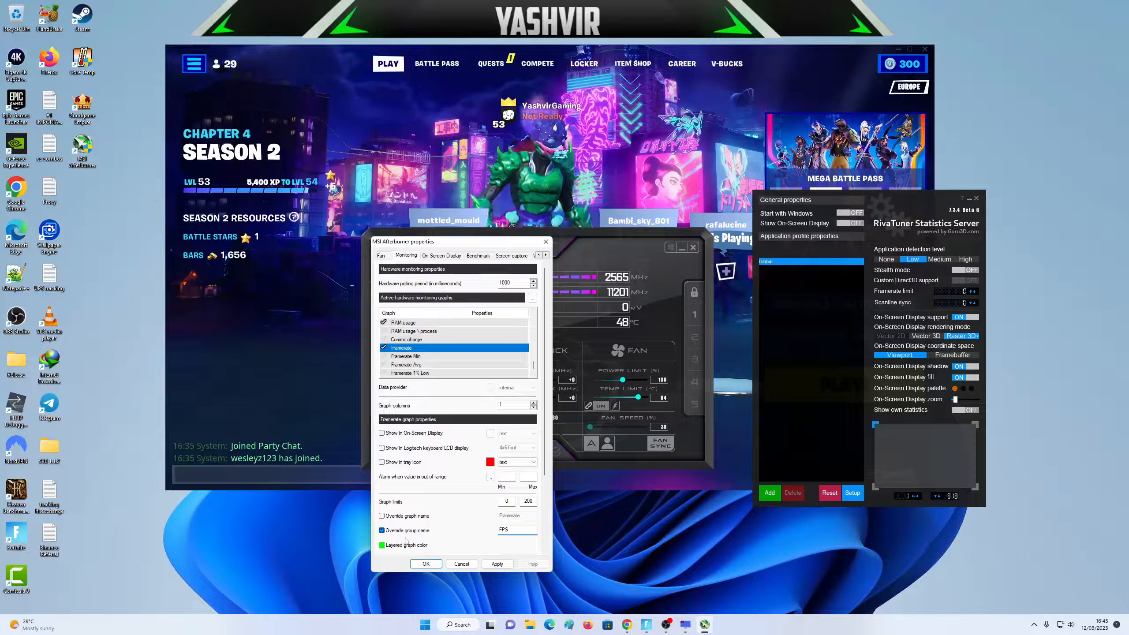
- Look through the Framerate Min, Avg, 1% Low and 0.1% Low graphs, activate the Frametime graph and apply the change
click(412, 357)
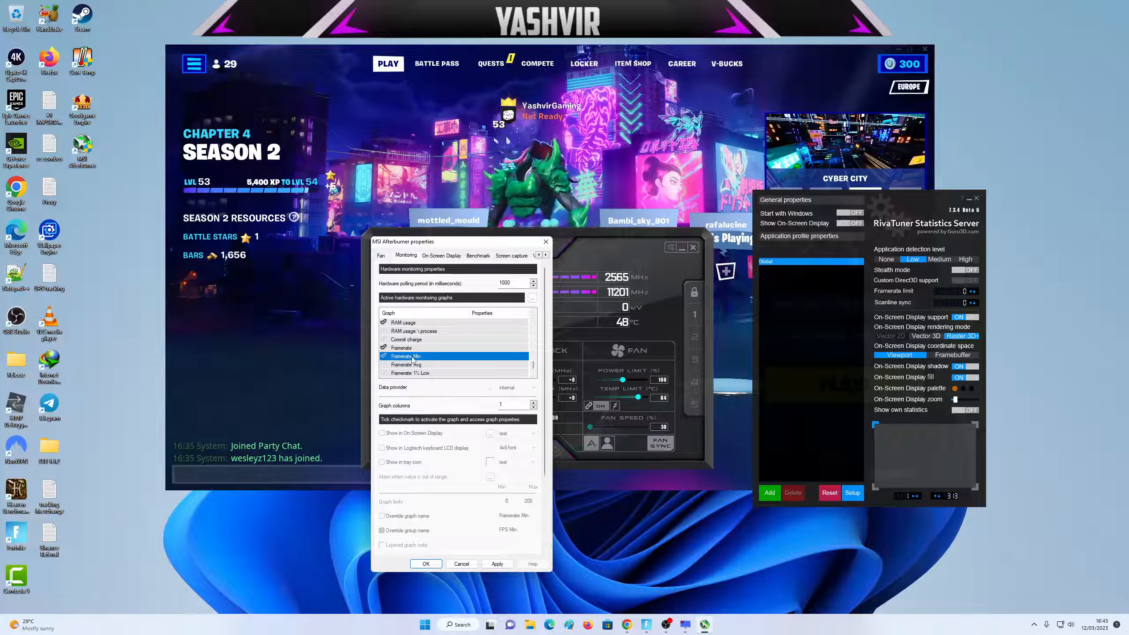
click(423, 364)
click(427, 372)
scroll(429, 368, down, 1)
click(422, 357)
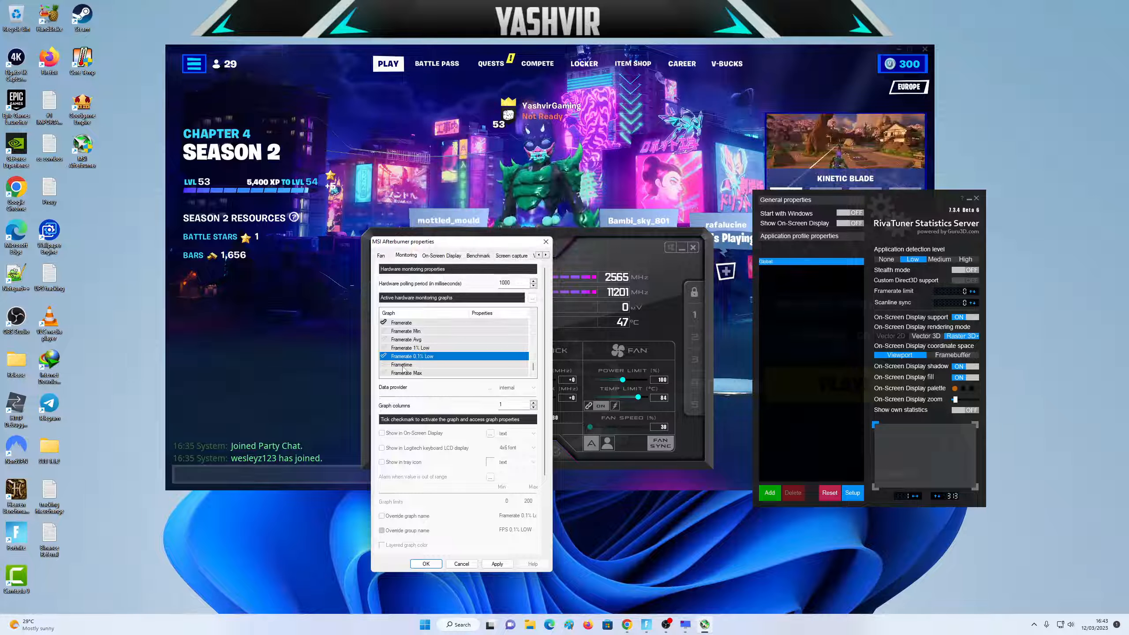
click(383, 365)
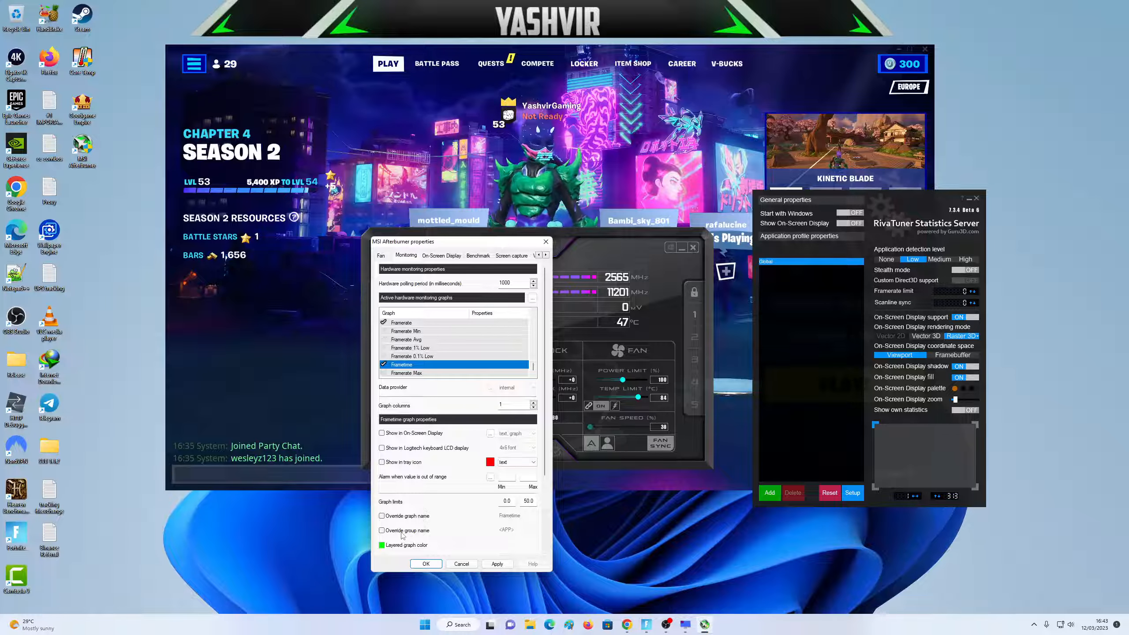
click(497, 564)
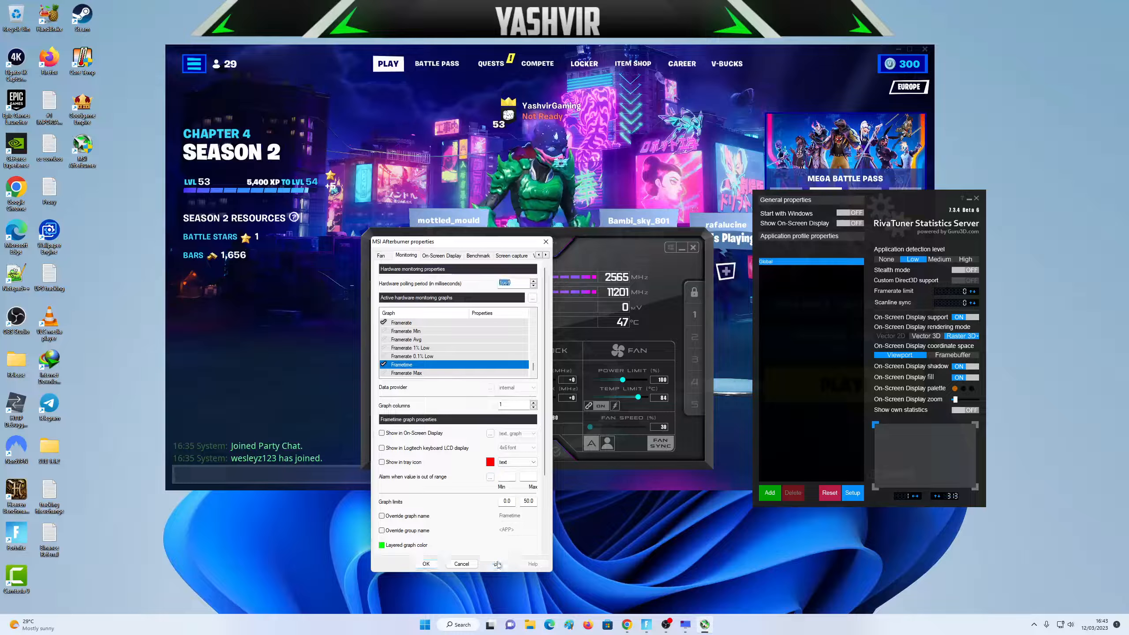
- Move the Frametime graph directly below Framerate in the monitoring list, then apply and close the properties
click(405, 374)
click(407, 323)
drag(406, 365, 409, 334)
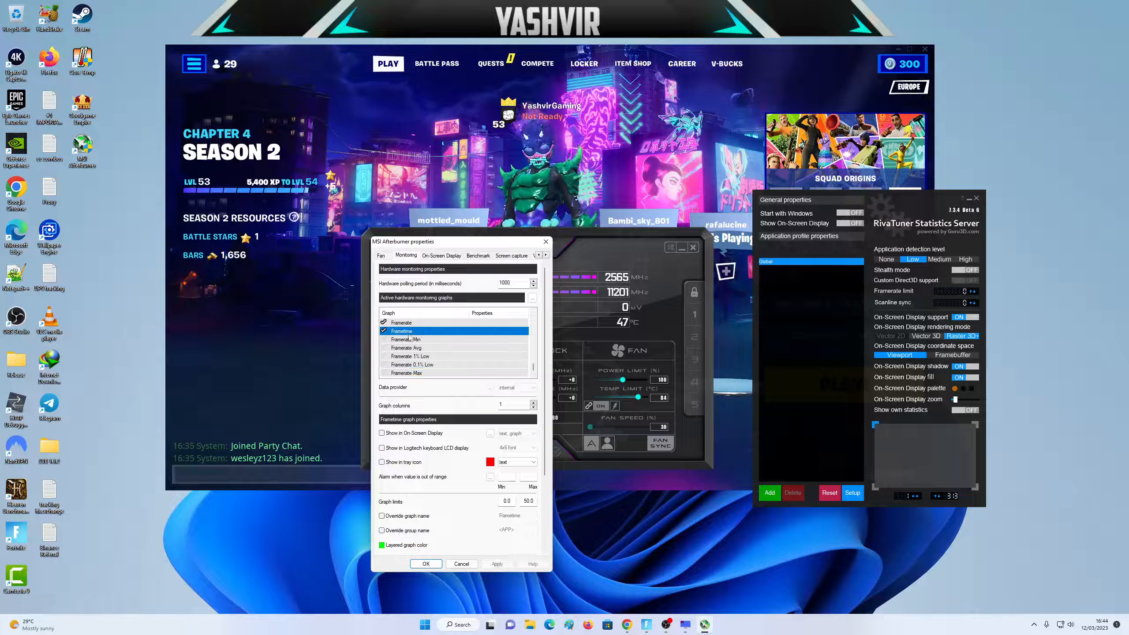
scroll(433, 353, up, 1)
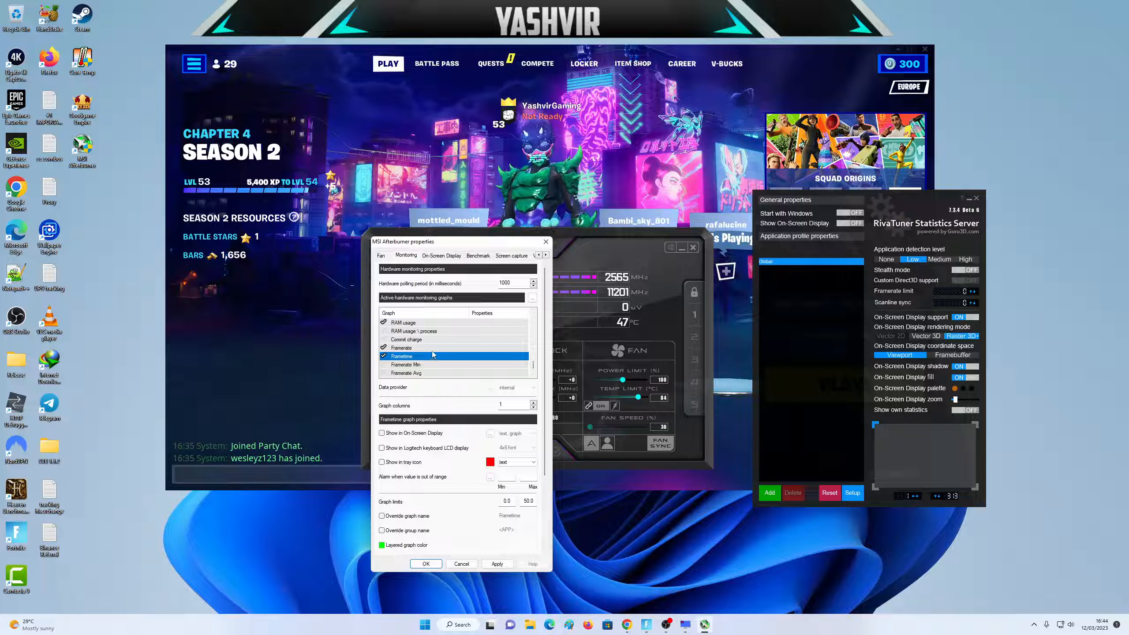
scroll(432, 352, down, 1)
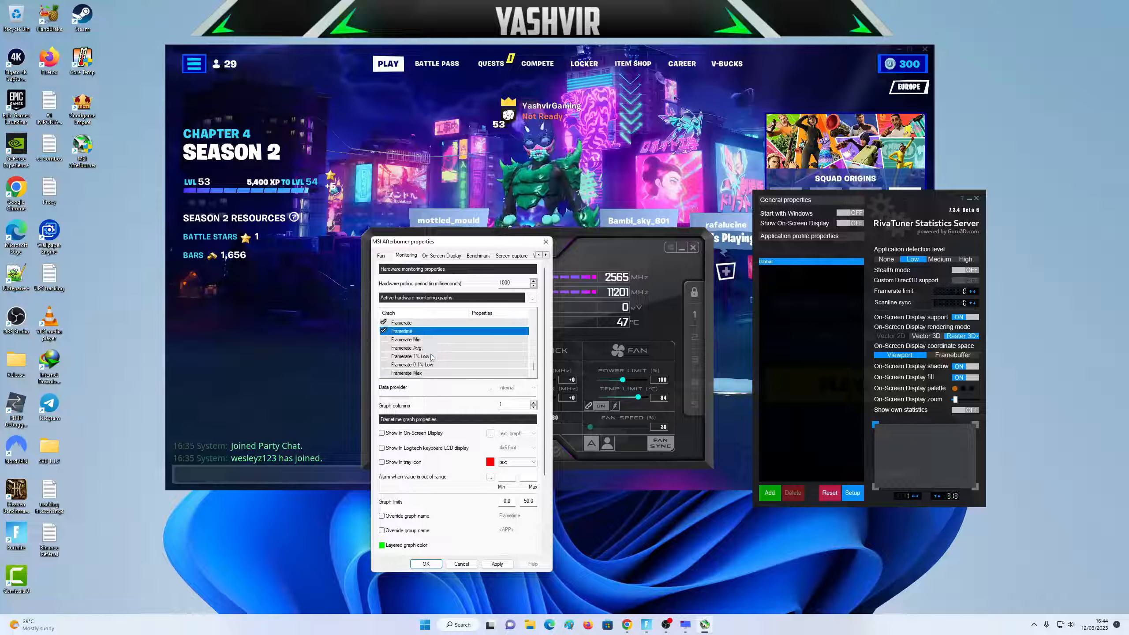
click(498, 564)
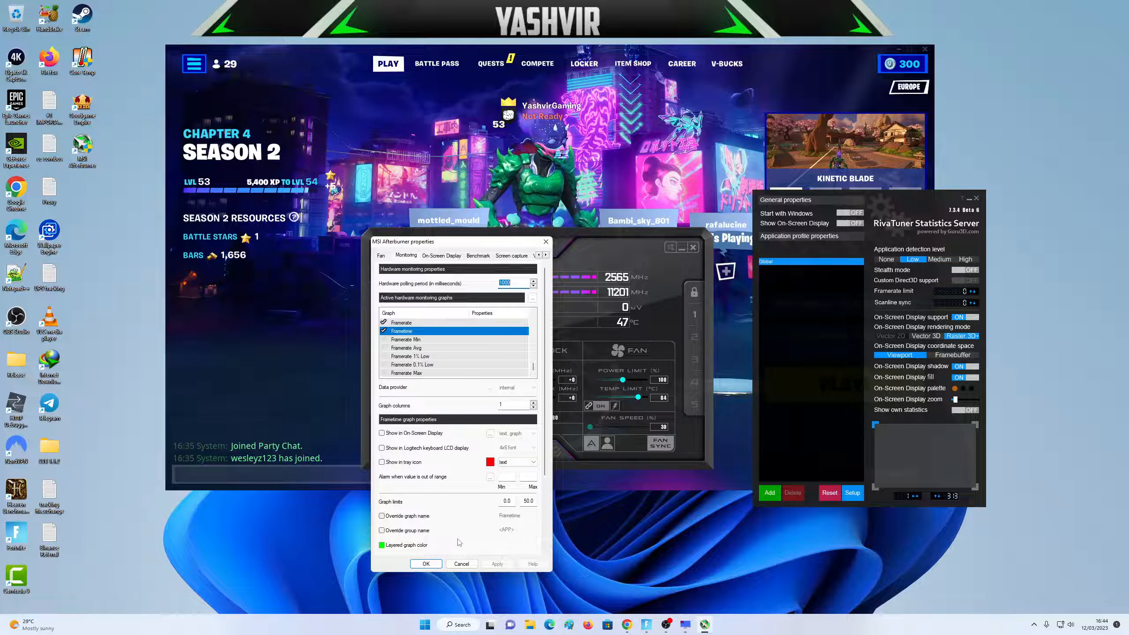
click(426, 564)
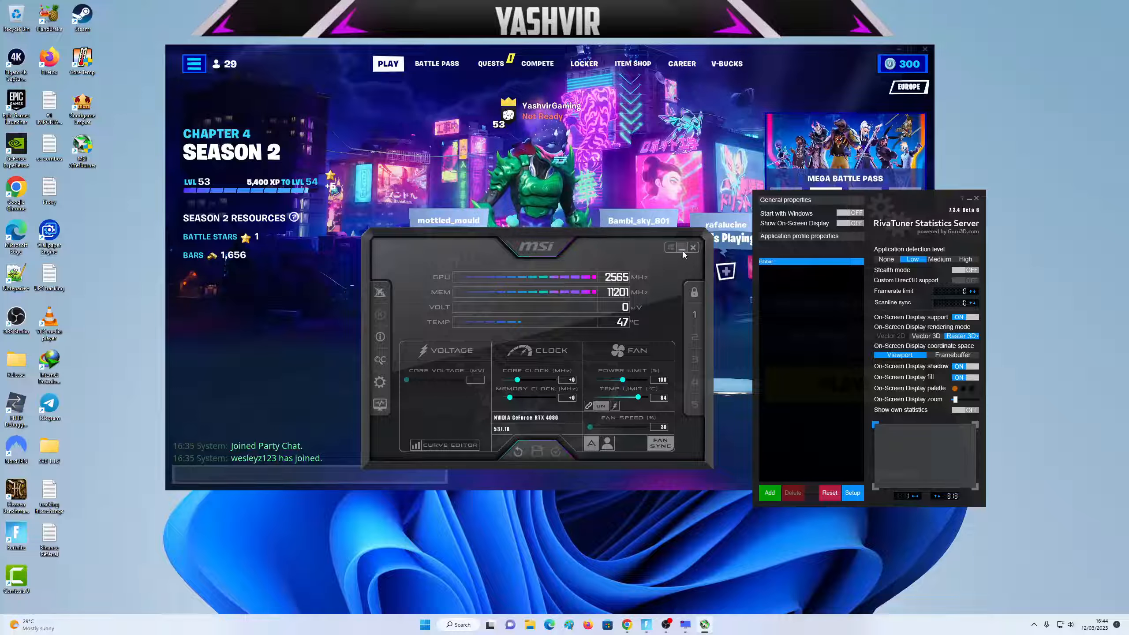
- Minimize MSI Afterburner, enable the OverlayEditor.dll plugin in RivaTuner Statistics Server and open the Overlay editor
click(682, 250)
drag(928, 196, 887, 199)
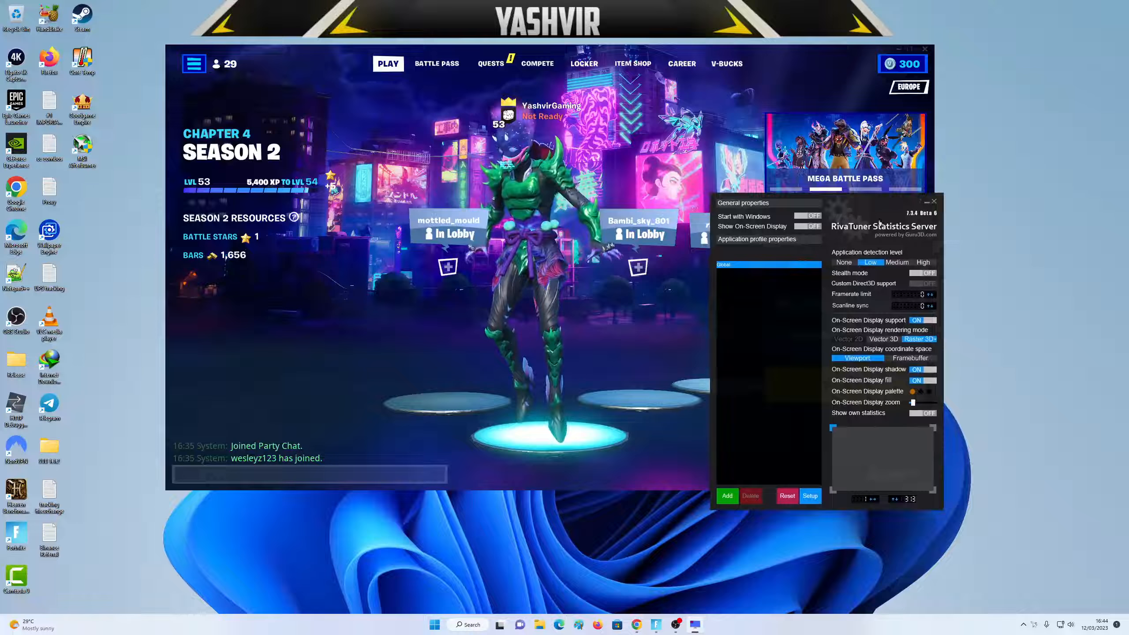
click(810, 495)
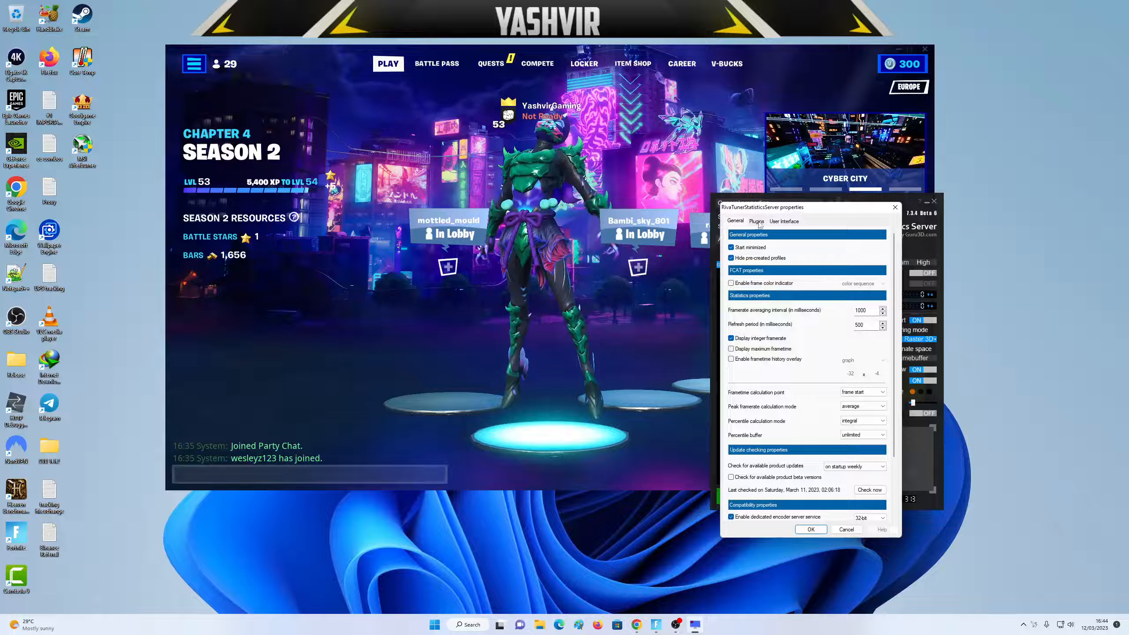
click(756, 220)
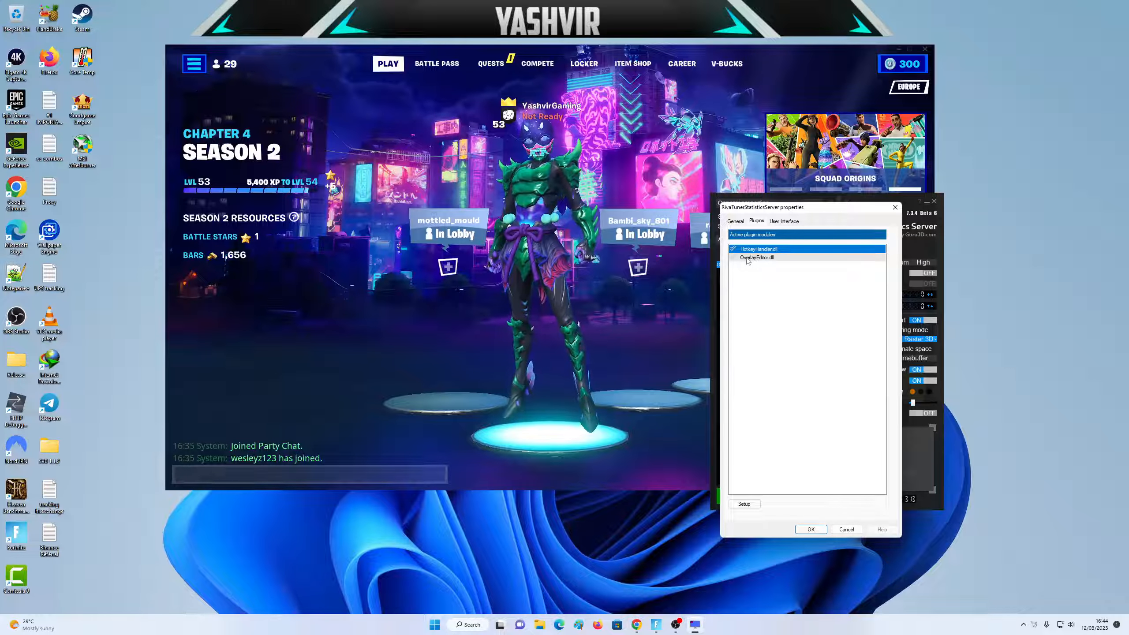
click(756, 258)
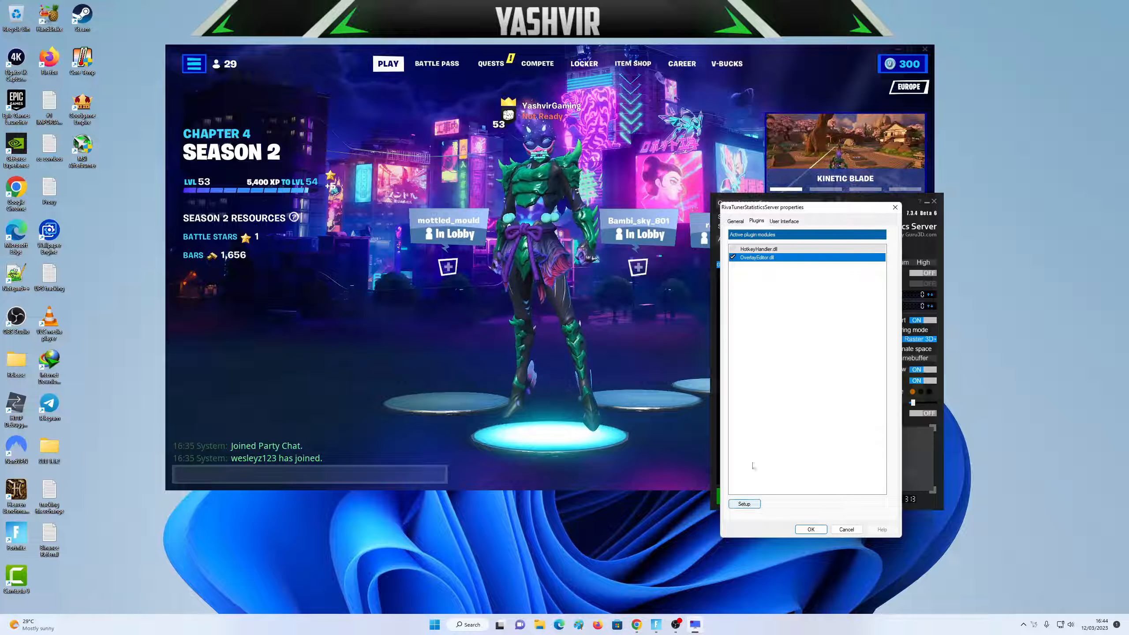
double_click(790, 258)
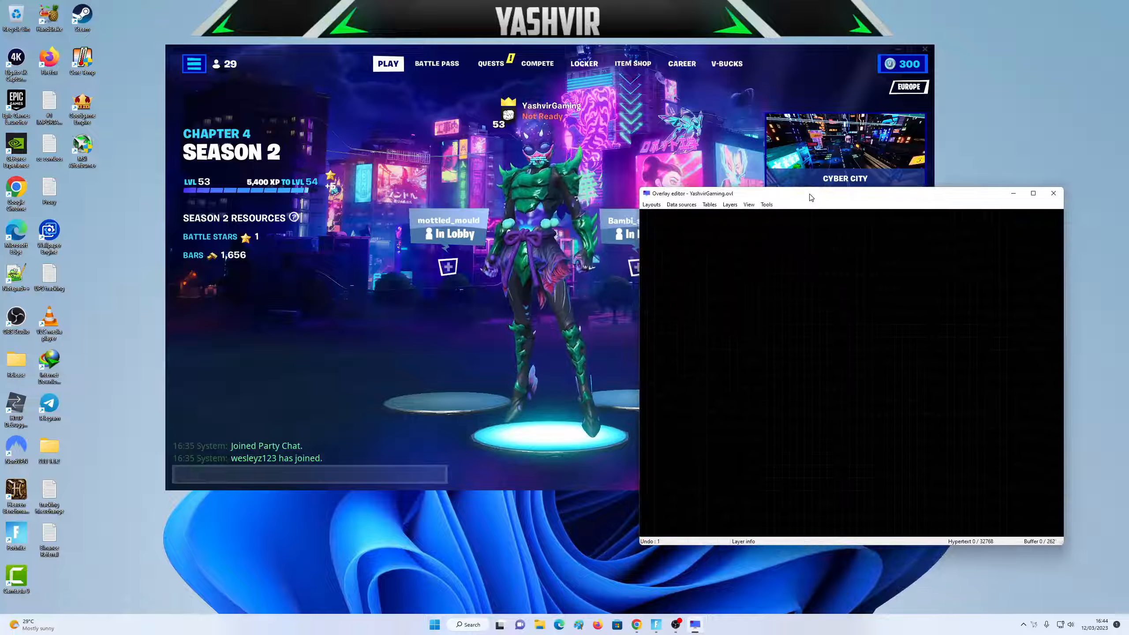
- Create a new overlay layout without saving the changes to the current one
click(652, 204)
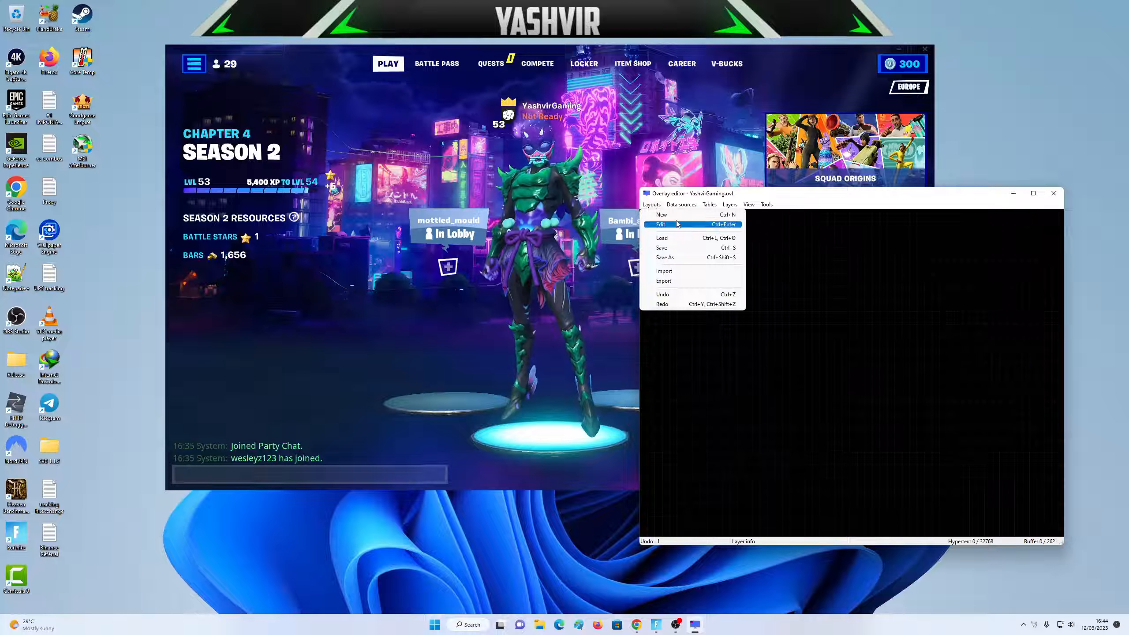
mouse_move(681, 206)
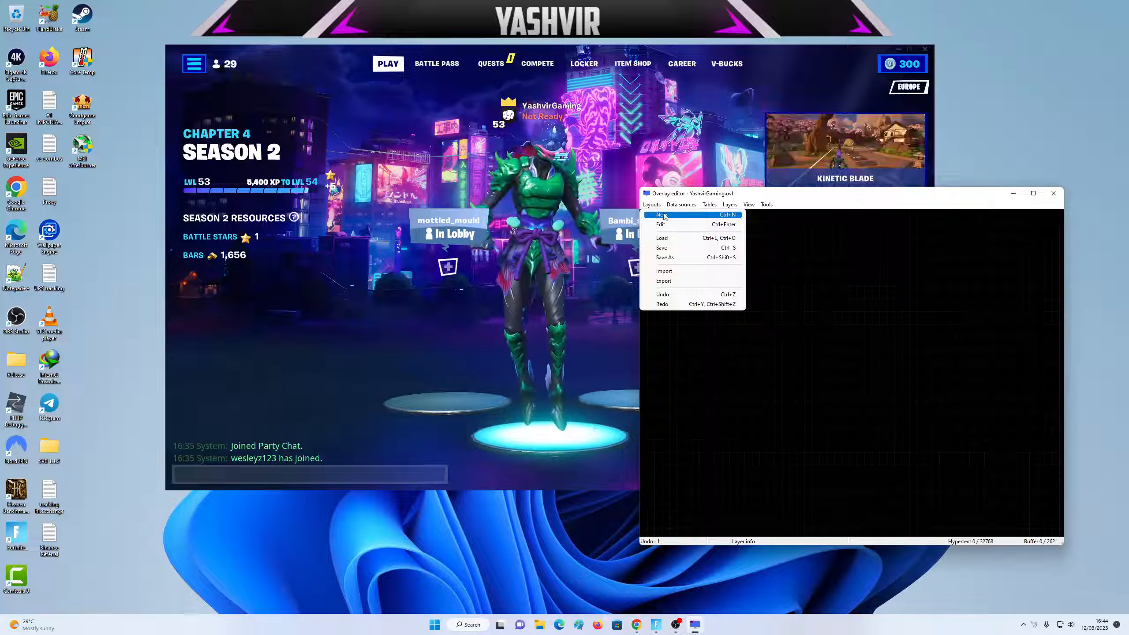
click(659, 214)
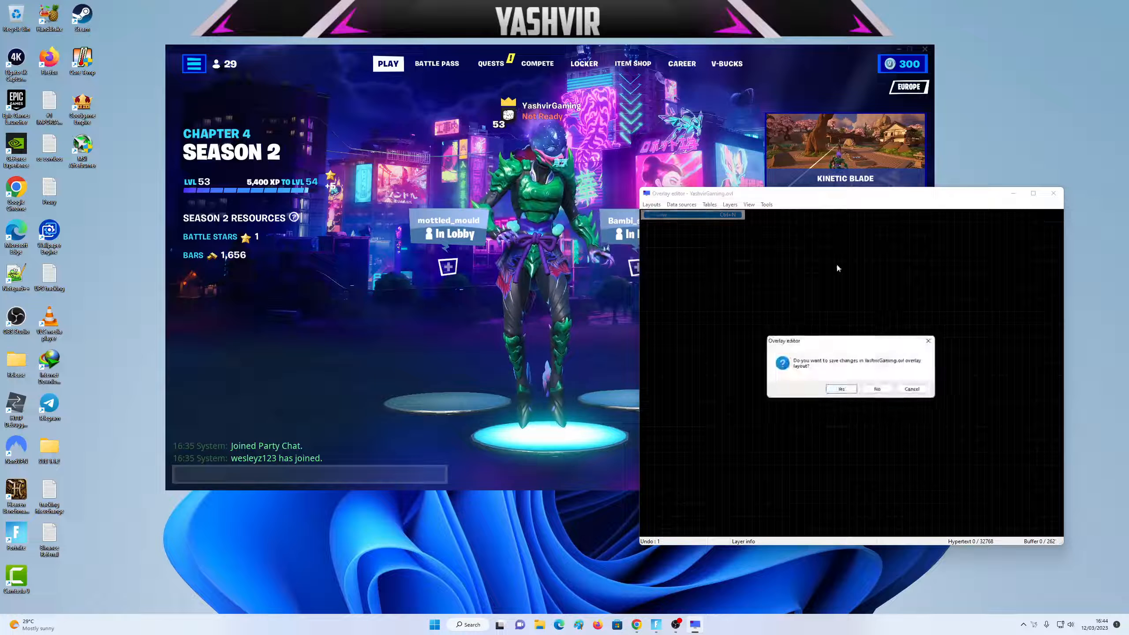
click(878, 390)
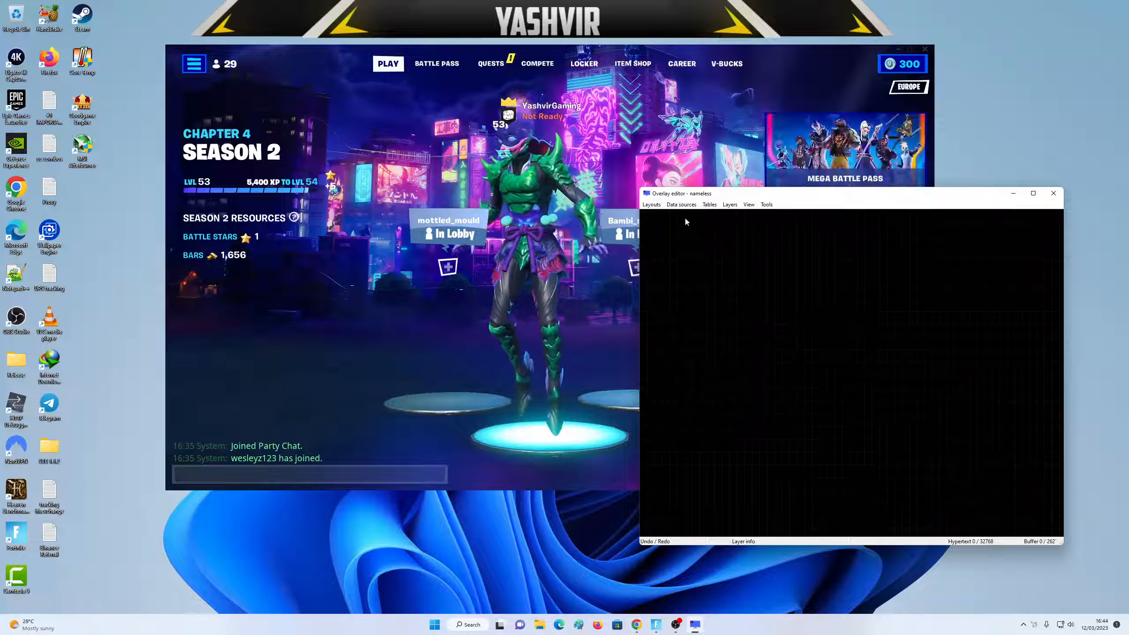
- Remove every existing data source, from GPU usage through the final CPU clock, from the new overlay layout and confirm
mouse_move(681, 206)
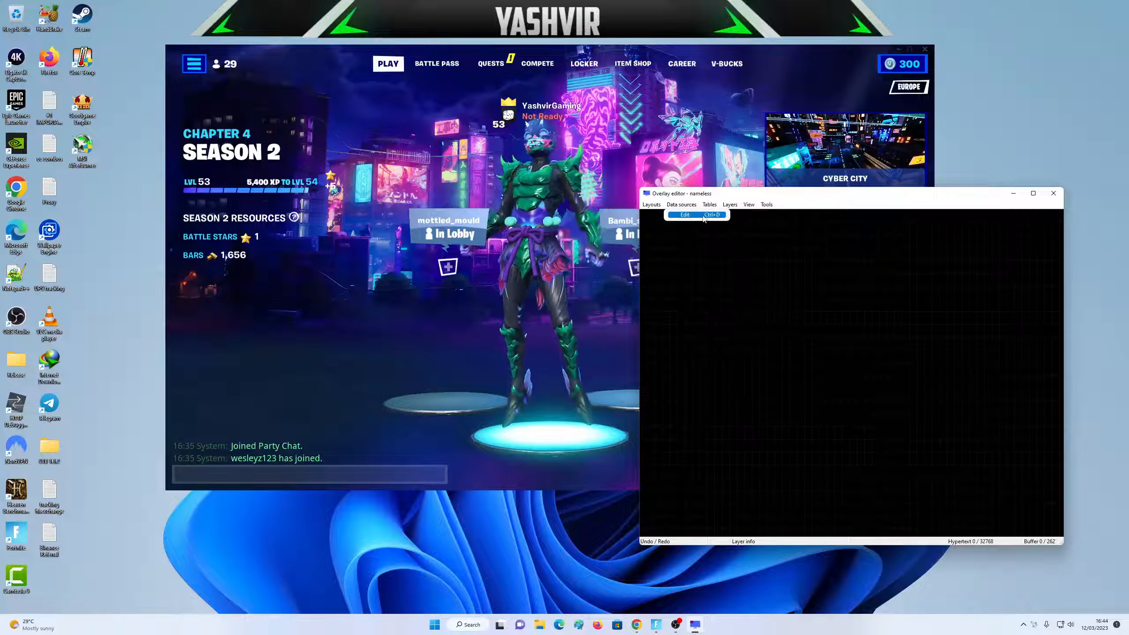
click(821, 312)
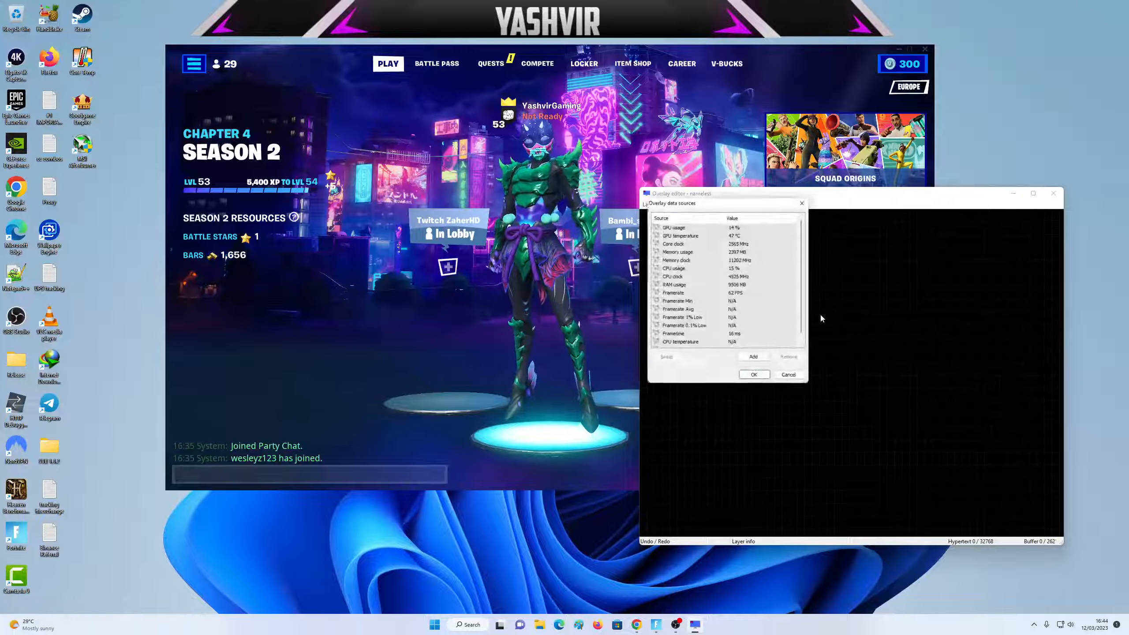
drag(708, 208, 742, 241)
scroll(834, 272, down, 1)
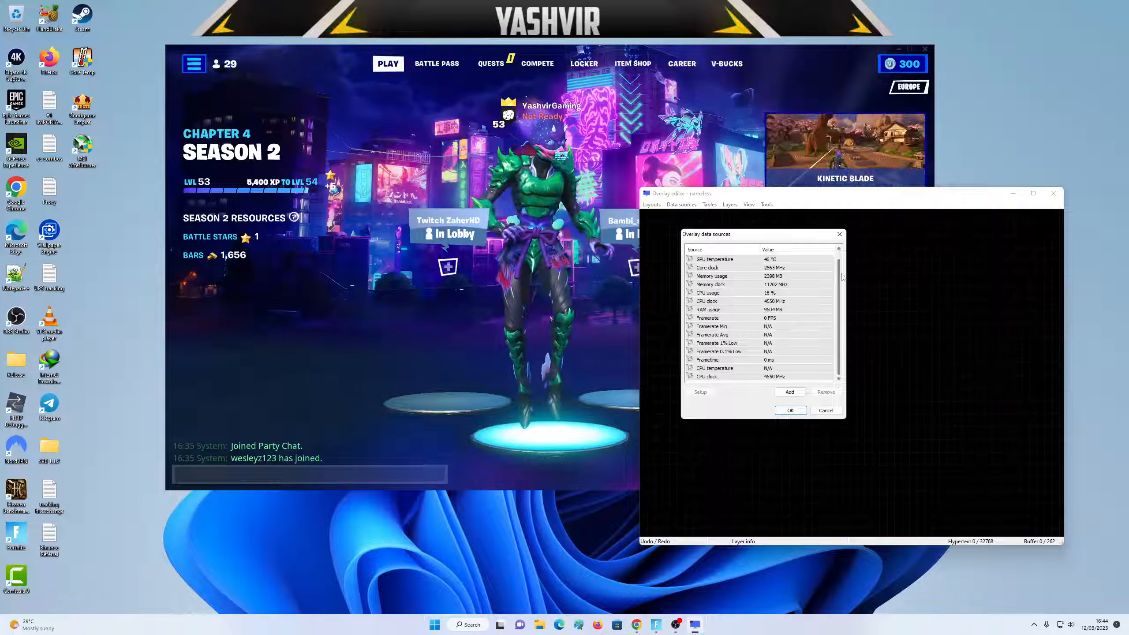
scroll(834, 247, up, 1)
drag(756, 234, 721, 201)
click(673, 293)
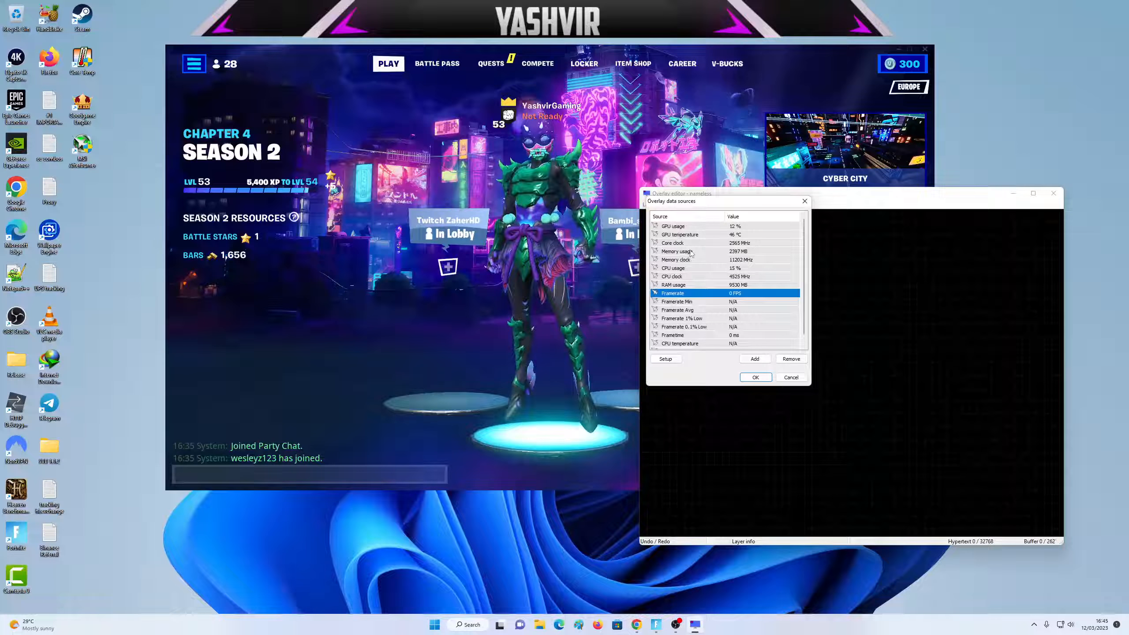
click(679, 227)
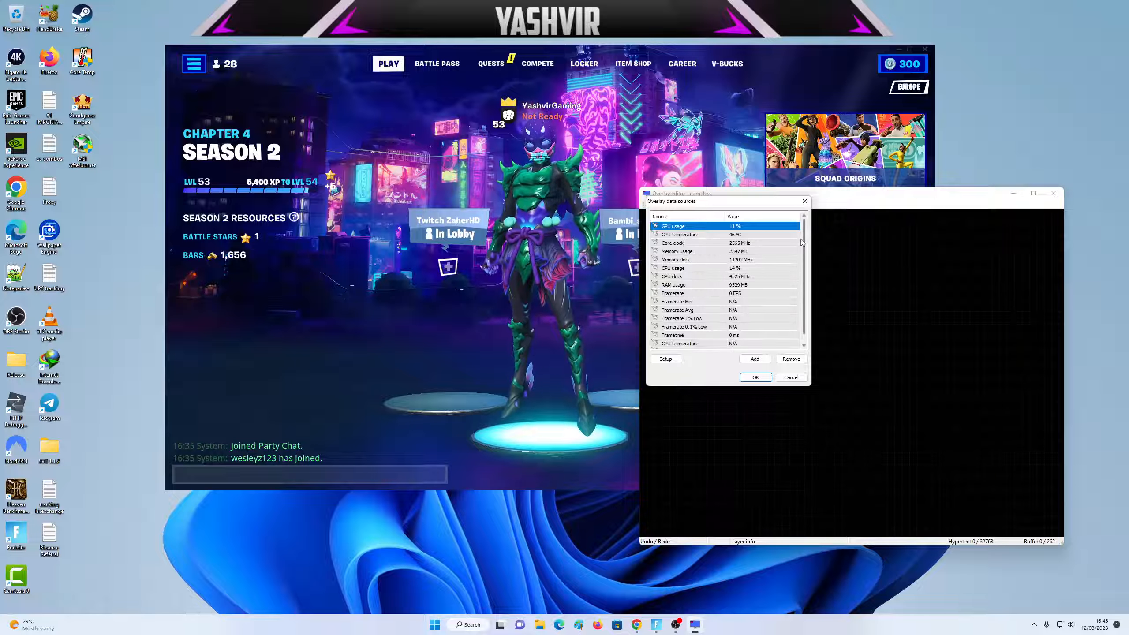
scroll(795, 325, down, 1)
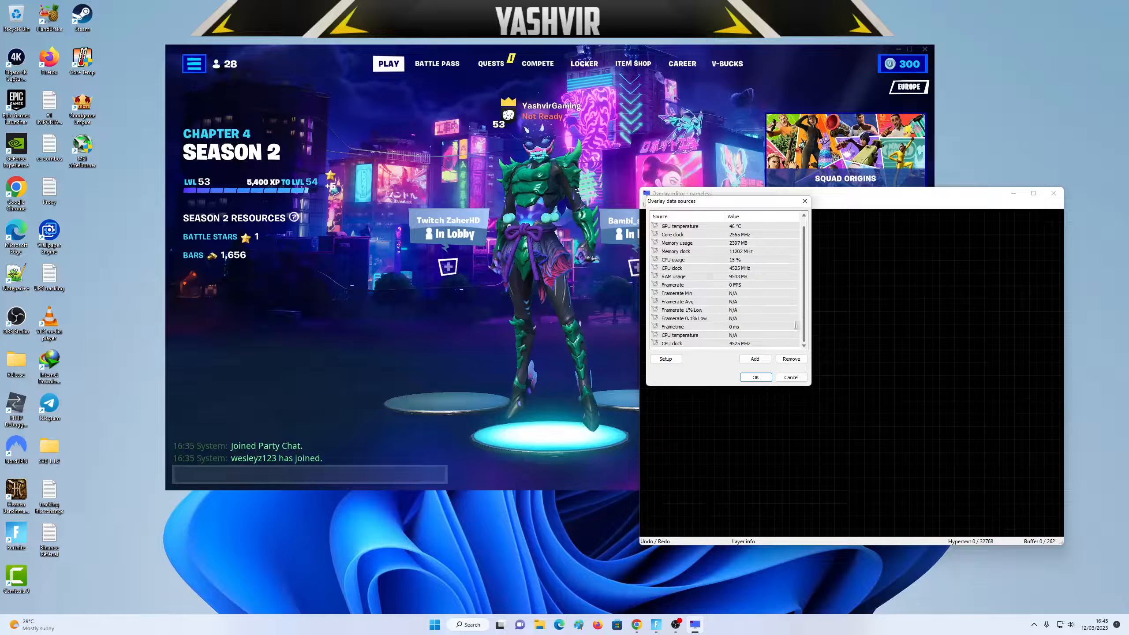
shift+click(674, 343)
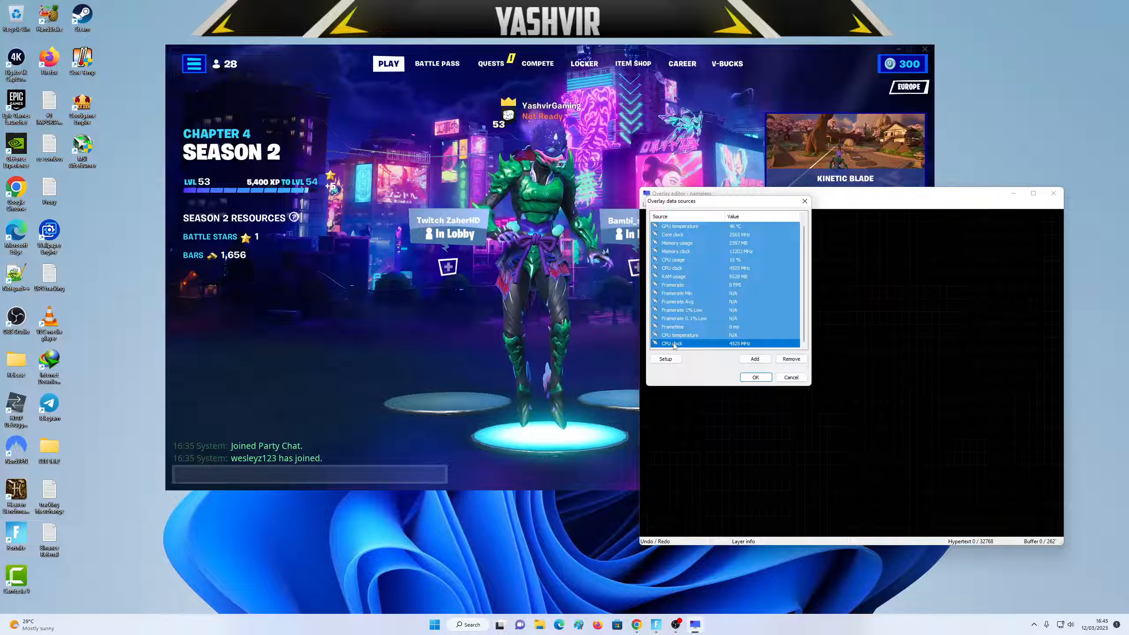
click(795, 361)
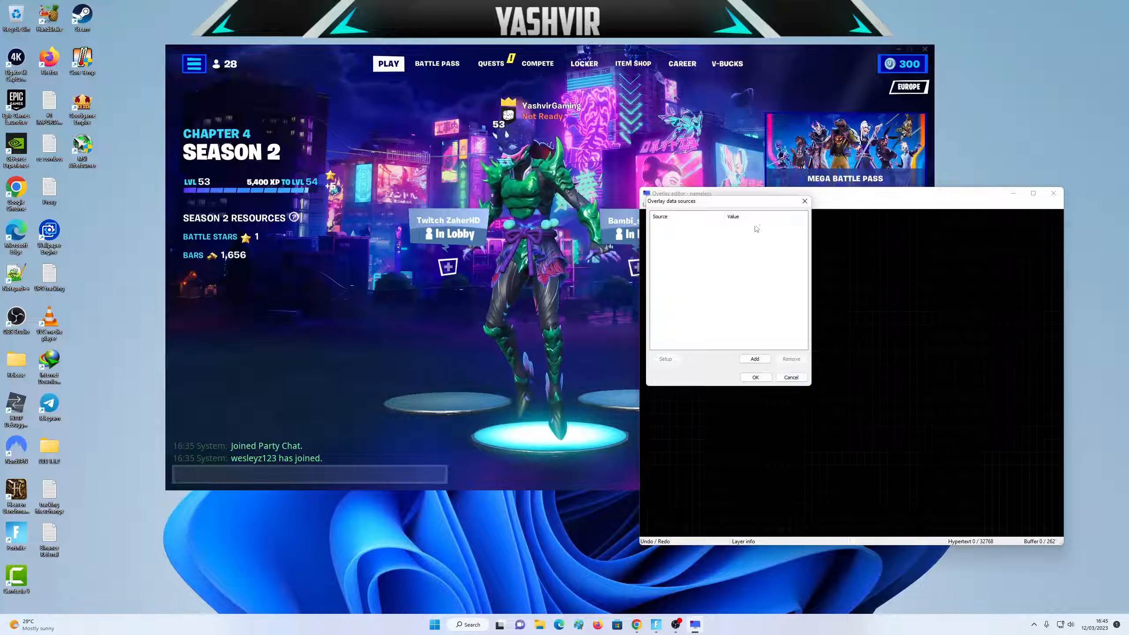
click(766, 379)
- Start adding new data sources to the overlay with MSI Afterburner as the data provider
click(678, 205)
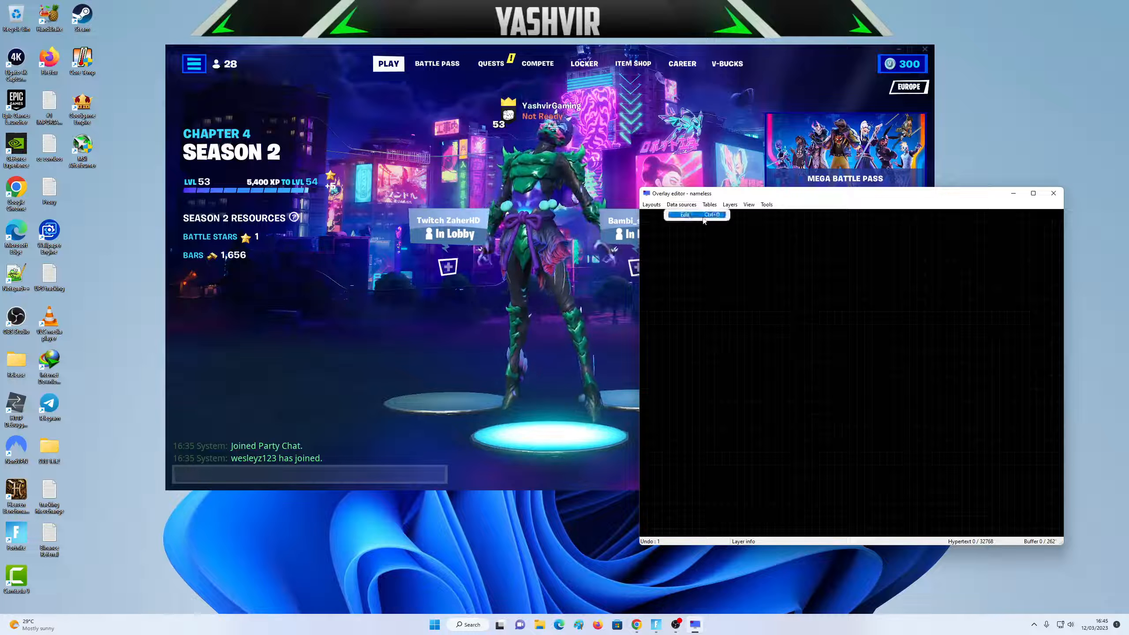
click(689, 215)
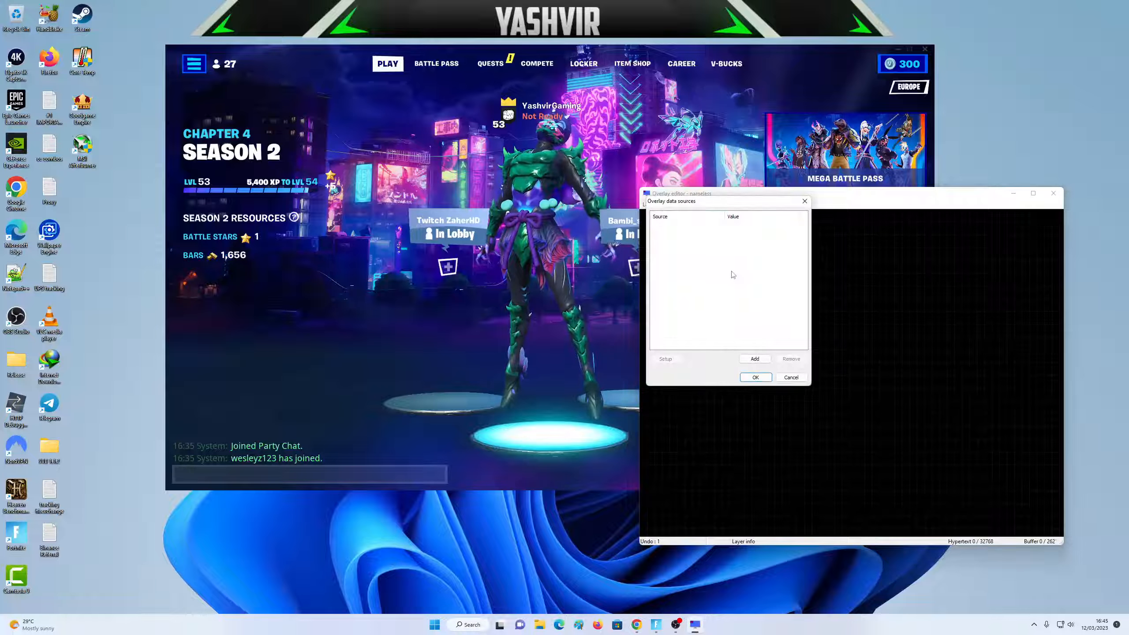
click(754, 359)
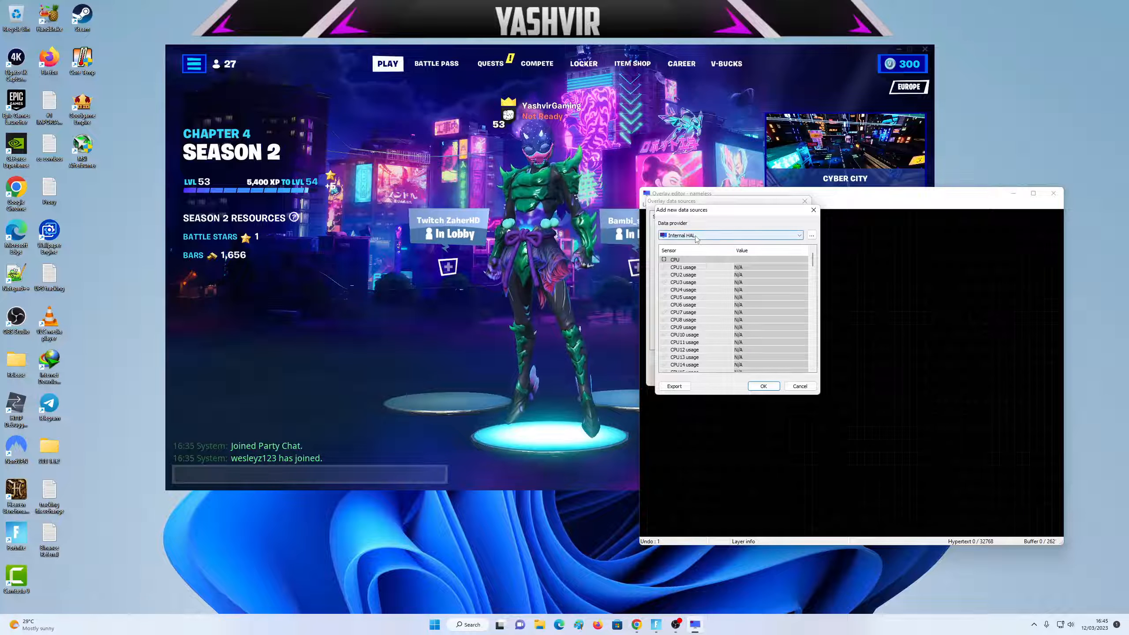
click(695, 236)
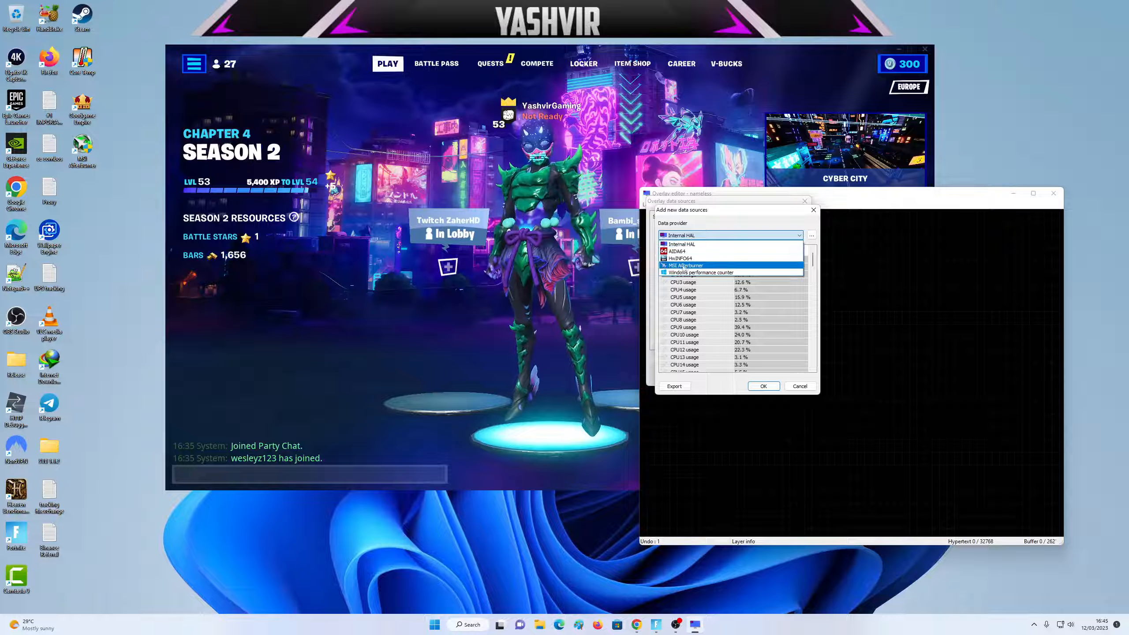
click(700, 266)
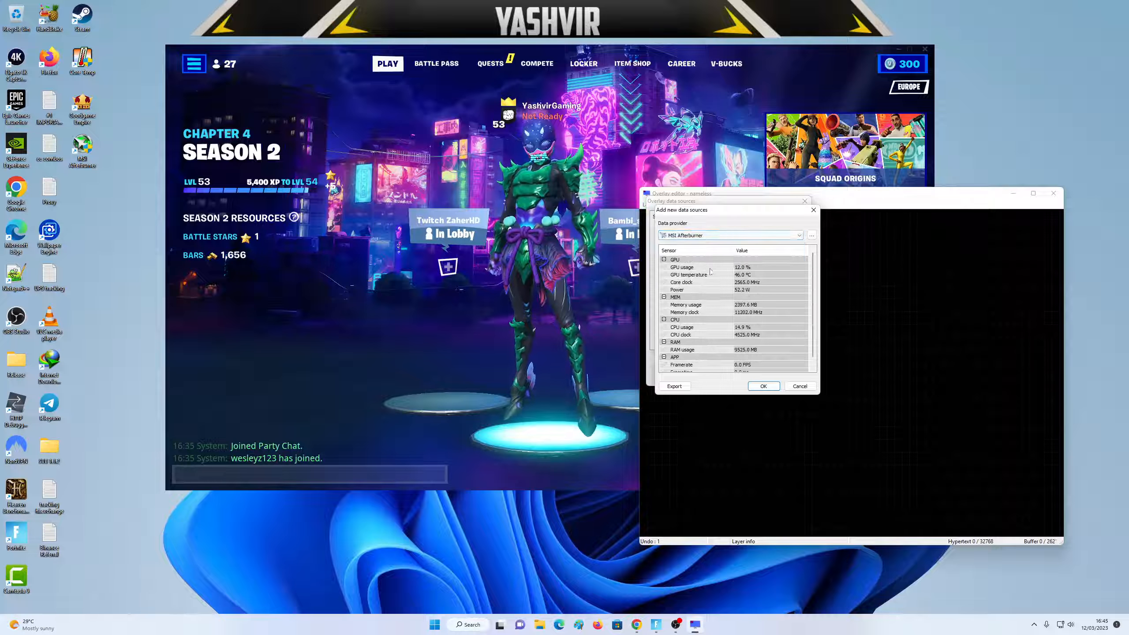
- Add all MSI Afterburner sensors, from GPU usage through Frametime, as overlay data sources and confirm
click(664, 267)
click(663, 275)
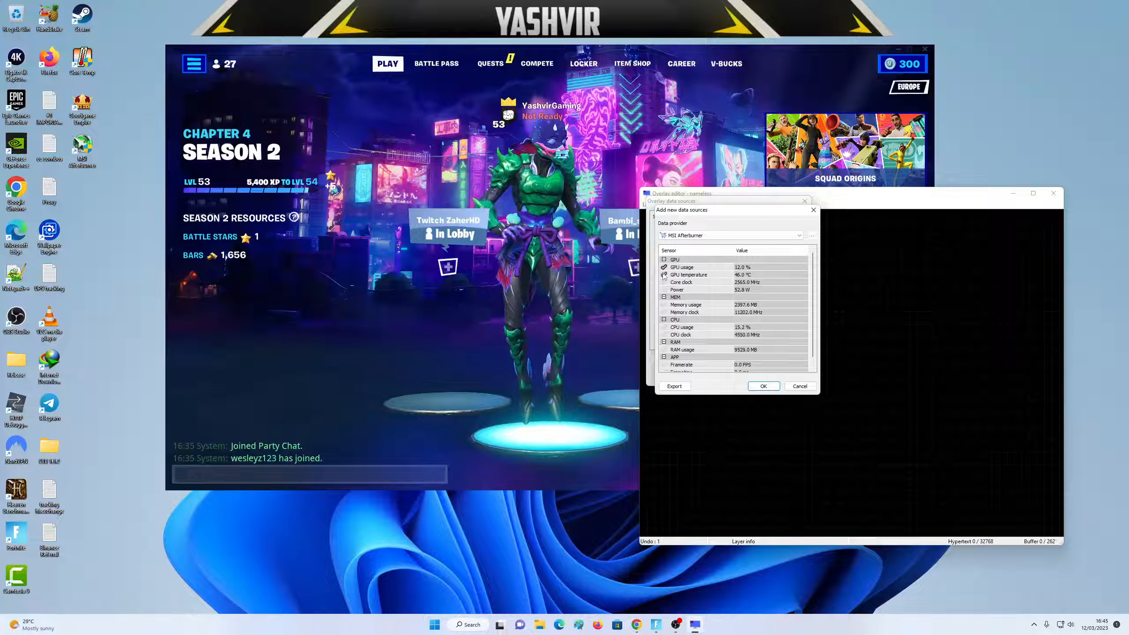
click(663, 282)
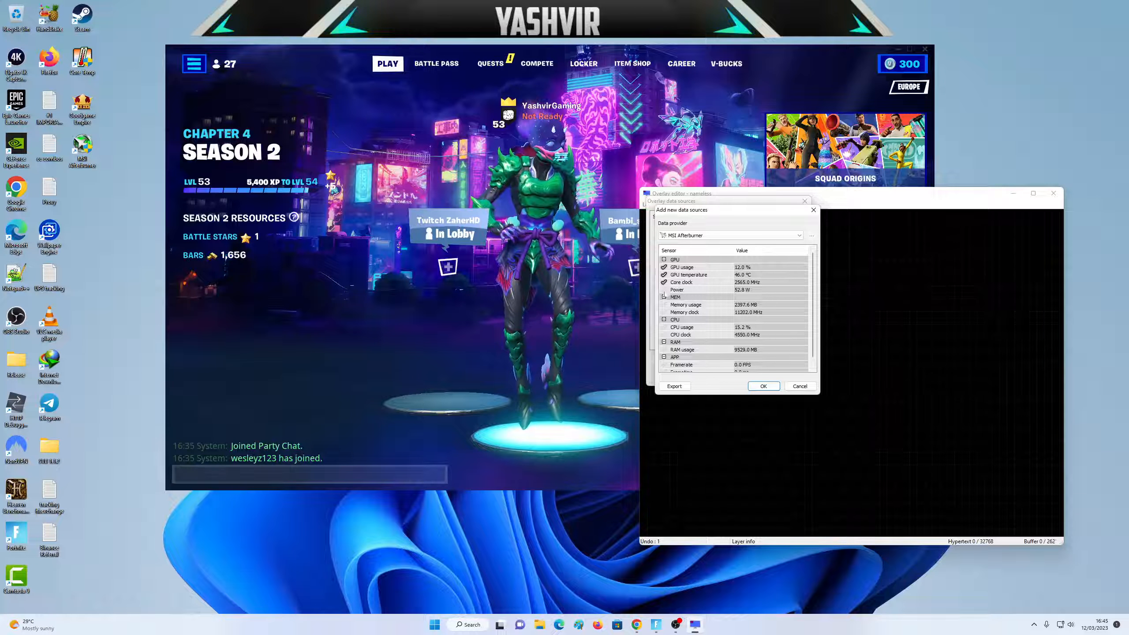
scroll(665, 313, down, 1)
click(664, 319)
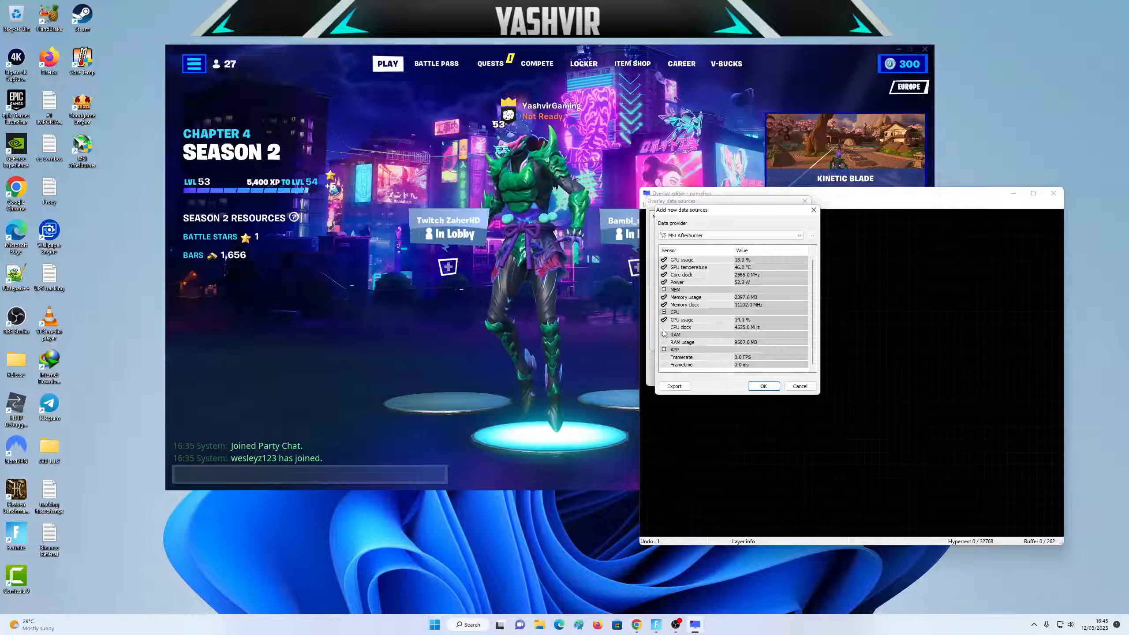
click(664, 328)
click(664, 365)
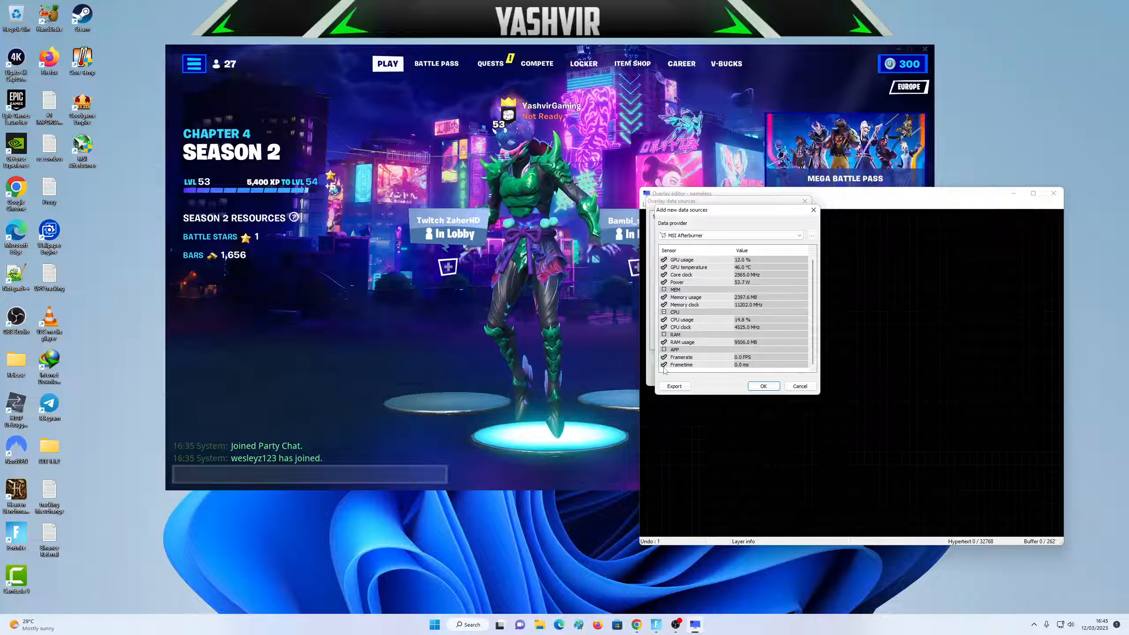
scroll(728, 328, up, 1)
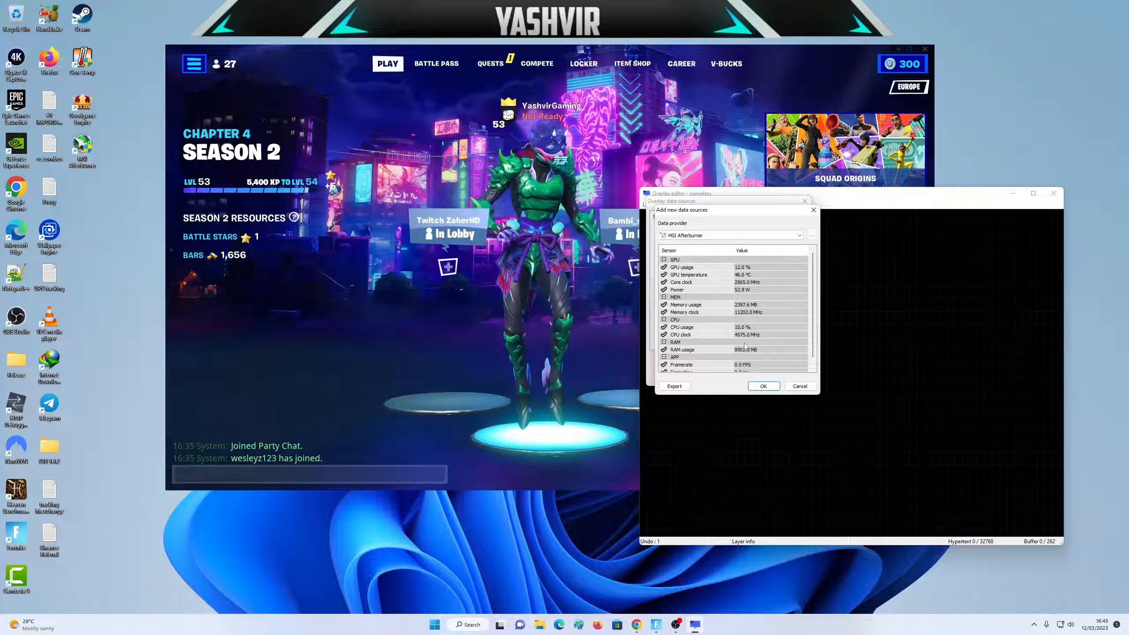
scroll(733, 352, down, 1)
click(764, 386)
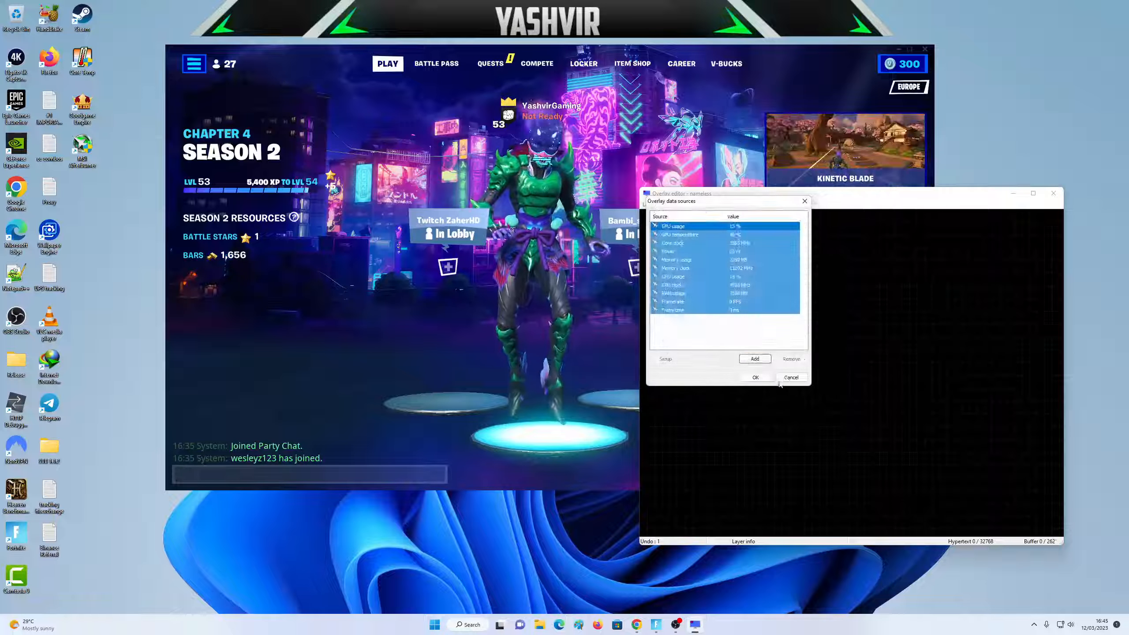
click(757, 376)
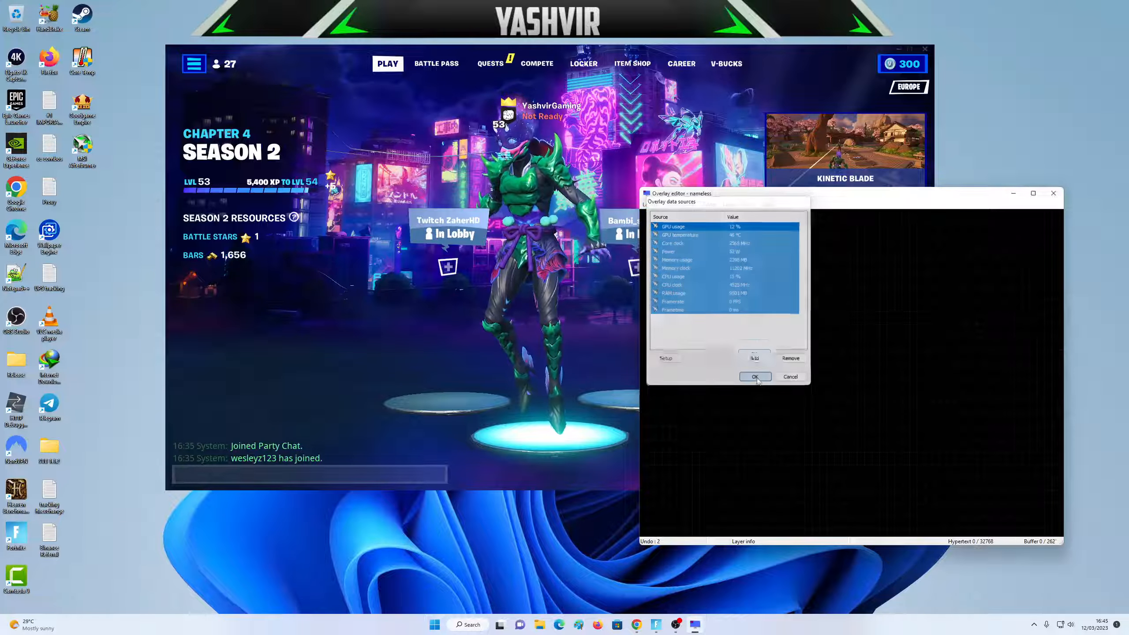
- Add a text layer to the overlay and place it at about position (-4, -4)
click(729, 204)
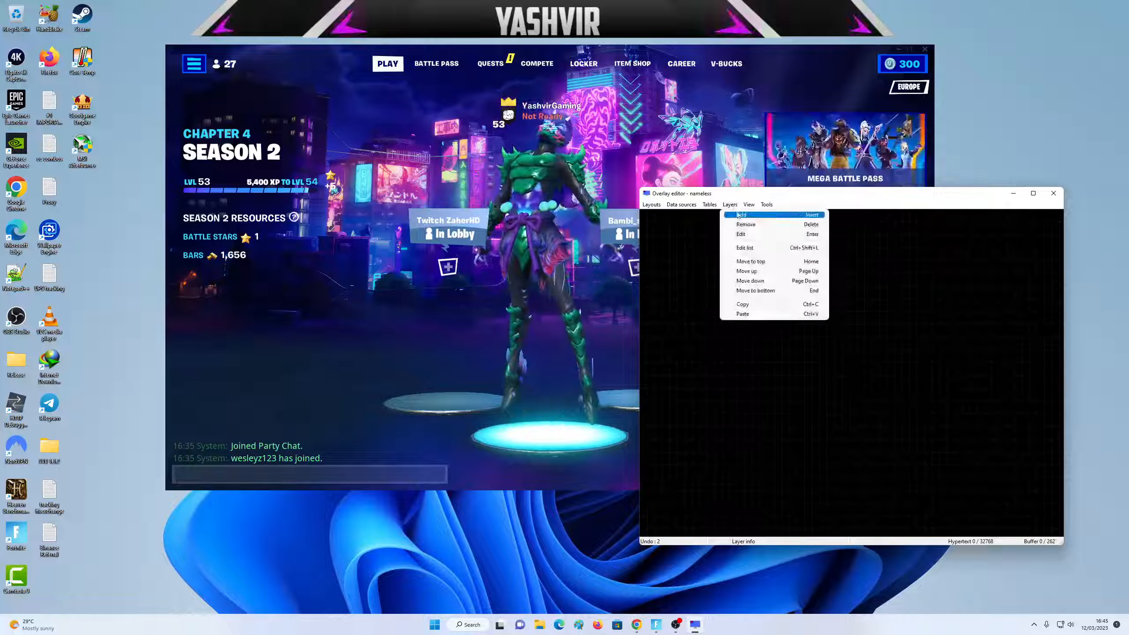
click(740, 218)
drag(713, 251, 740, 295)
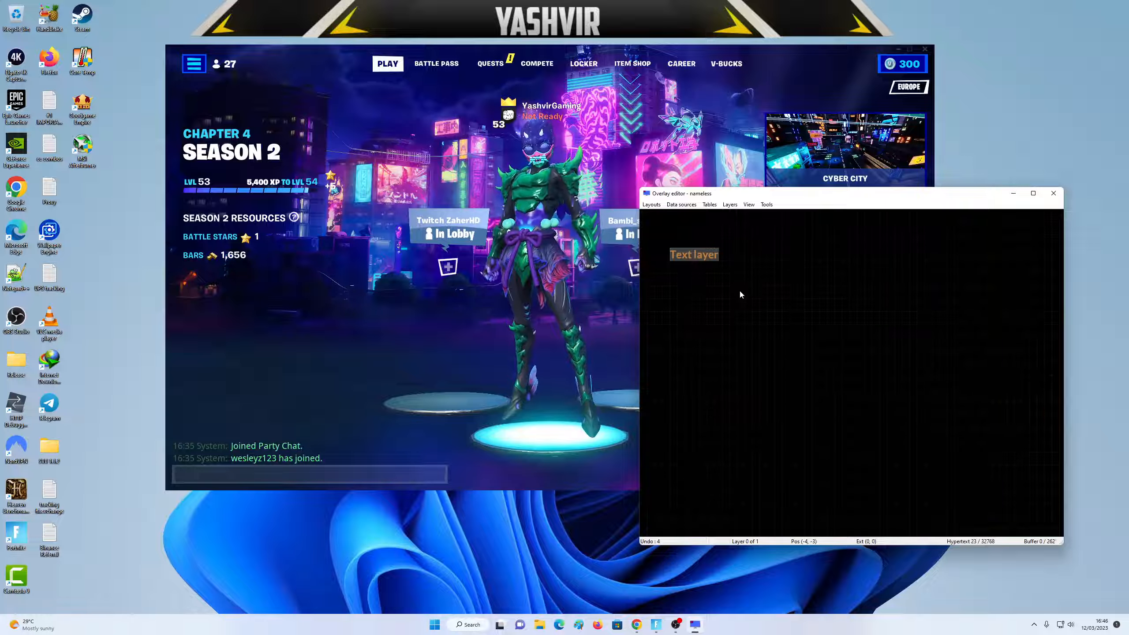
scroll(741, 294, up, 3)
scroll(776, 335, up, 2)
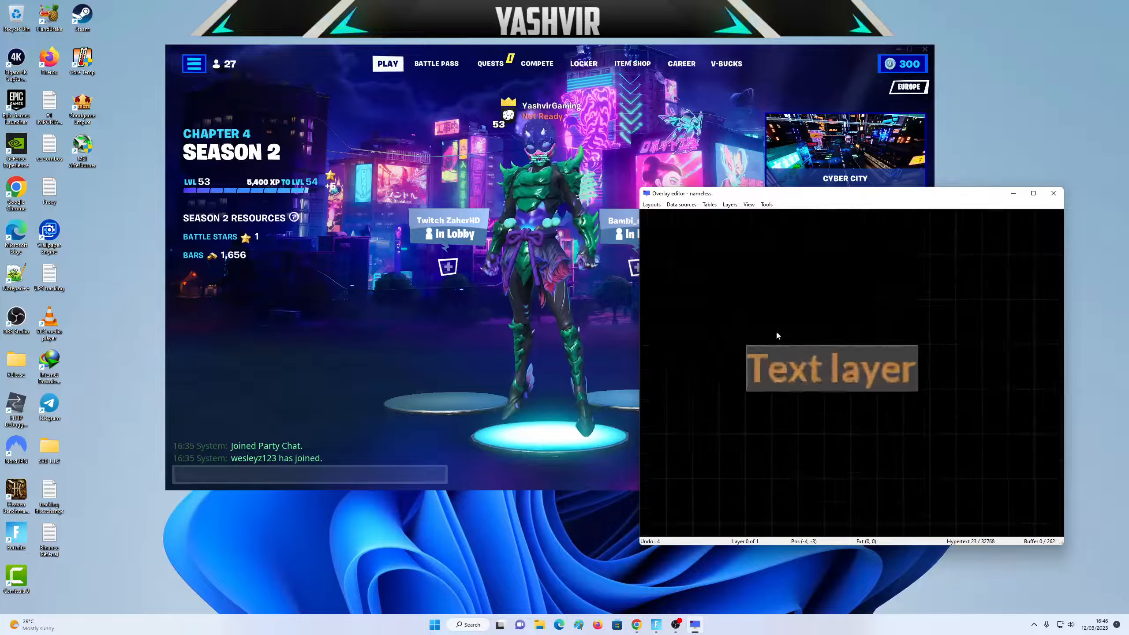
scroll(777, 331, down, 3)
scroll(776, 331, up, 3)
scroll(777, 330, down, 3)
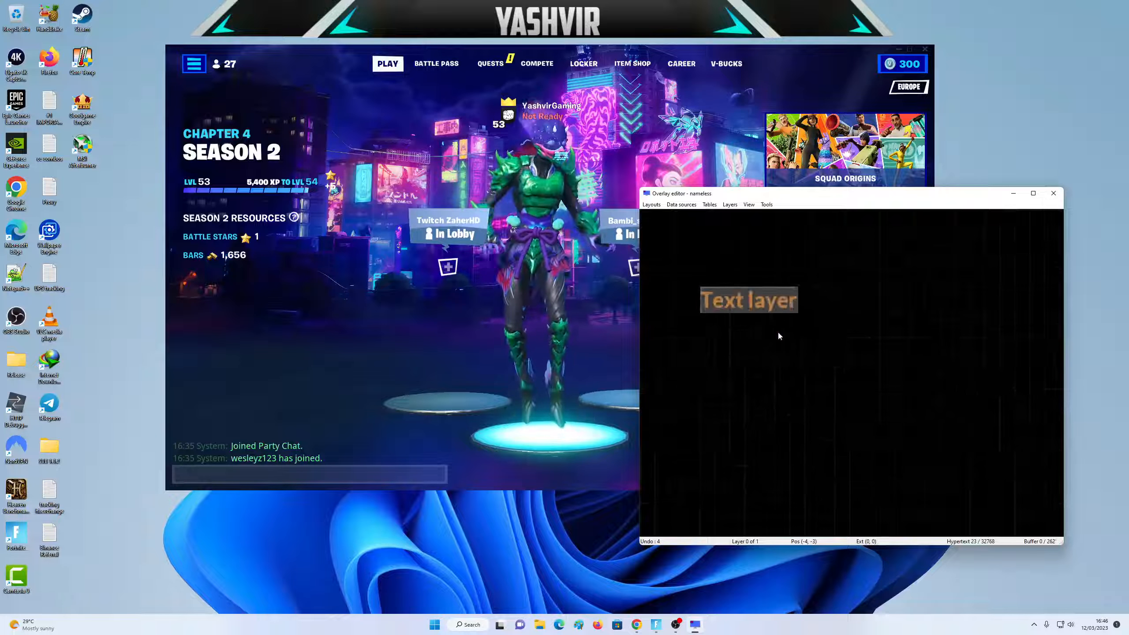
drag(753, 304, 740, 305)
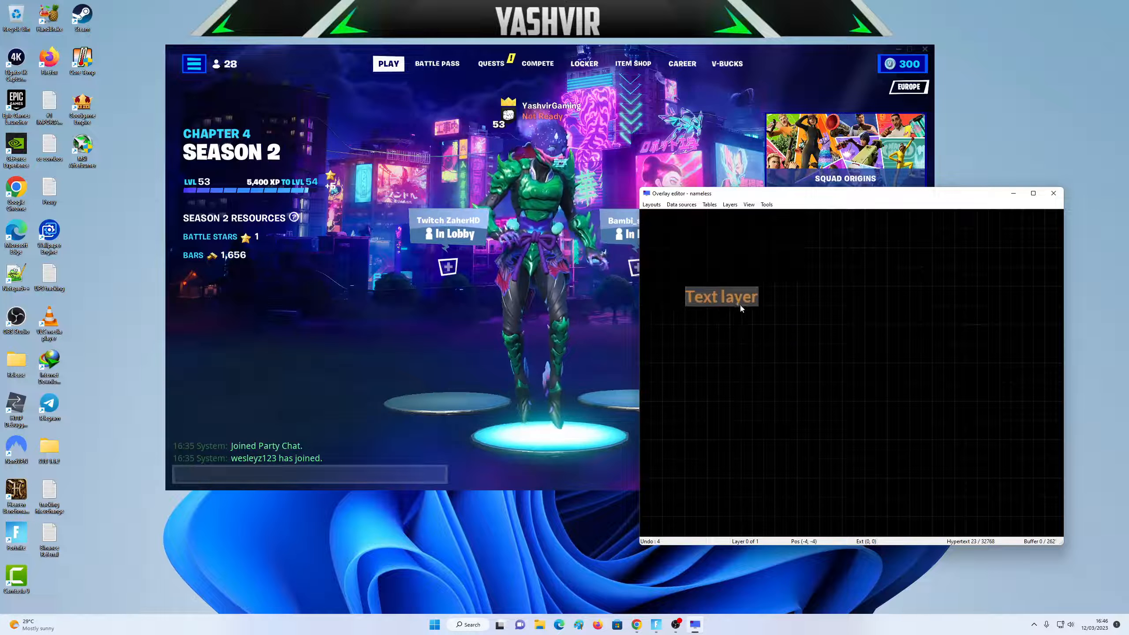
- Copy the text layer and paste nine duplicates of it into the layout
click(728, 204)
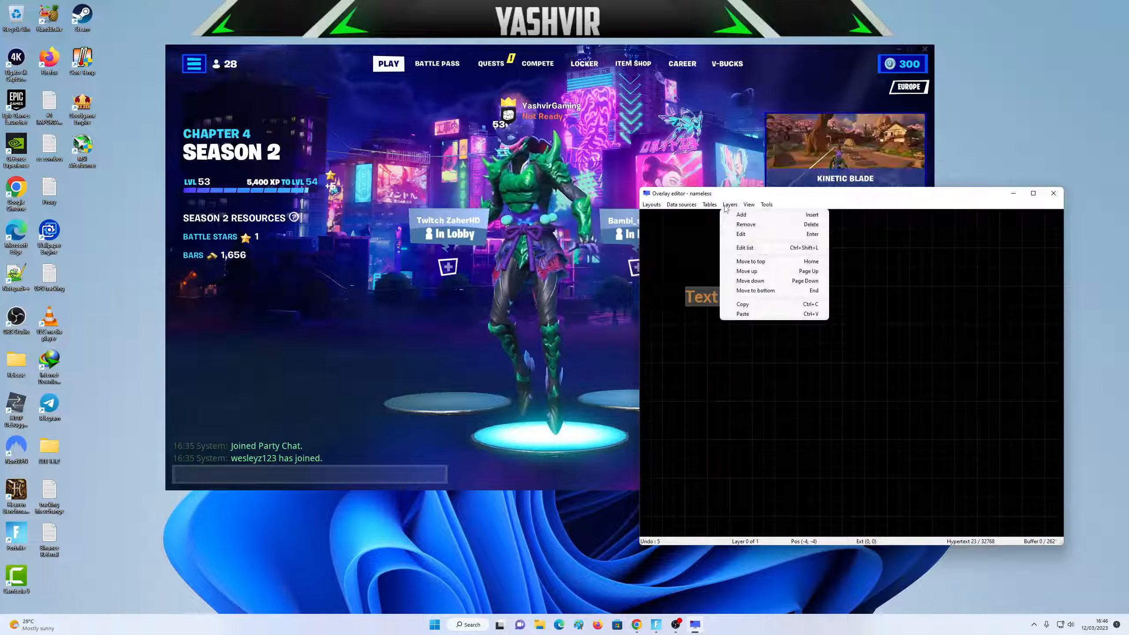
click(754, 305)
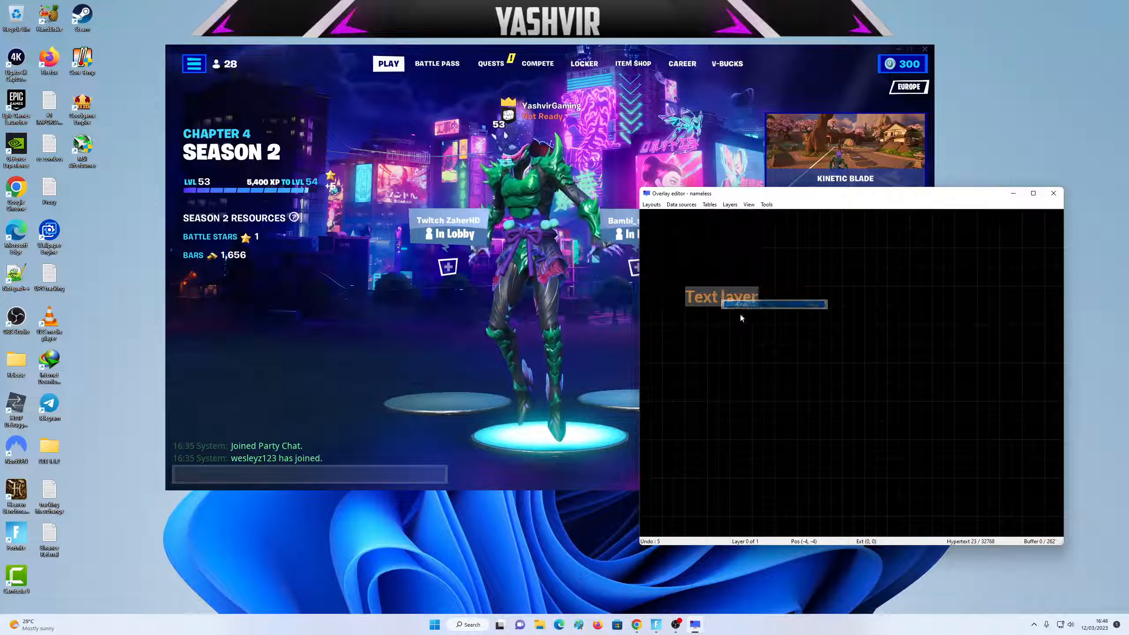
click(730, 205)
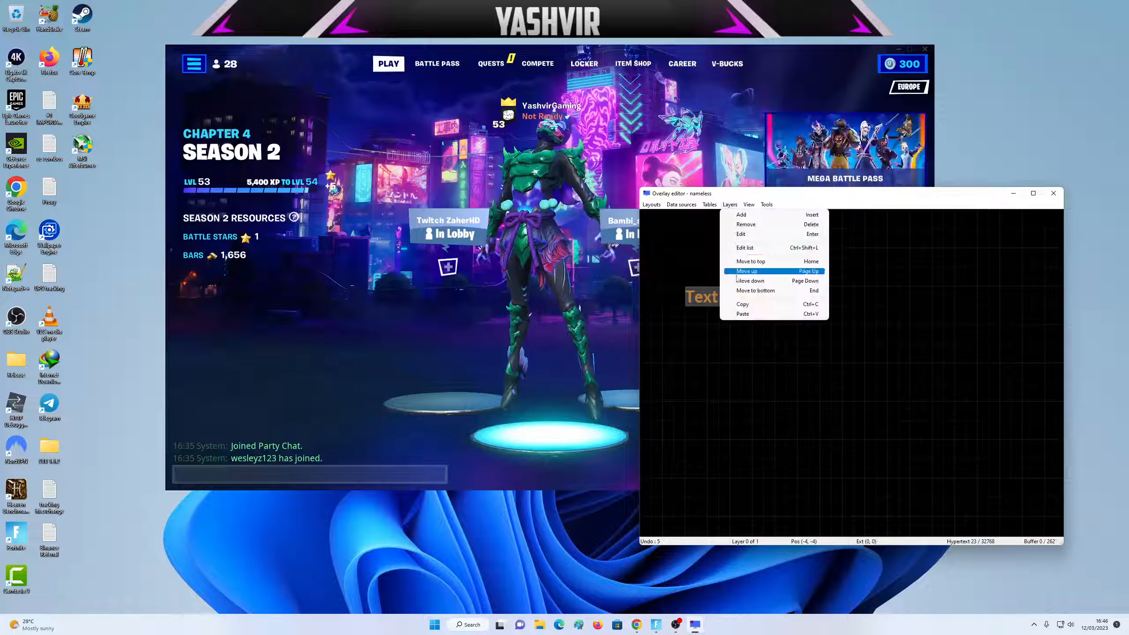
click(744, 294)
click(730, 205)
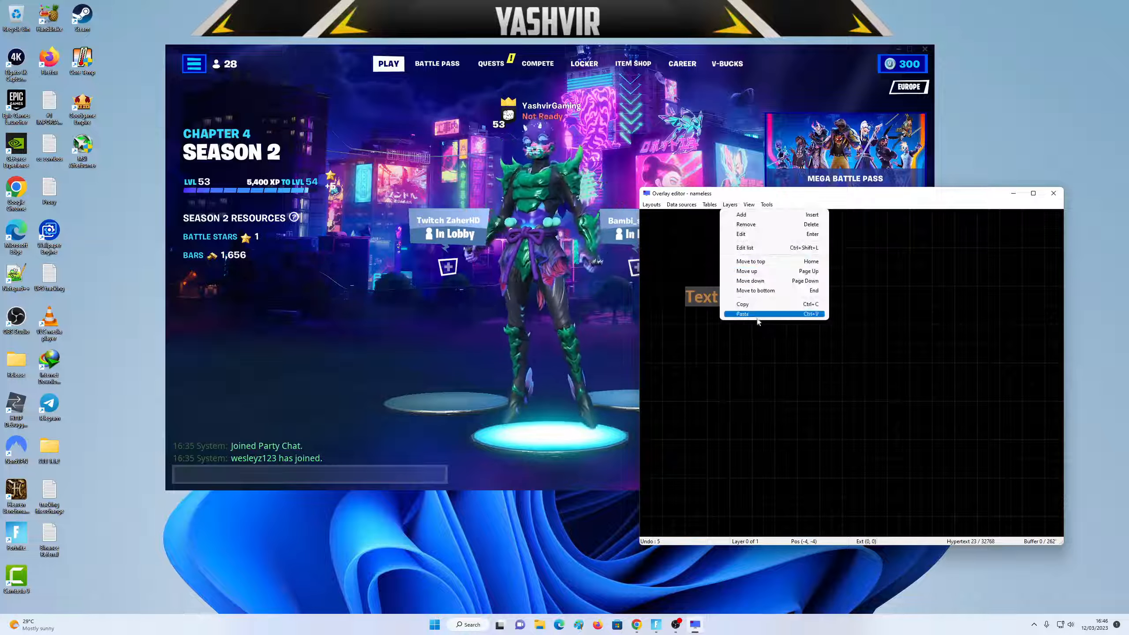
click(739, 318)
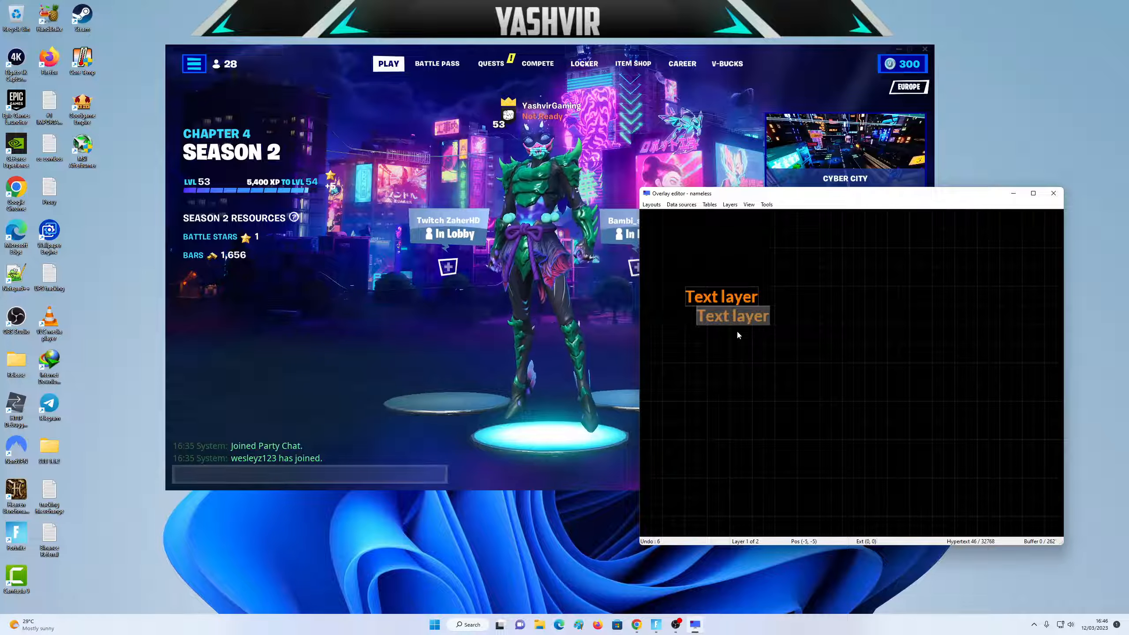
key(ctrl+v)
key(ctrl+v)
key(ctrl+v)
key(ctrl+v)
key(ctrl+v)
key(ctrl+v)
key(ctrl+v)
key(ctrl+v)
- Move the first text layer to about position (-1, -3) and set its hypertext to RTX 4080
drag(719, 299, 685, 284)
double_click(685, 286)
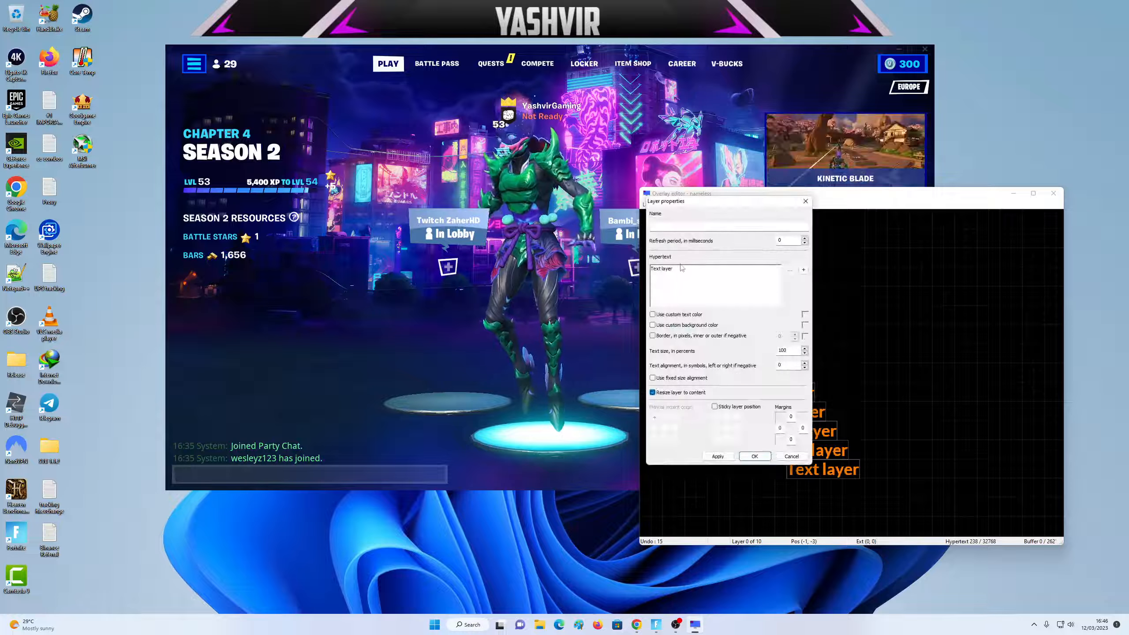
key(ctrl+a)
text(RTX )
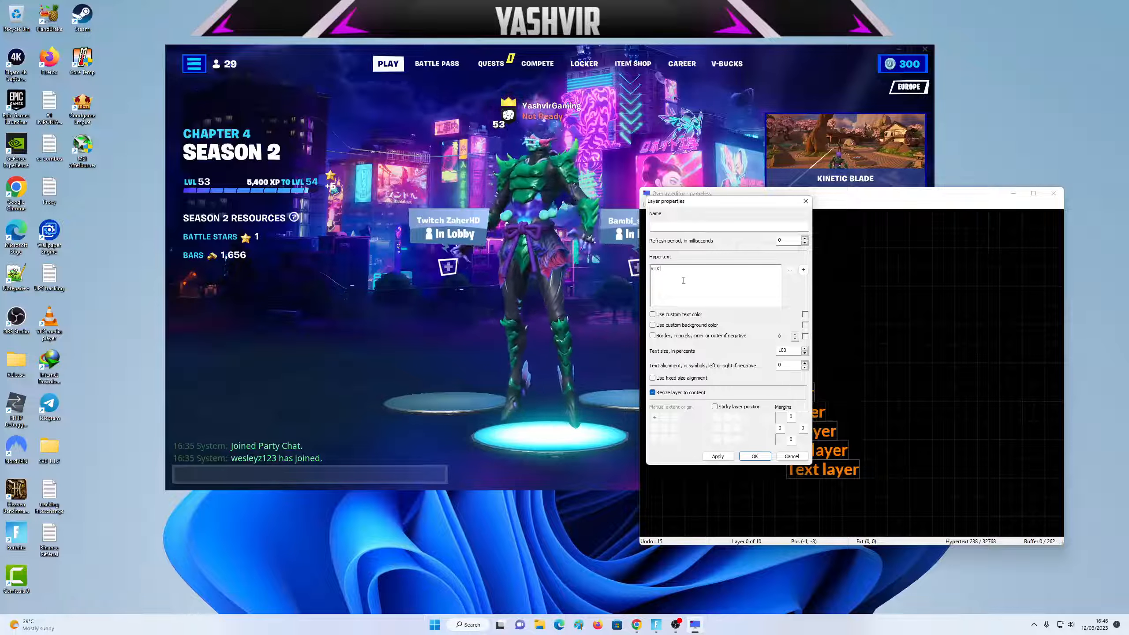
text(4080)
click(754, 456)
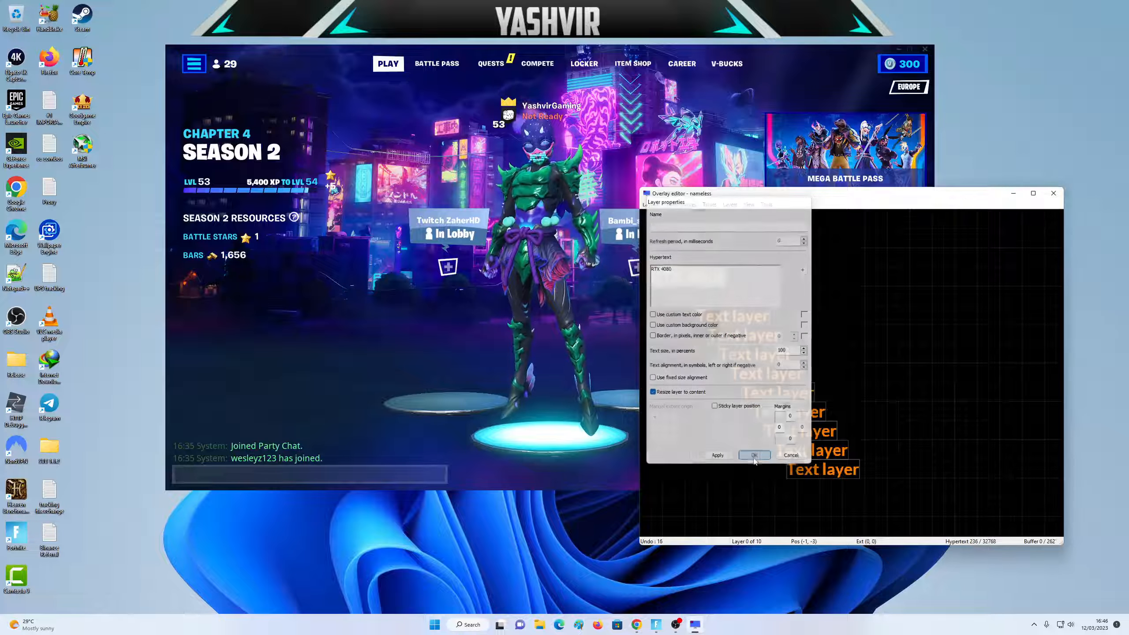
- Move the second text layer beside RTX 4080 at about (-11, -3) and replace its hypertext with the current value macro of GPU usage
drag(734, 323, 802, 289)
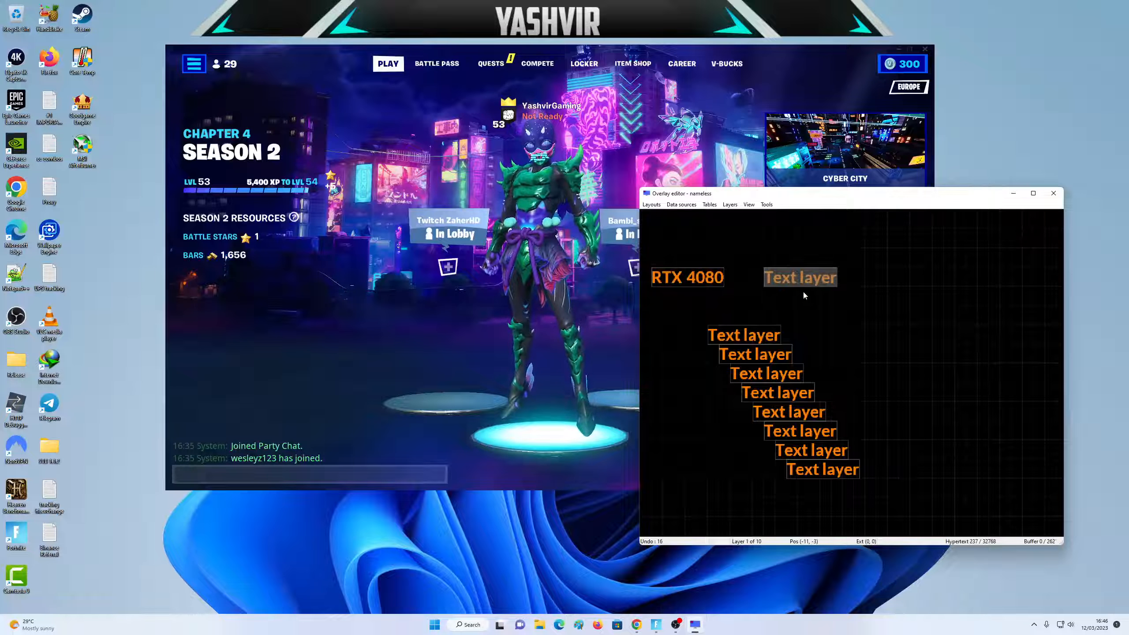
double_click(800, 287)
key(ctrl+a)
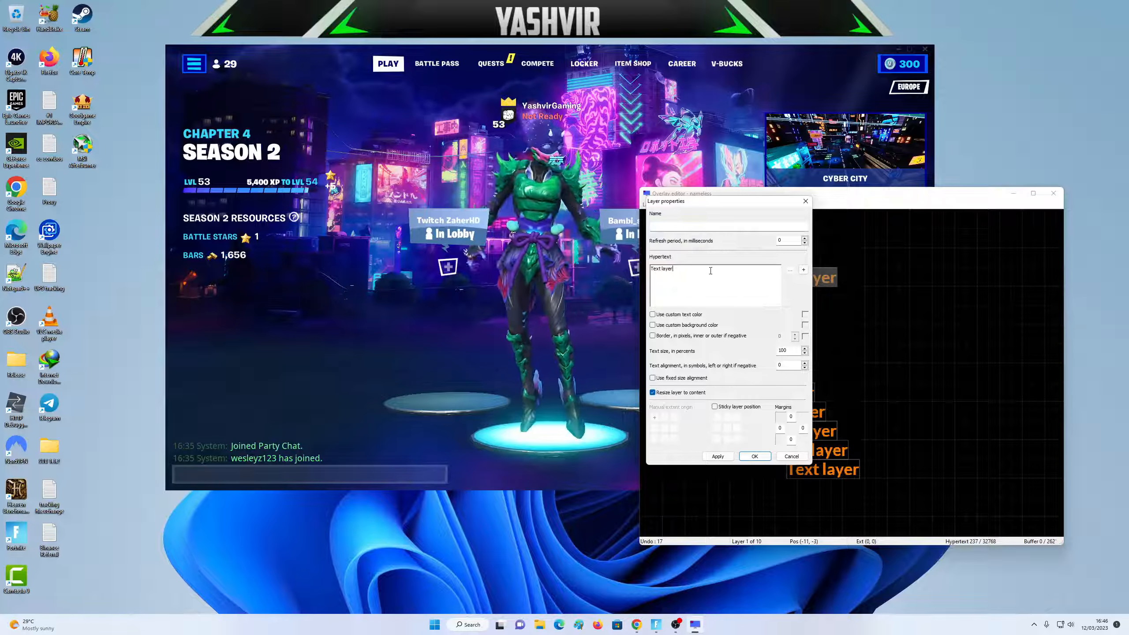
click(803, 270)
click(756, 235)
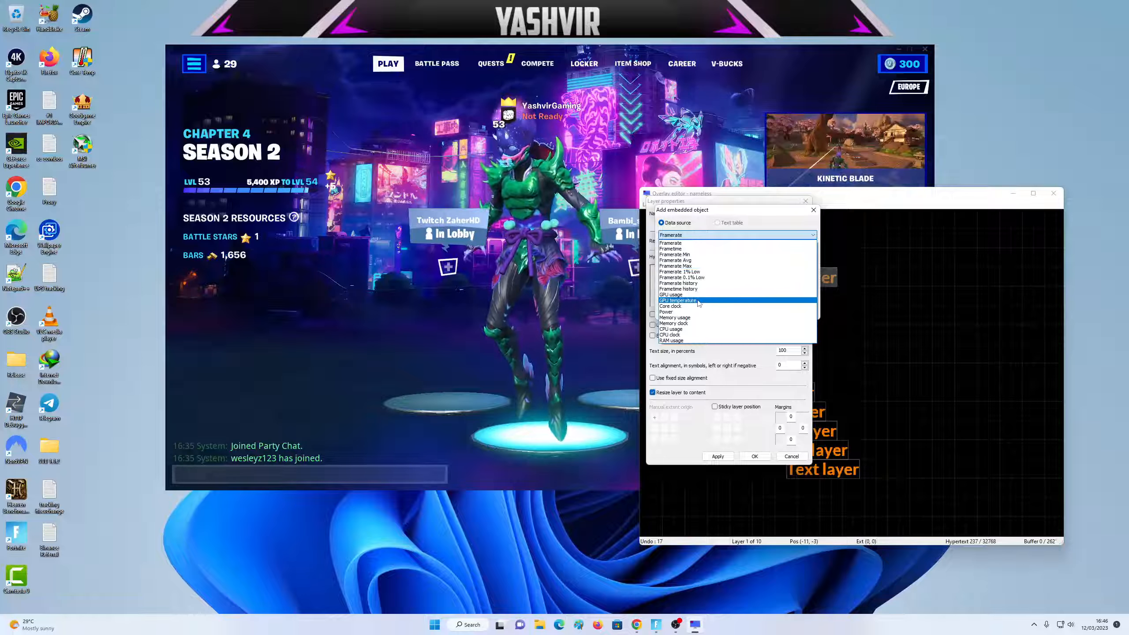
click(699, 304)
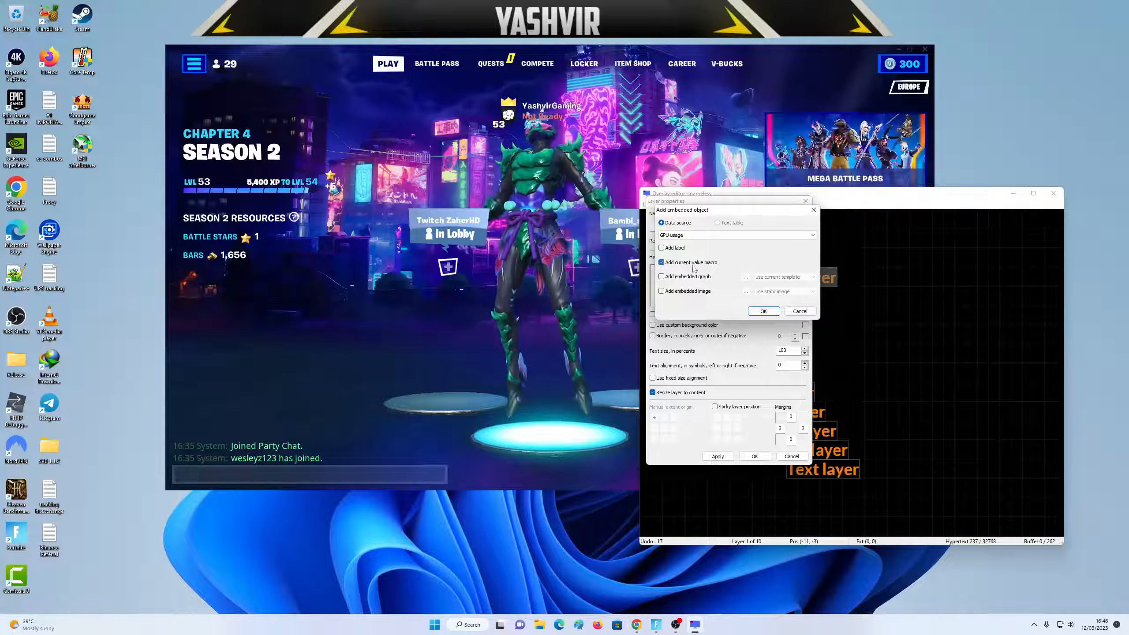
click(684, 263)
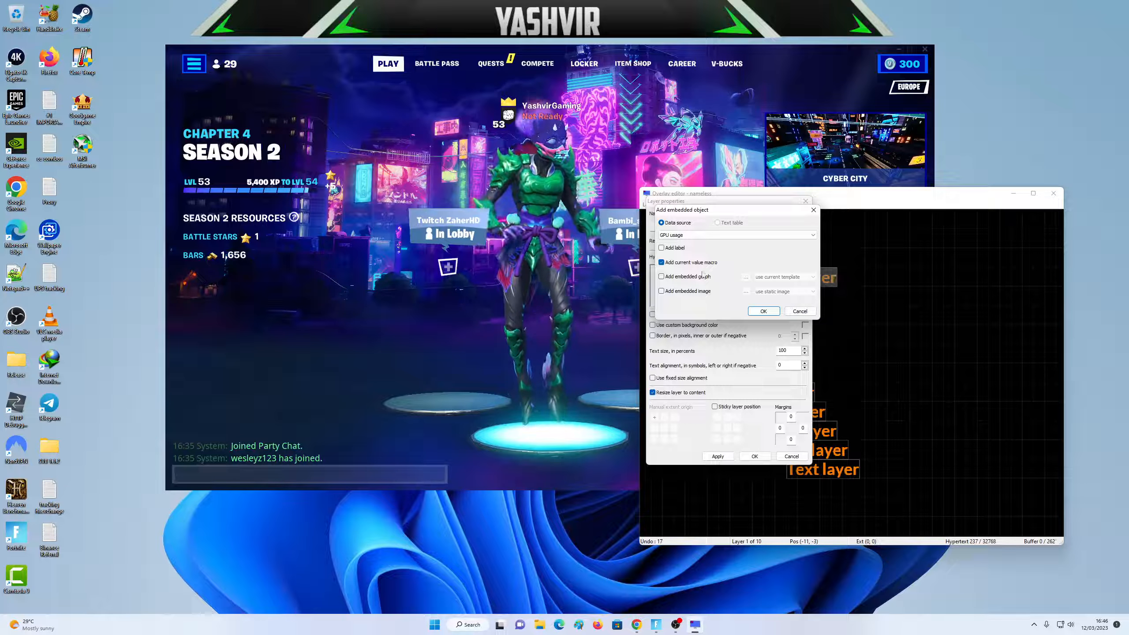
click(763, 310)
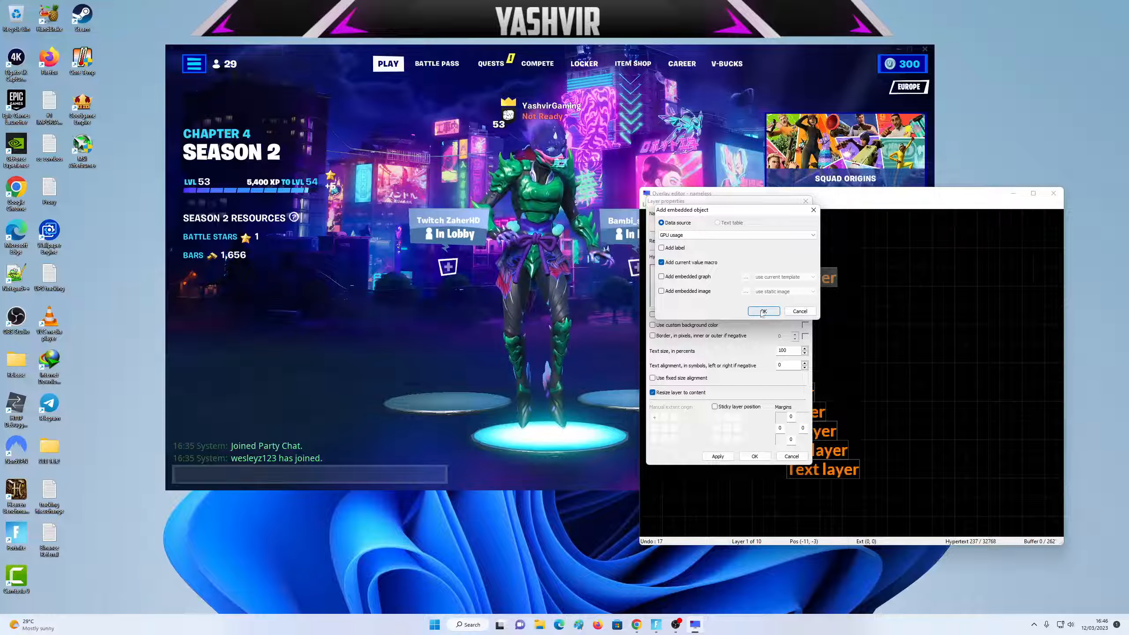
click(754, 456)
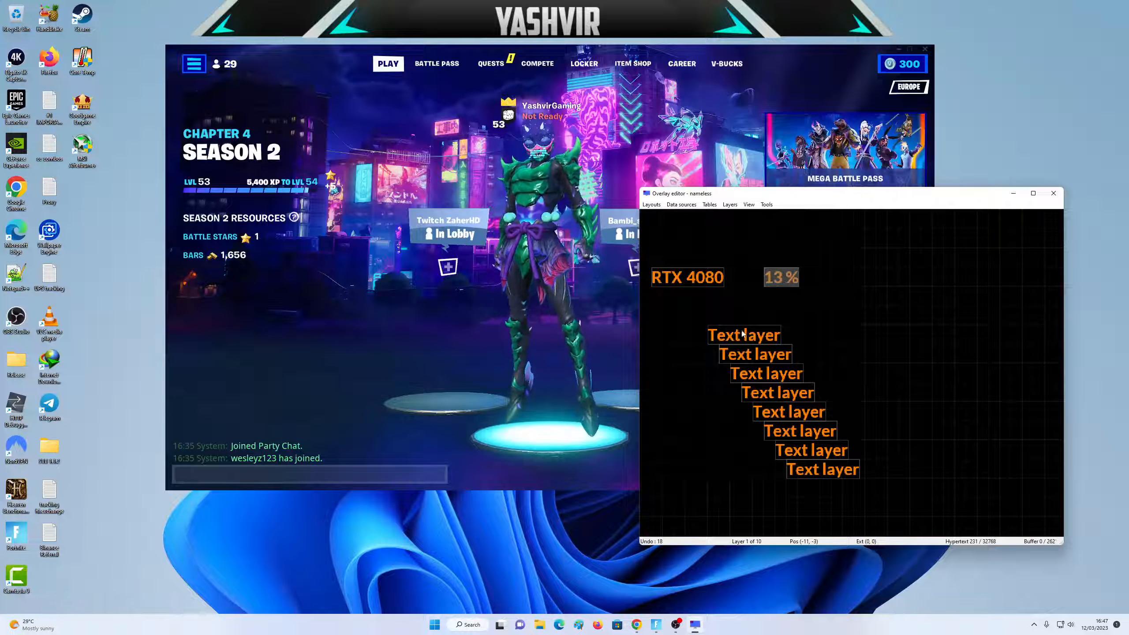
- Move the next text layer below RTX 4080 to about position (-1, -4) and set its hypertext to GPU Temp
drag(739, 338, 682, 300)
double_click(682, 300)
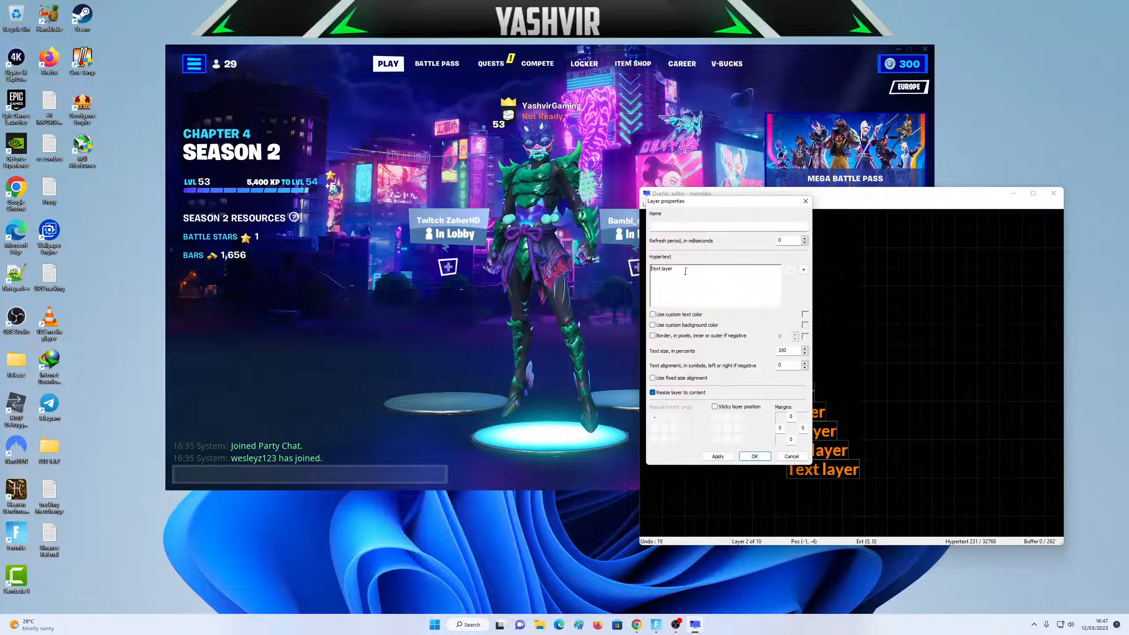
- Duplicate the GPU usage value beside GPU Temp at about (-11, -4) and replace its hypertext with the current value macro of GPU temperature
text(%GPU Usage% %)
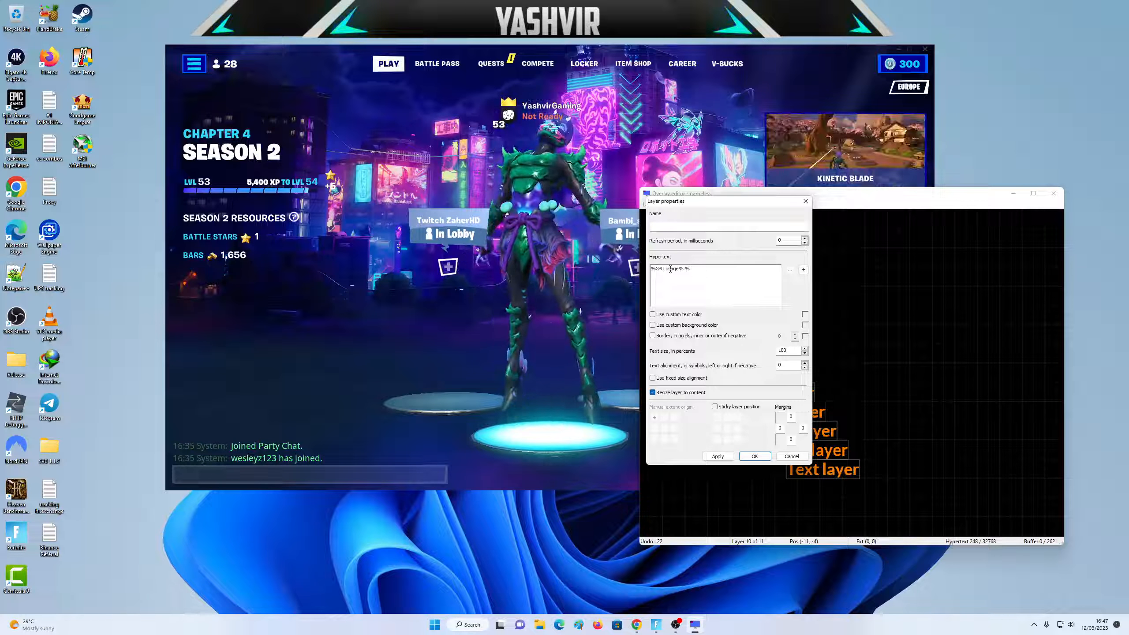
drag(667, 270, 680, 270)
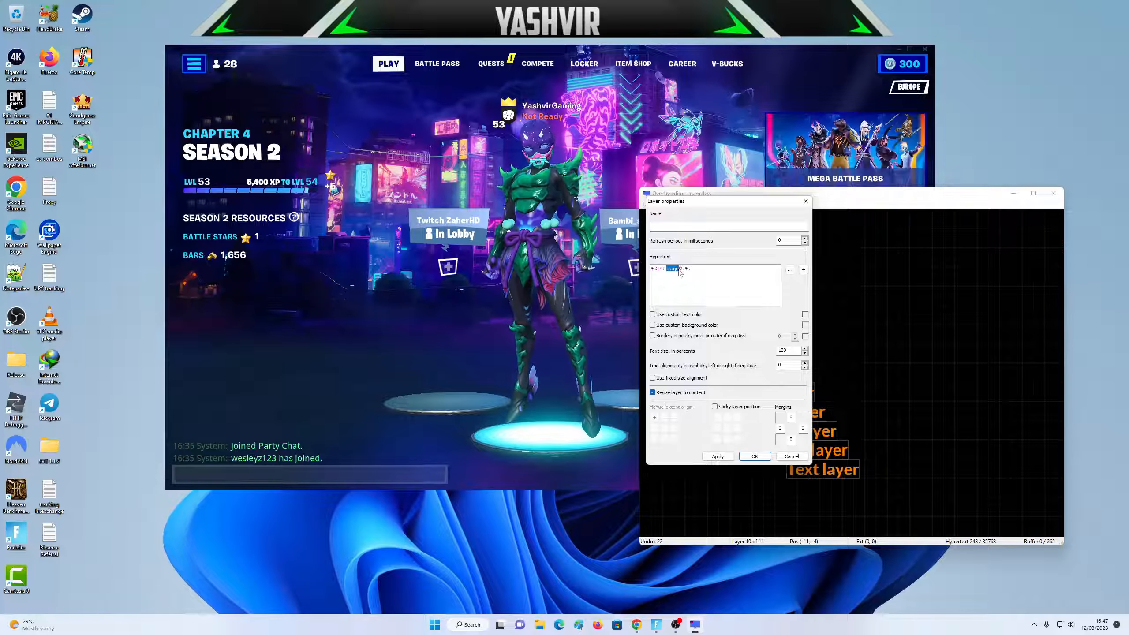
text(temperatur)
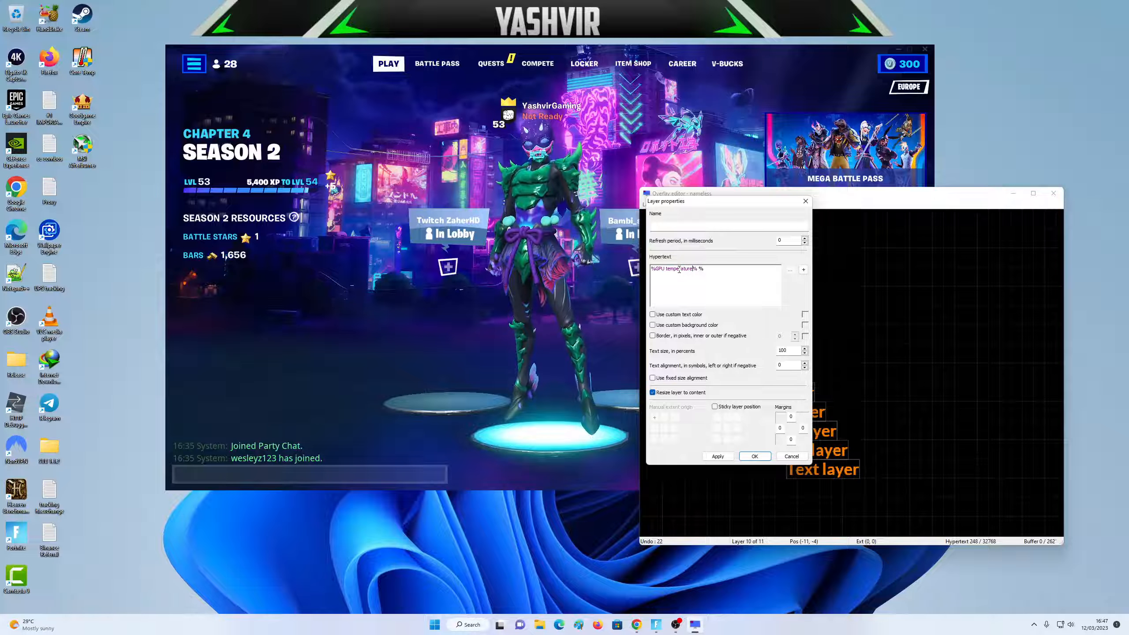
key(Return)
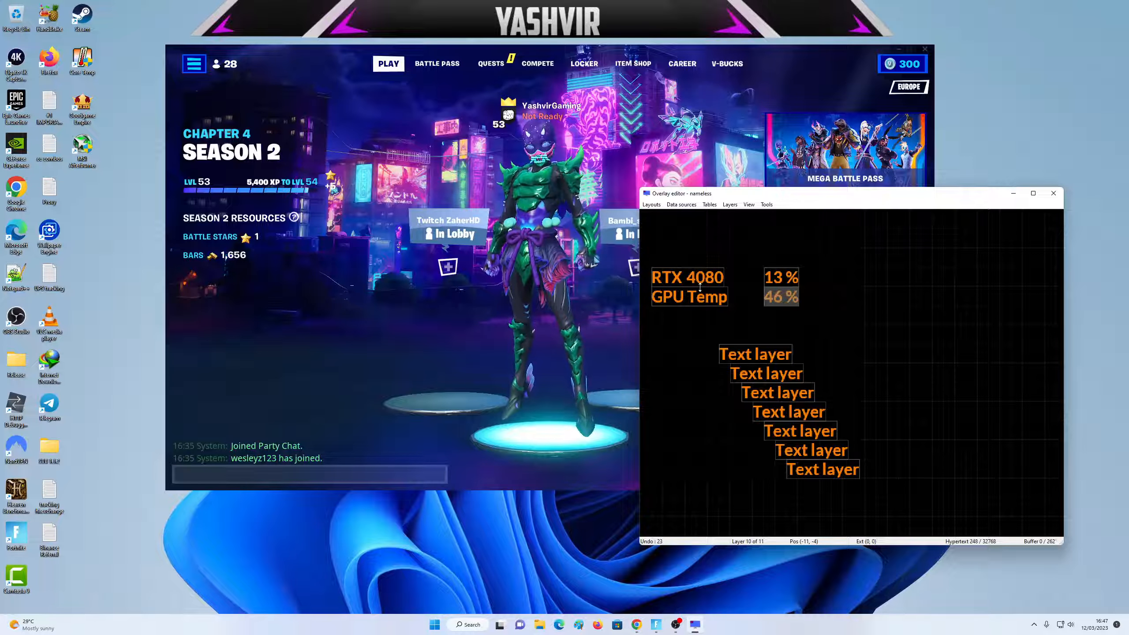
double_click(778, 298)
click(801, 270)
click(729, 234)
click(693, 301)
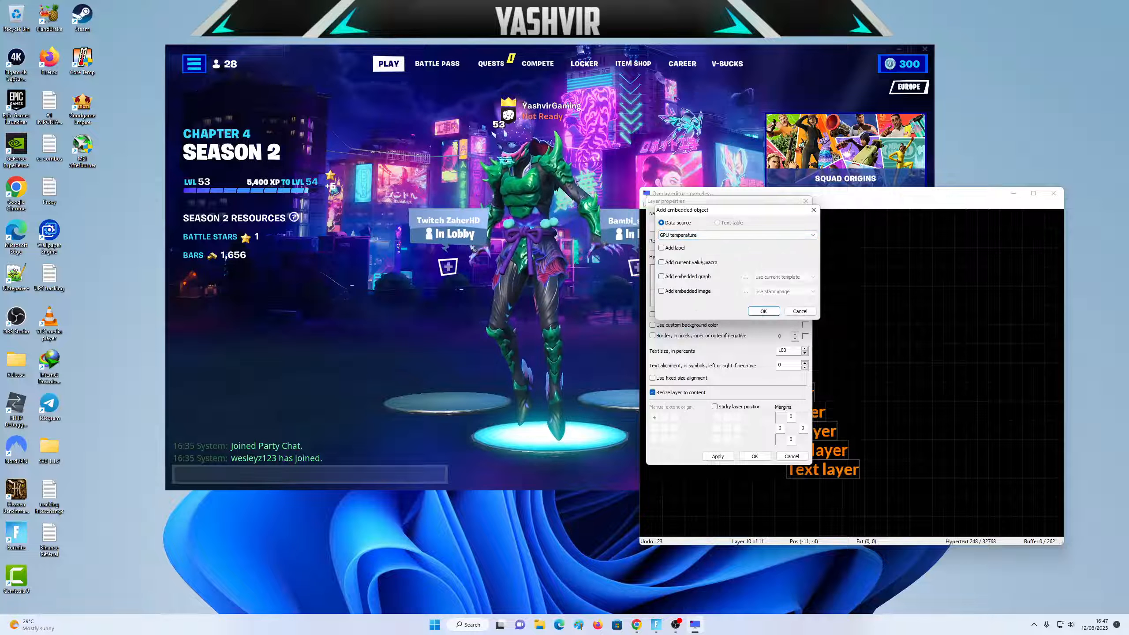
click(689, 265)
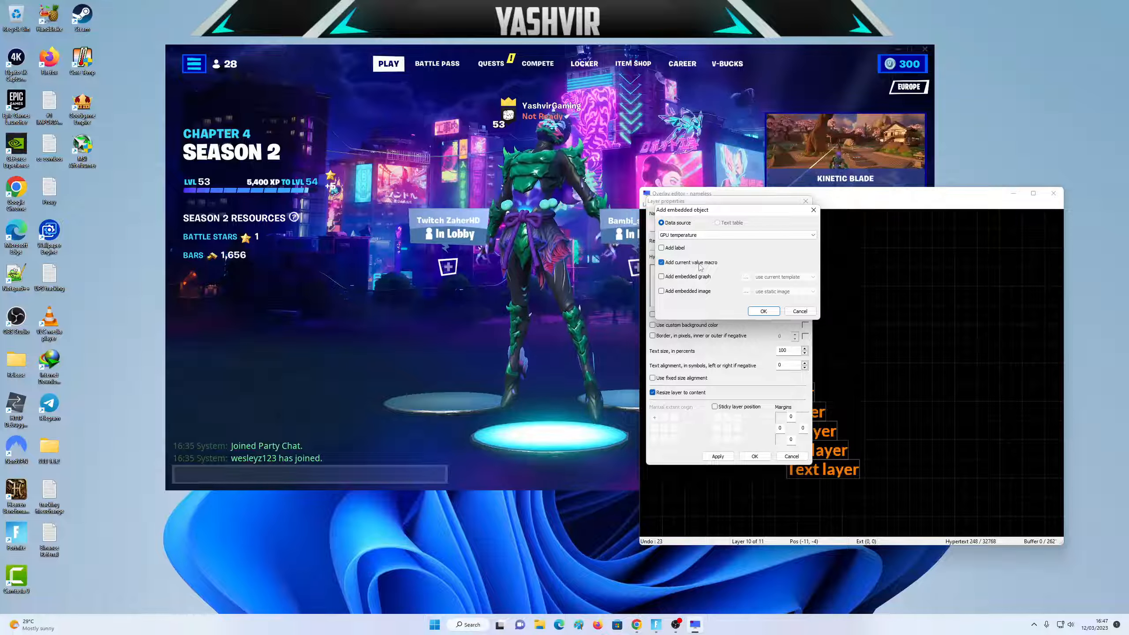
click(763, 311)
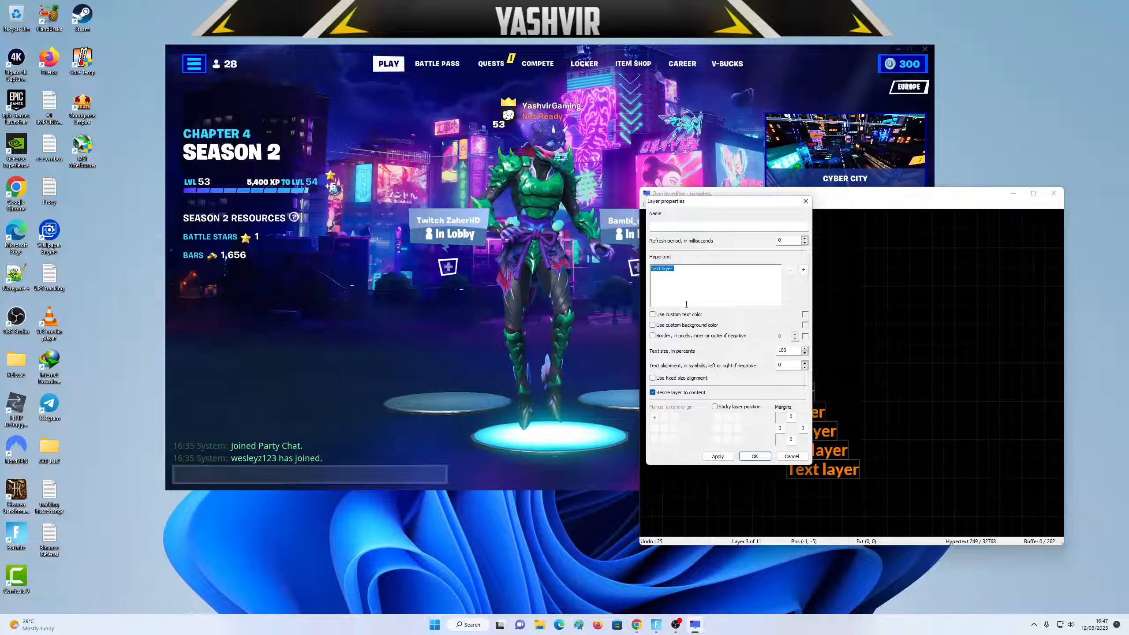
- Set the hypertext of the text layer below GPU Temp to GPU Clock and move the next spare text layer aside
text(GPU Clock)
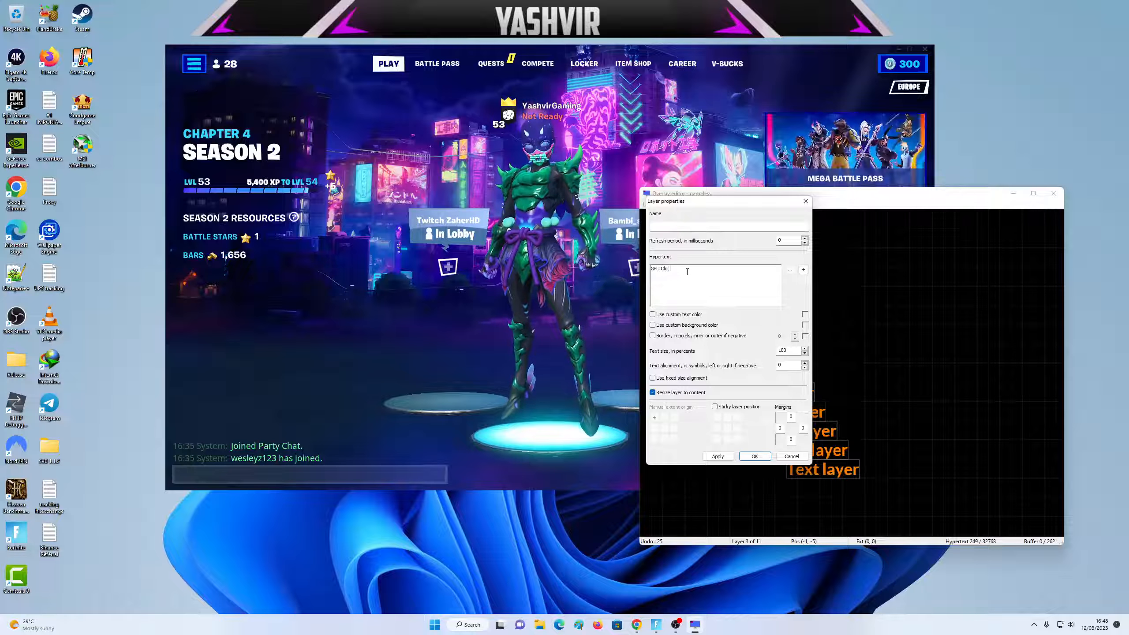
click(755, 456)
drag(766, 372, 913, 392)
- Duplicate the GPU temperature value beside GPU Clock at about (-11, -5) and replace its hypertext with the current value macro of Core clock
click(779, 299)
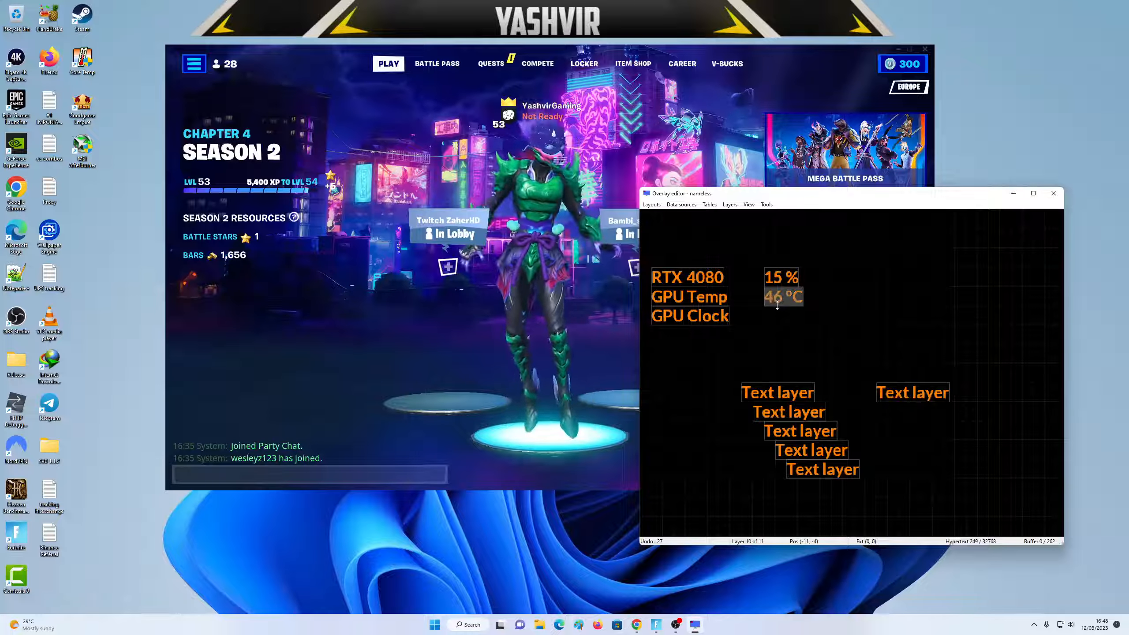
key(ctrl+d)
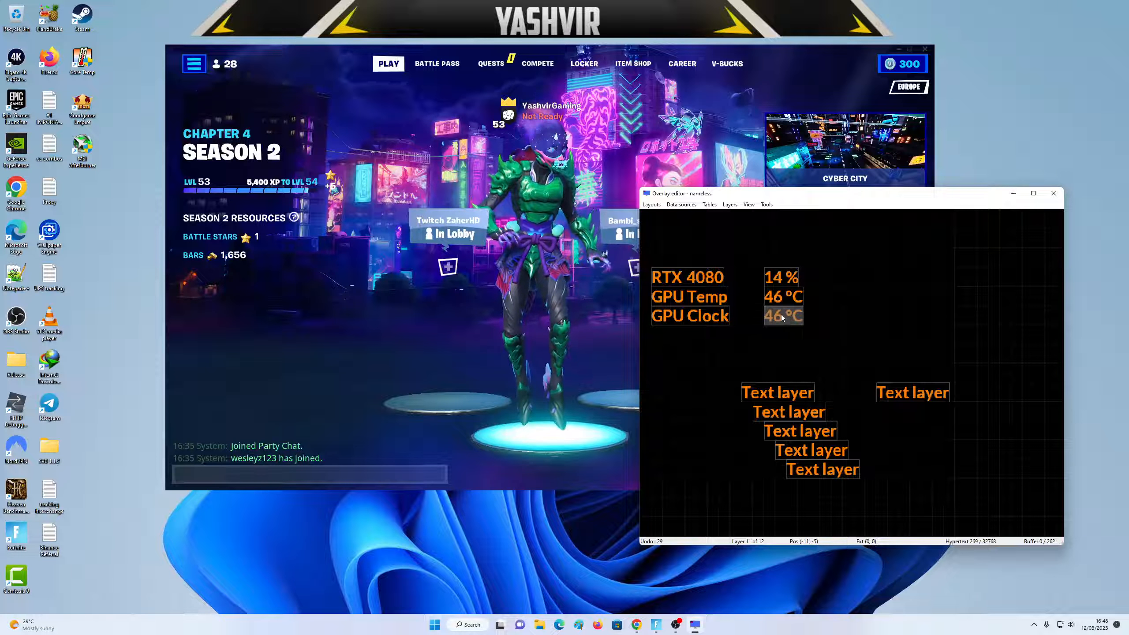
double_click(781, 314)
key(ctrl+a)
key(BackSpace)
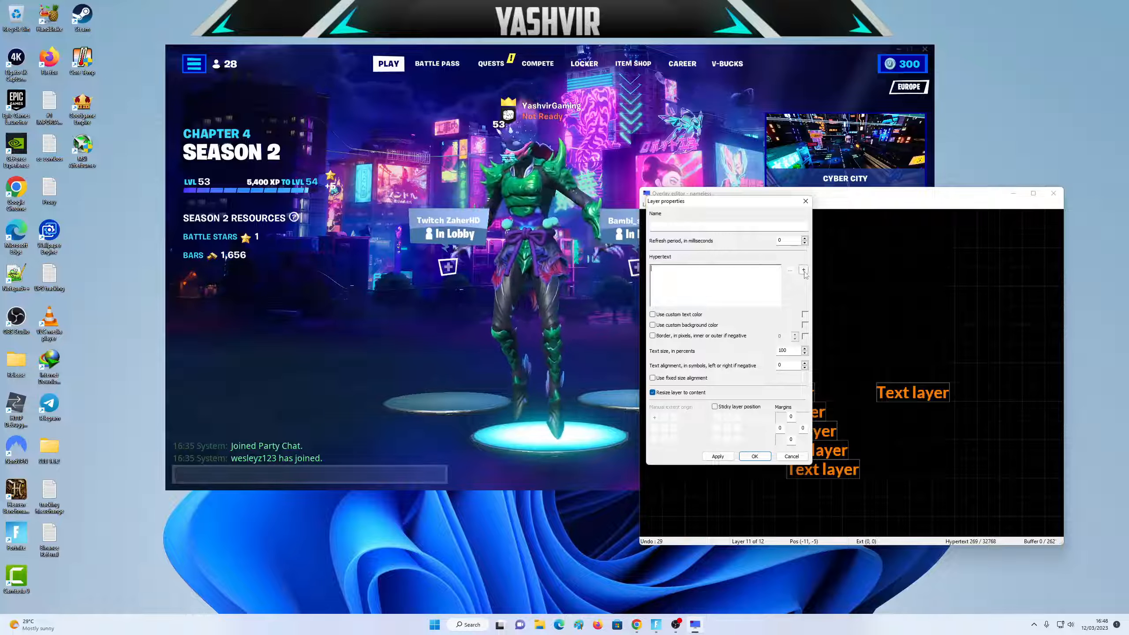
click(804, 270)
click(696, 235)
click(670, 306)
click(763, 311)
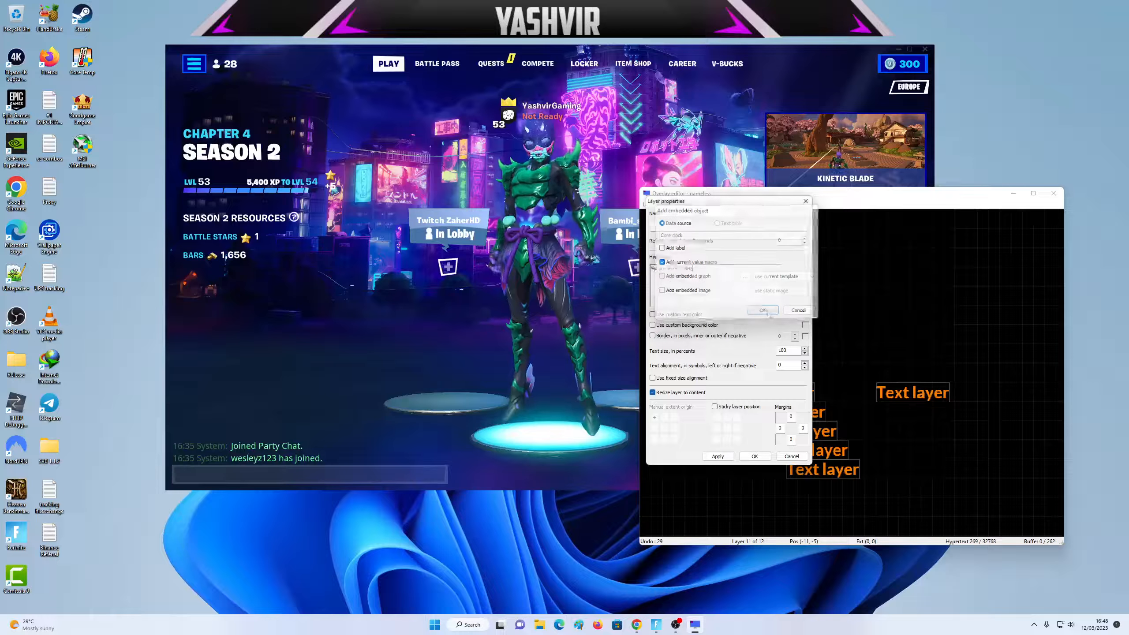
click(754, 456)
- Move the spare text layer below GPU Clock to about position (-1, -6) and set its hypertext to GPU Power
drag(882, 391, 657, 333)
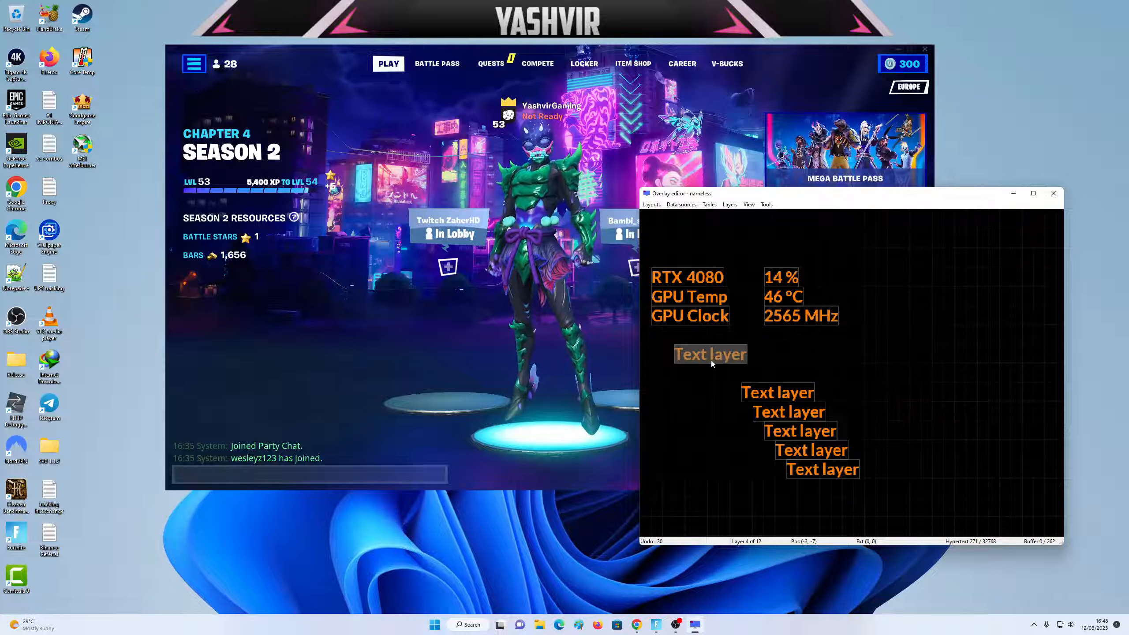
double_click(688, 341)
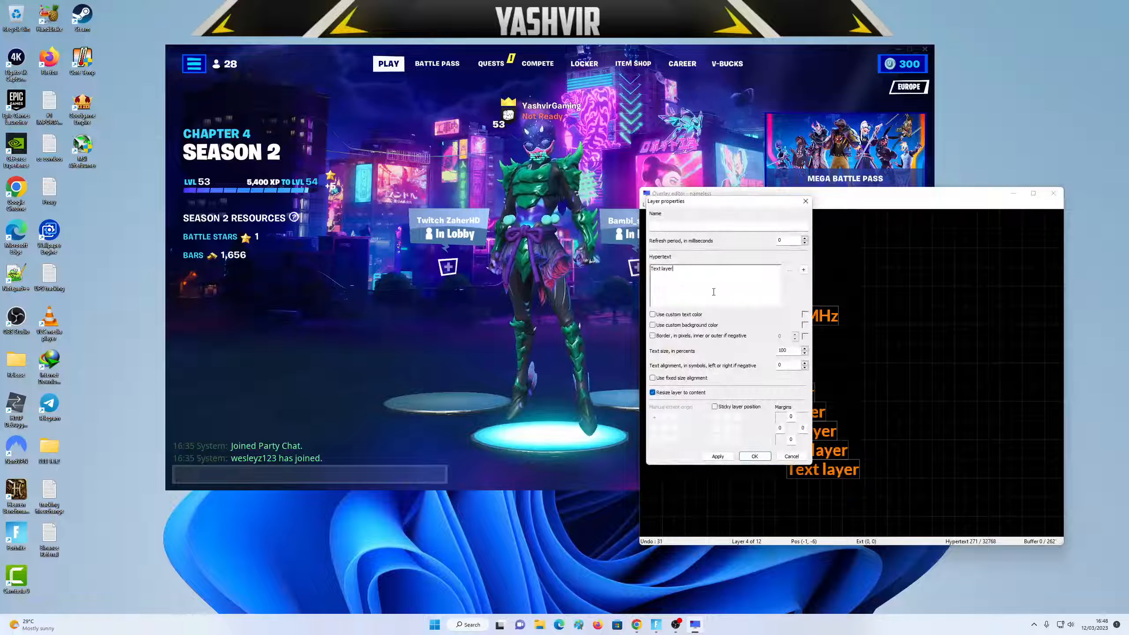
text(GPU Power)
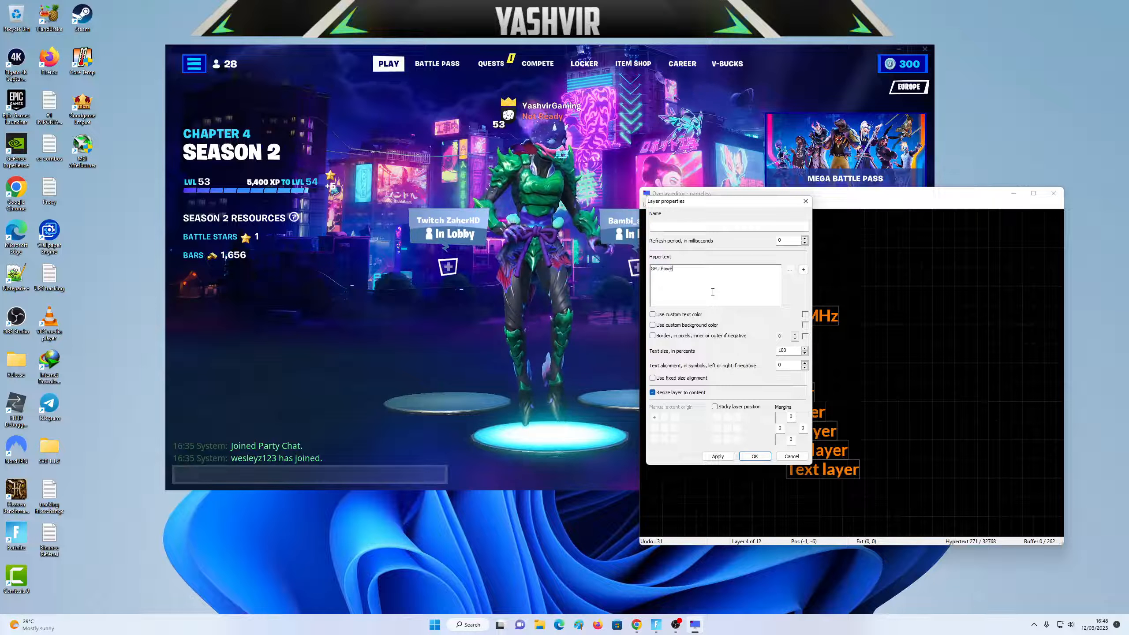
key(Return)
- Copy the core clock value beside GPU Power at about (-11, -6) and make the copy show the current Power value
click(796, 316)
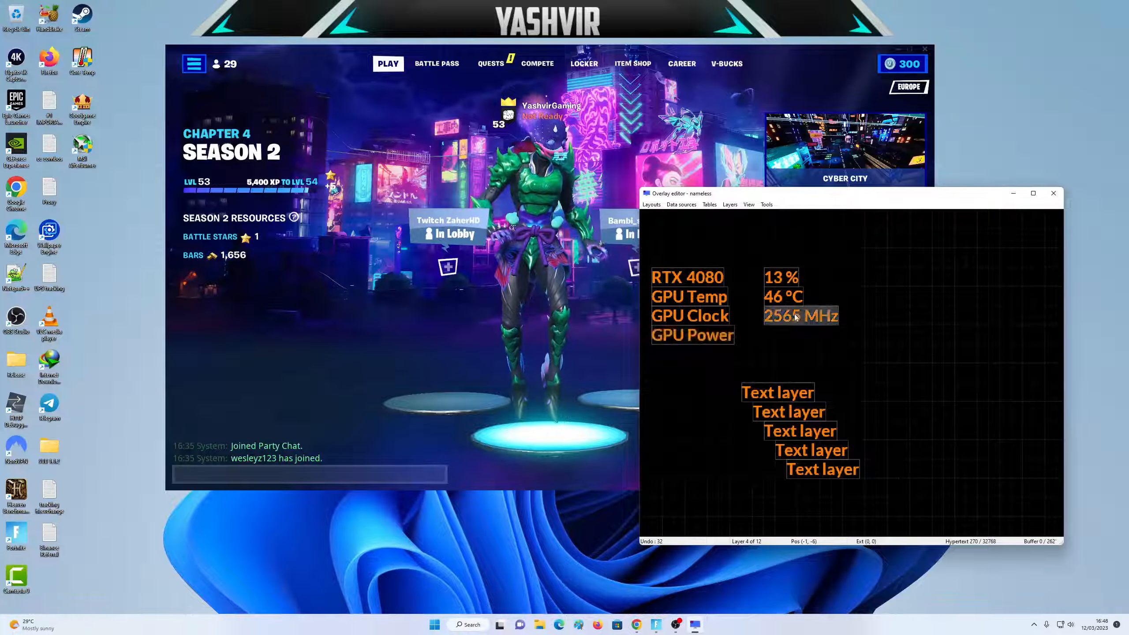
key(ctrl+c)
key(ctrl+v)
drag(796, 335, 784, 336)
double_click(784, 336)
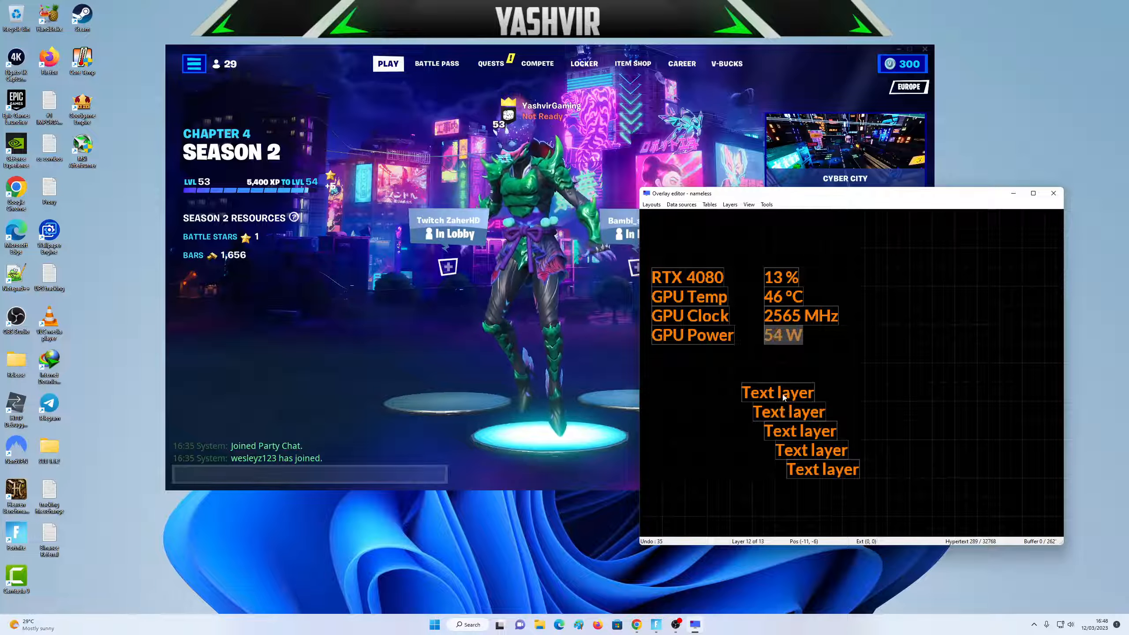
- Move the next text layer to about (-1, -8) and check the CPU clock, RAM usage and Memory usage entries in the overlay data sources
drag(783, 398, 693, 388)
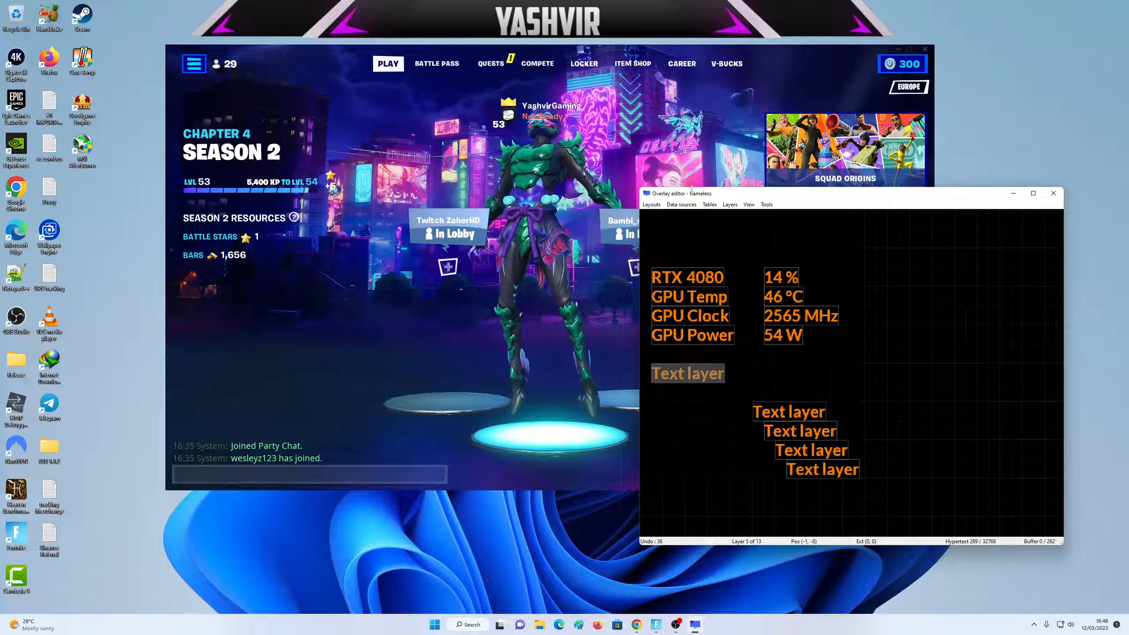
click(681, 204)
click(693, 214)
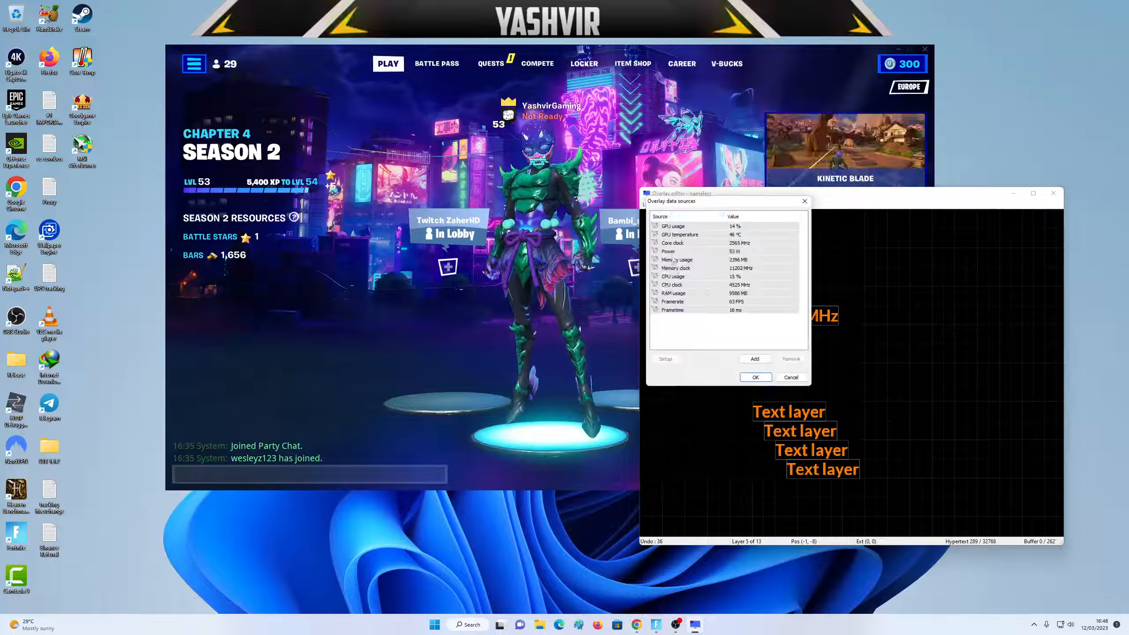
click(675, 285)
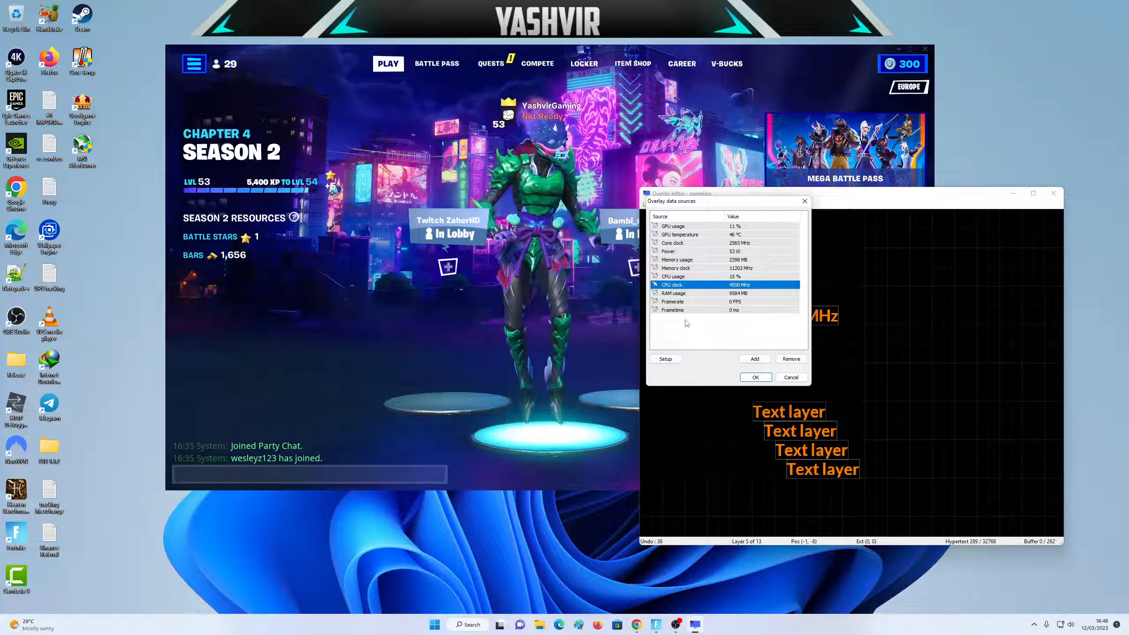
click(677, 295)
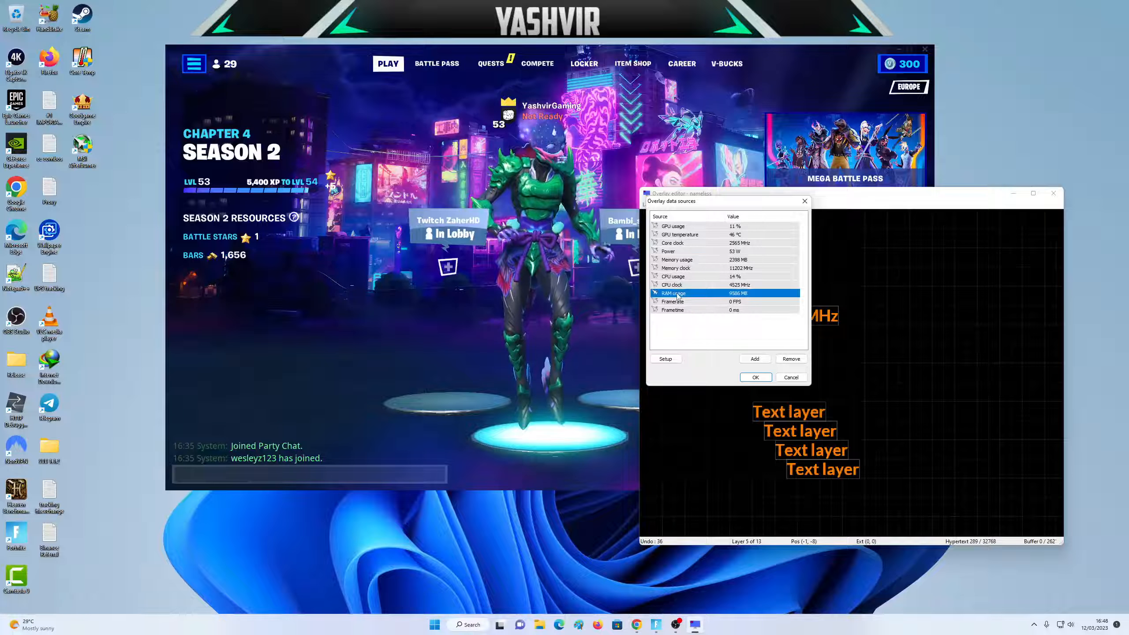
click(677, 261)
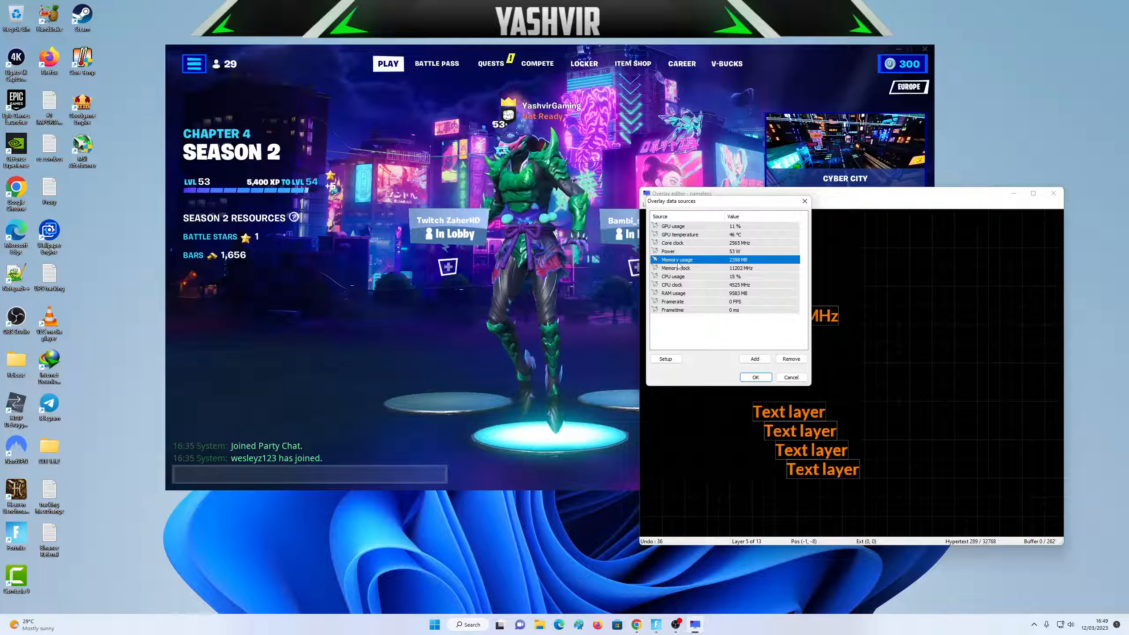
click(666, 358)
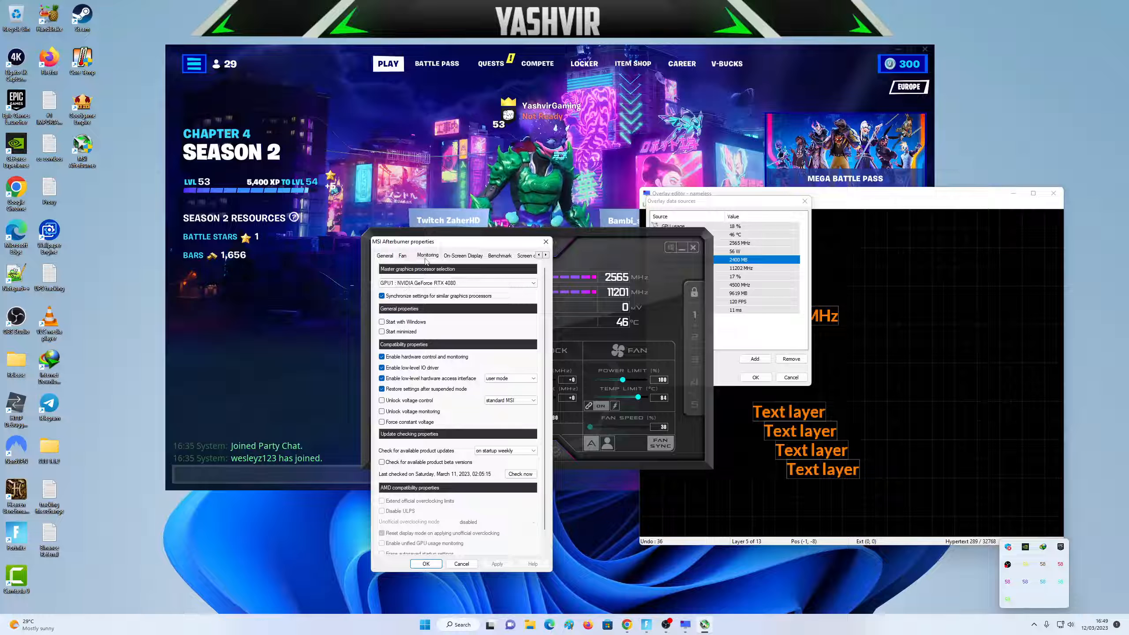
- Check the Memory usage graph's group name in MSI Afterburner's monitoring properties, and close the properties and the overlay data sources
scroll(405, 339, down, 3)
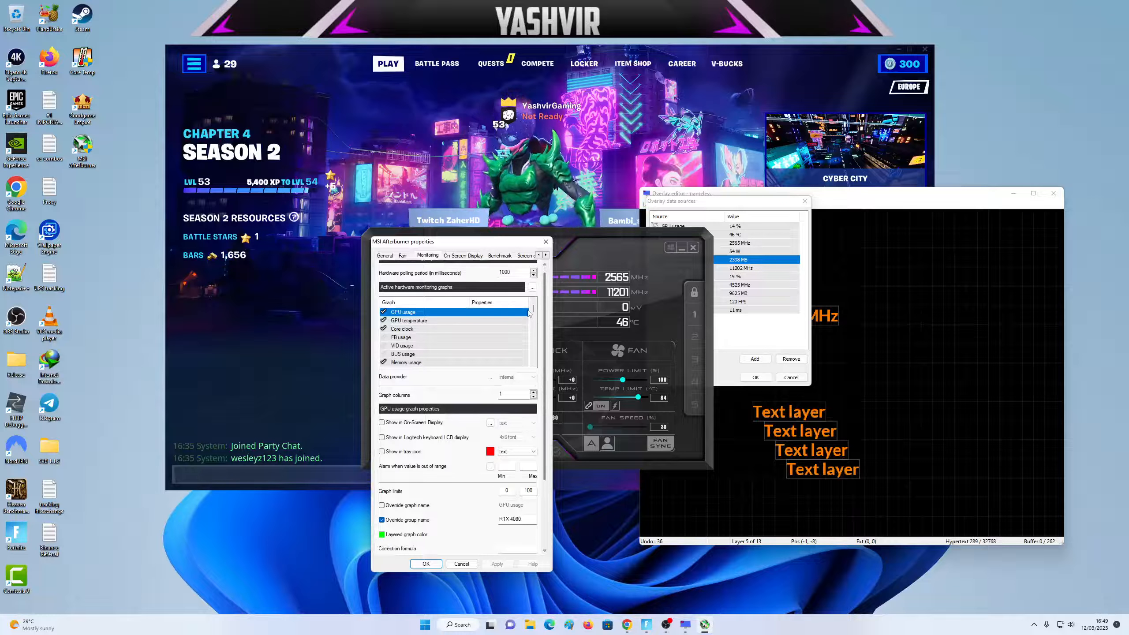
click(405, 337)
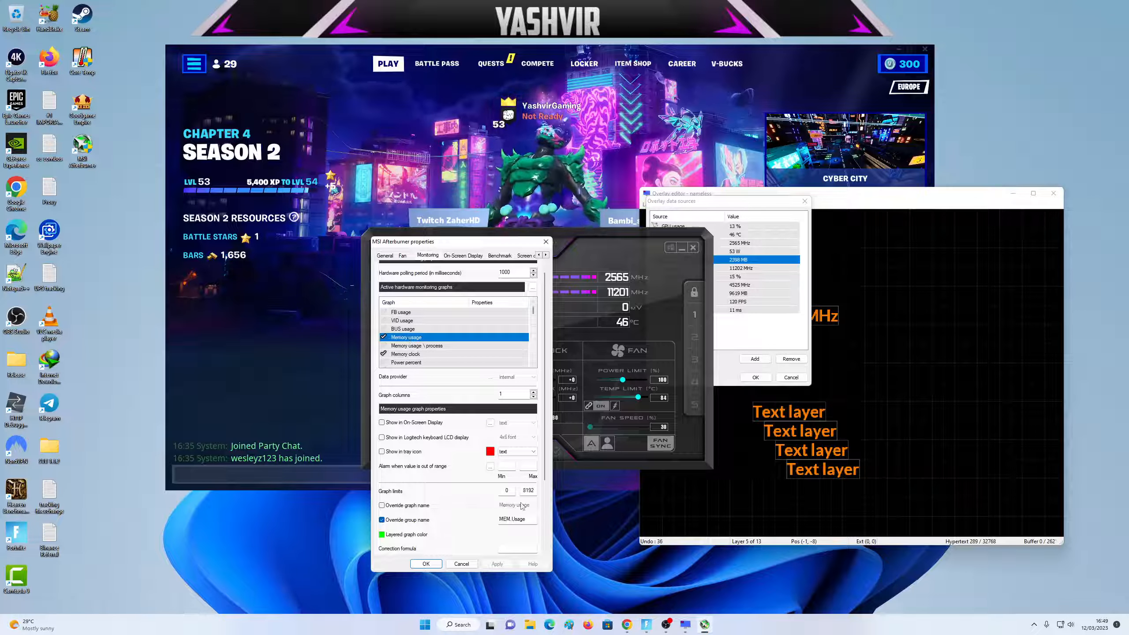
click(532, 519)
drag(531, 520, 495, 523)
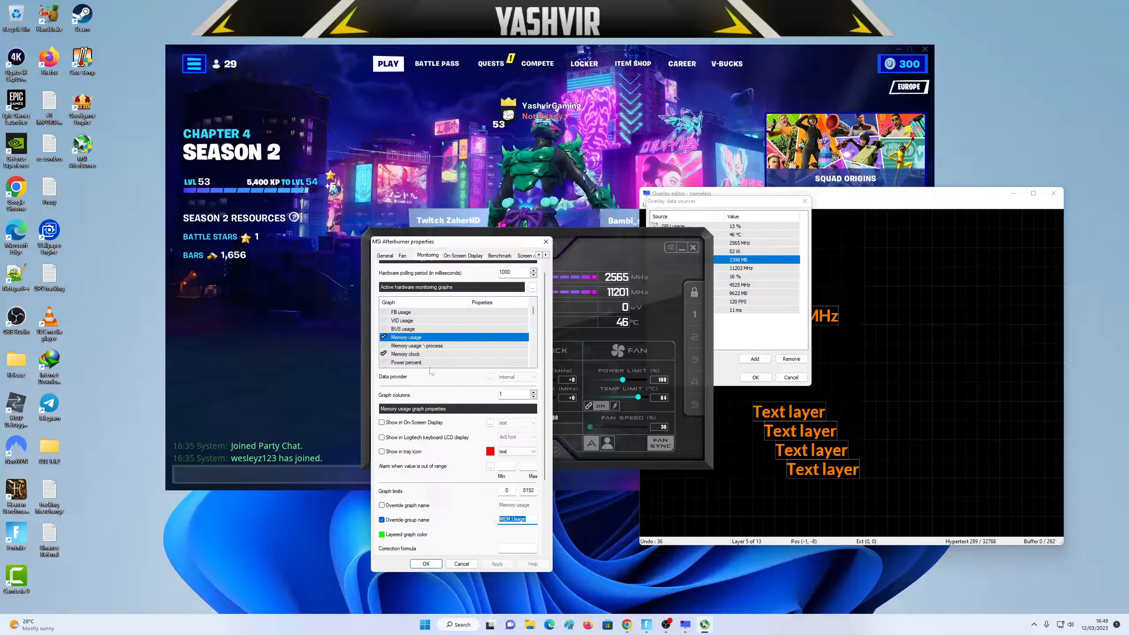
right_click(511, 520)
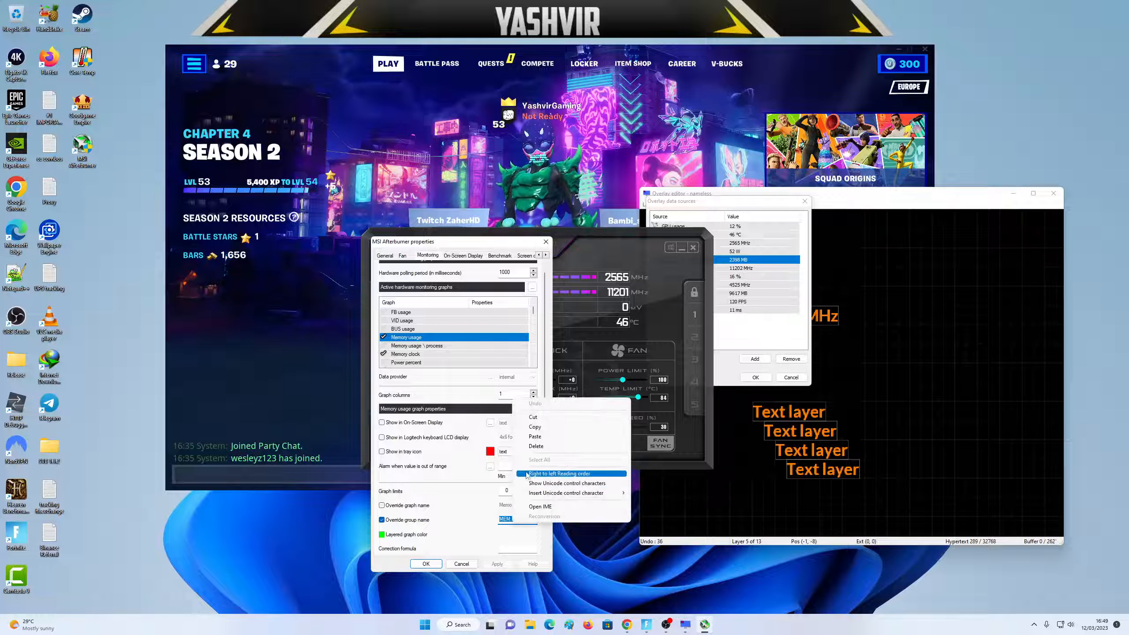
click(405, 353)
click(426, 564)
click(682, 248)
click(756, 377)
- Set the hypertext of the text layer at (-1, -8) to Memory Usage
double_click(706, 379)
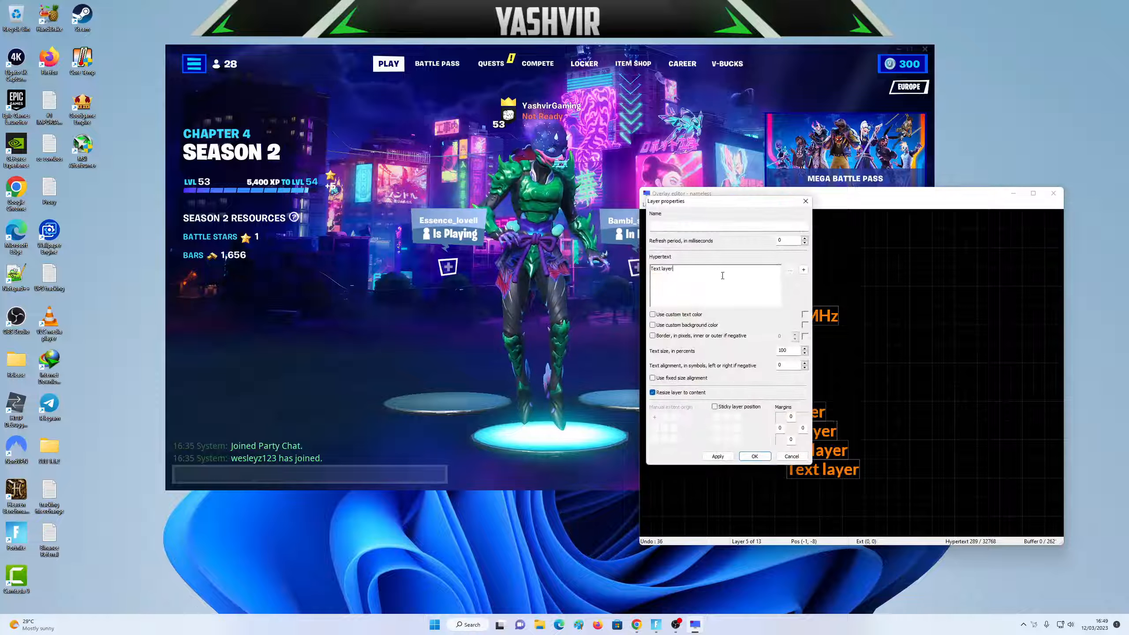
click(730, 284)
key(ctrl+a)
text(Mem.Usag)
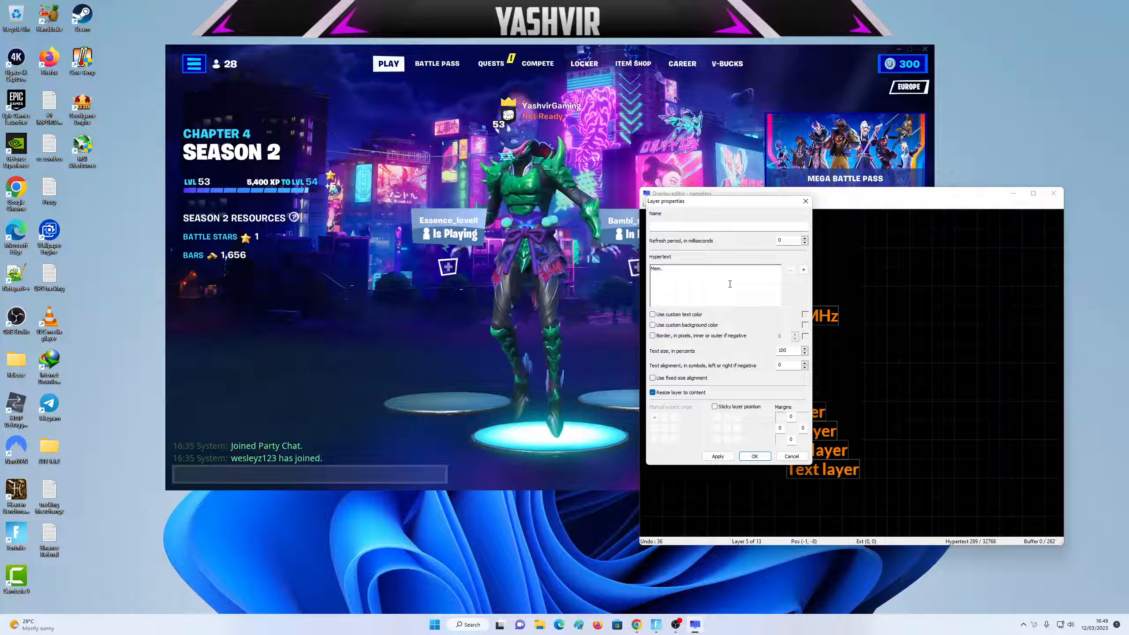
key(BackSpace)
key(BackSpace)
key(BackSpace)
key(BackSpace)
key(BackSpace)
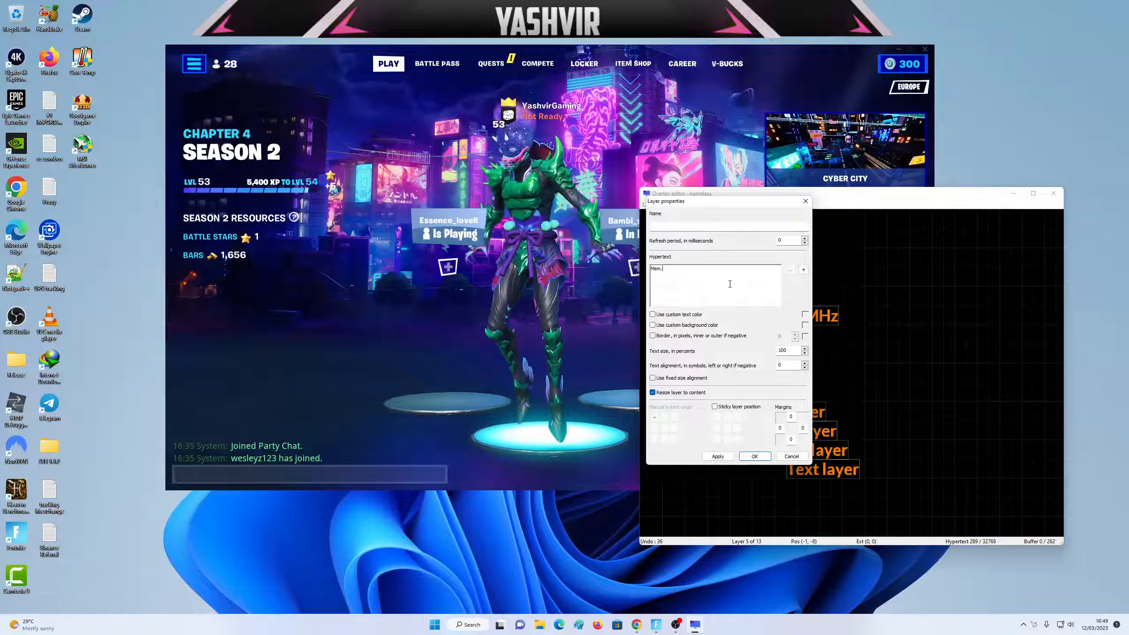
key(BackSpace)
text(e)
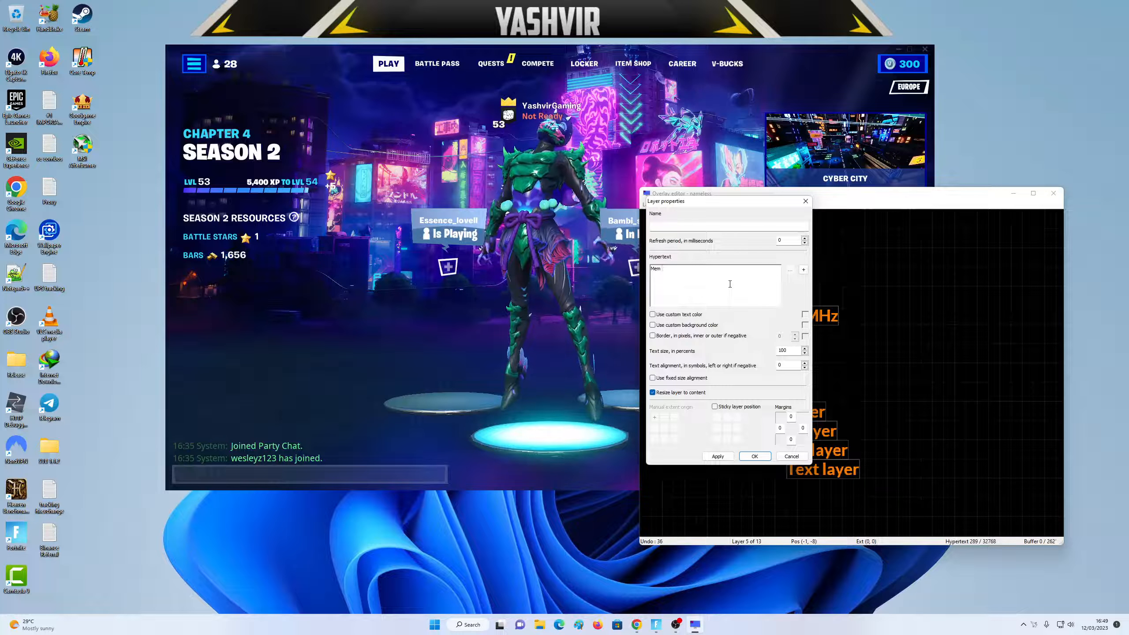
key(BackSpace)
text(o)
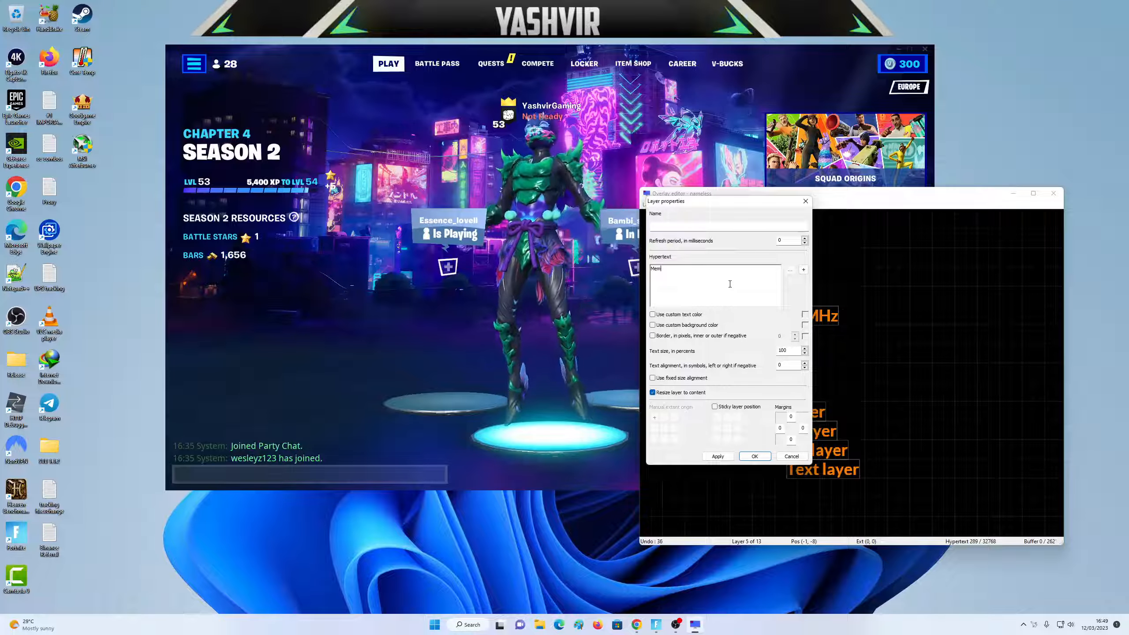
text(ry Usage)
click(754, 456)
- Place the next text layer beside Memory Usage at about (-13, -8) and shift the four GPU value layers to about horizontal position -14
click(811, 376)
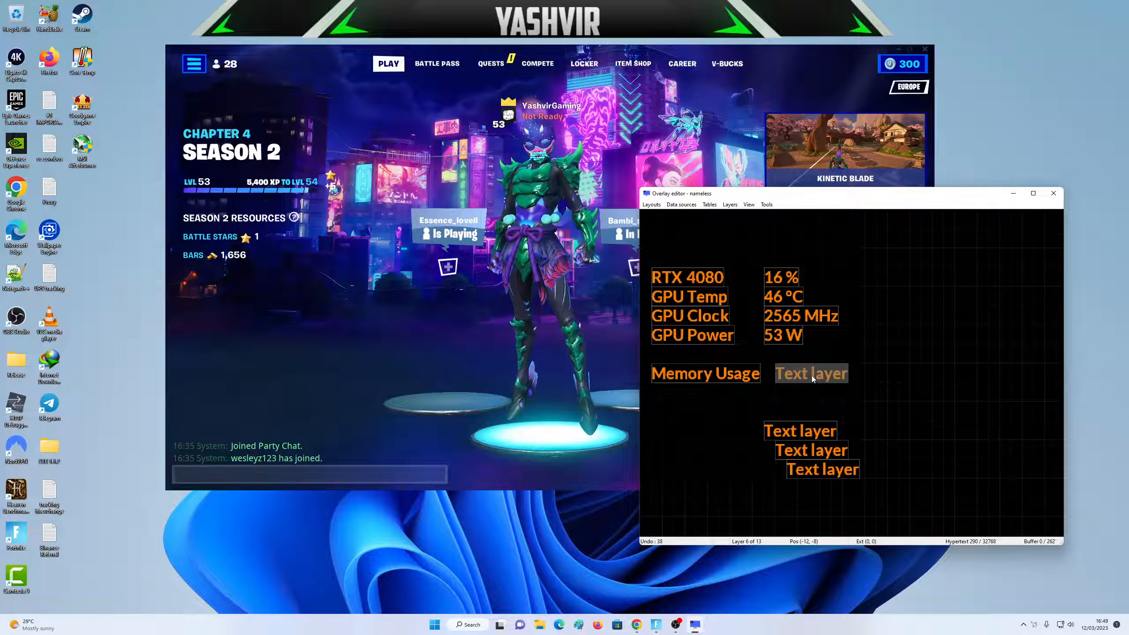
drag(811, 376, 808, 277)
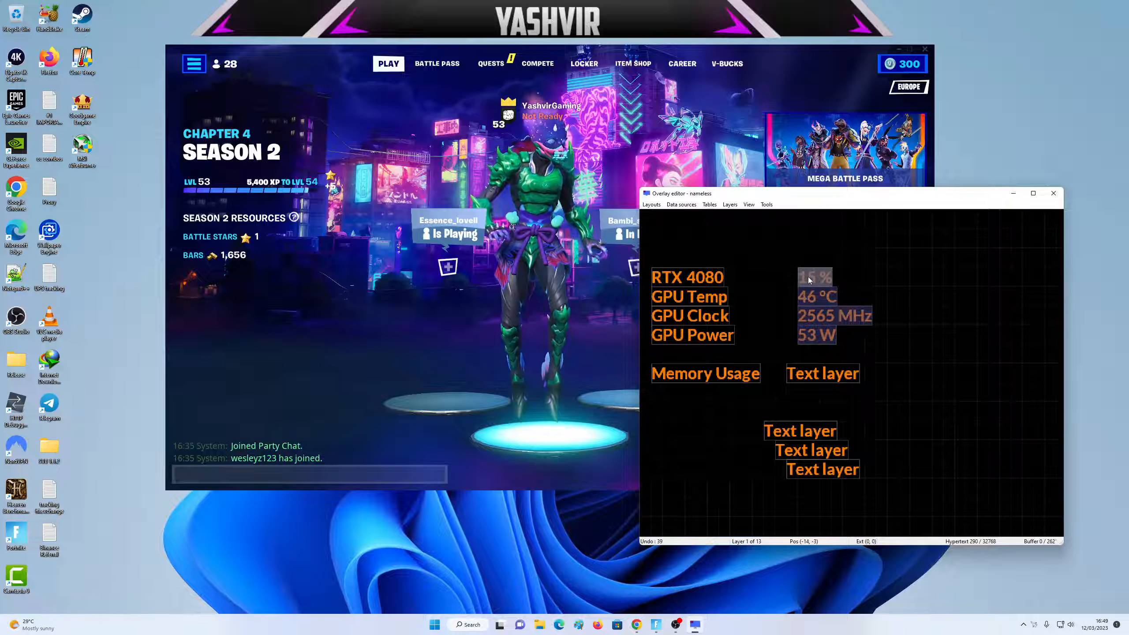
- Move the text layer beside Memory Usage to about (-14, -8) and change the Memory Usage label's hypertext to Mem Usage
drag(818, 376, 829, 376)
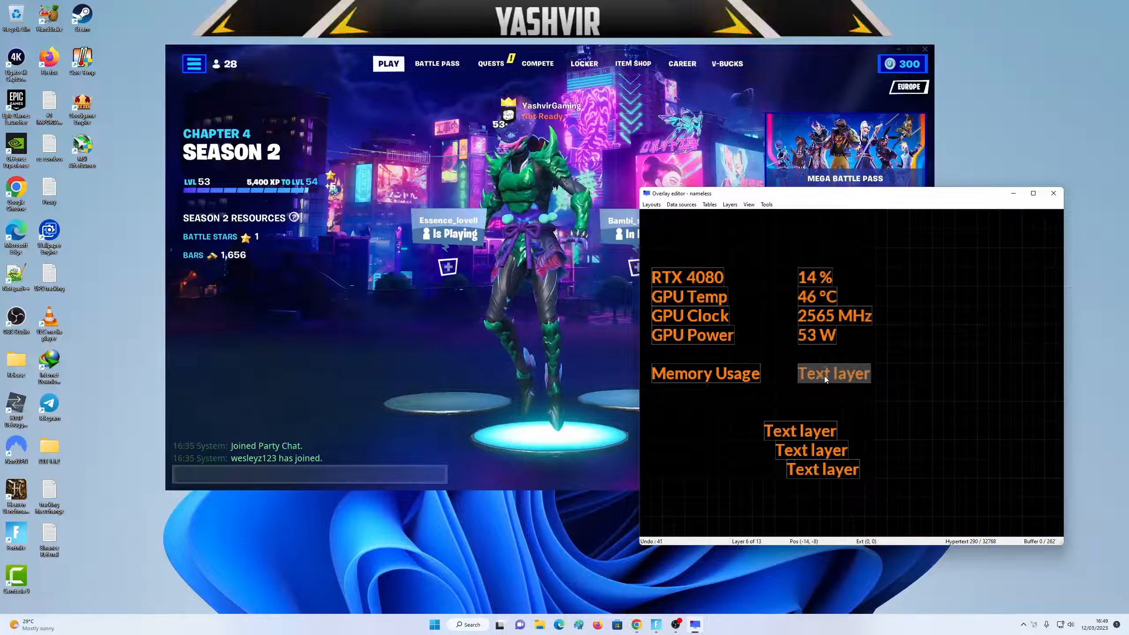
click(671, 374)
double_click(676, 373)
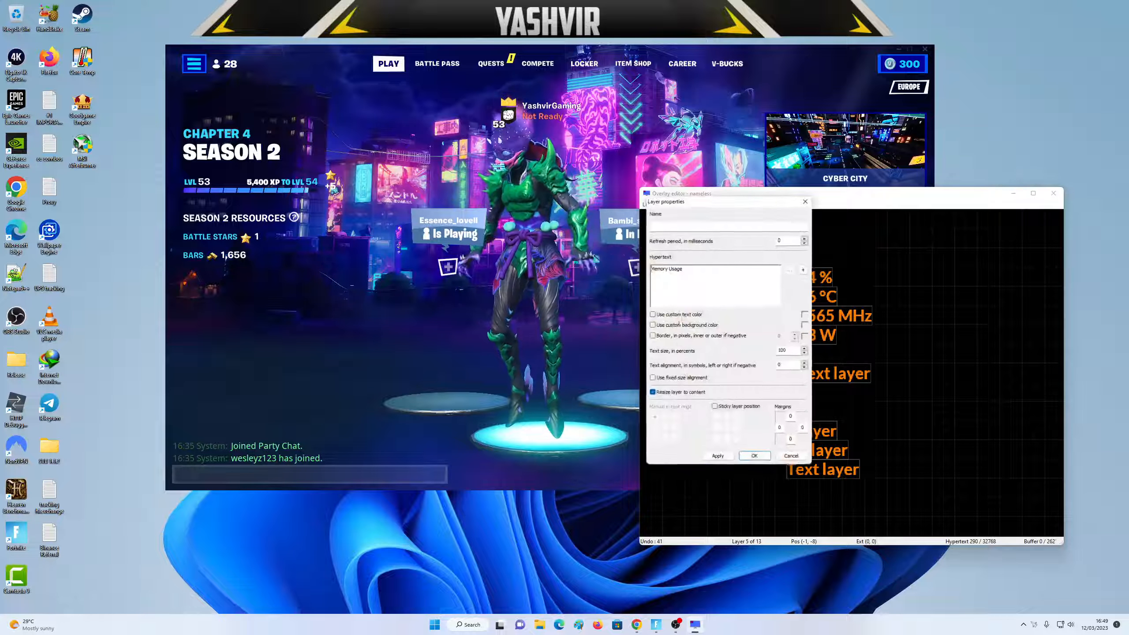
text(Mem)
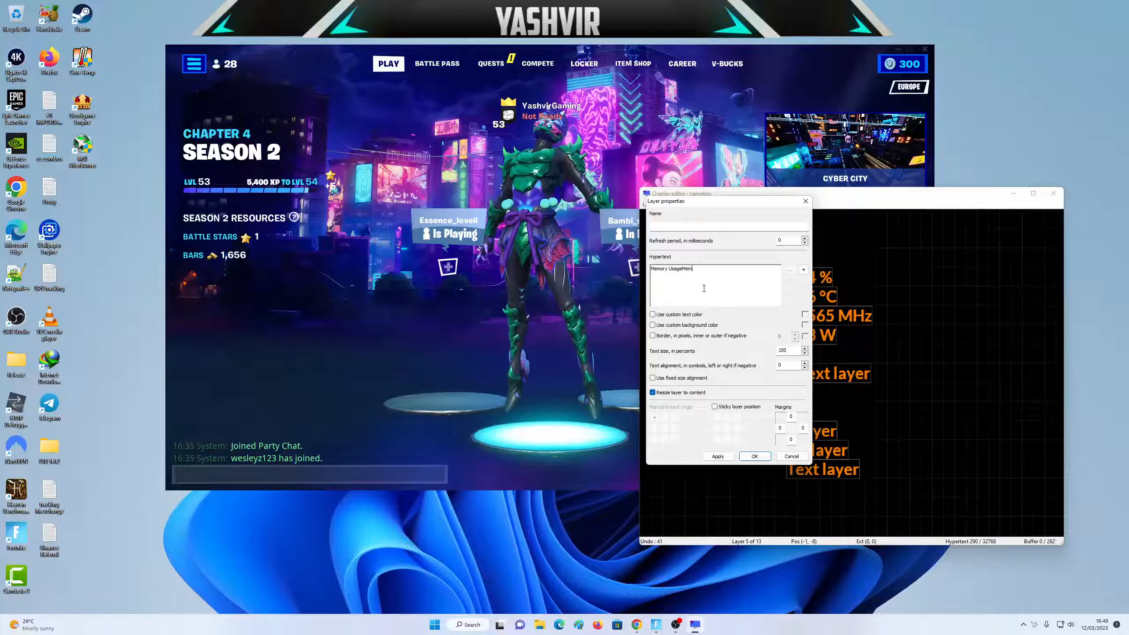
key(ctrl+a)
text(Mem Usage)
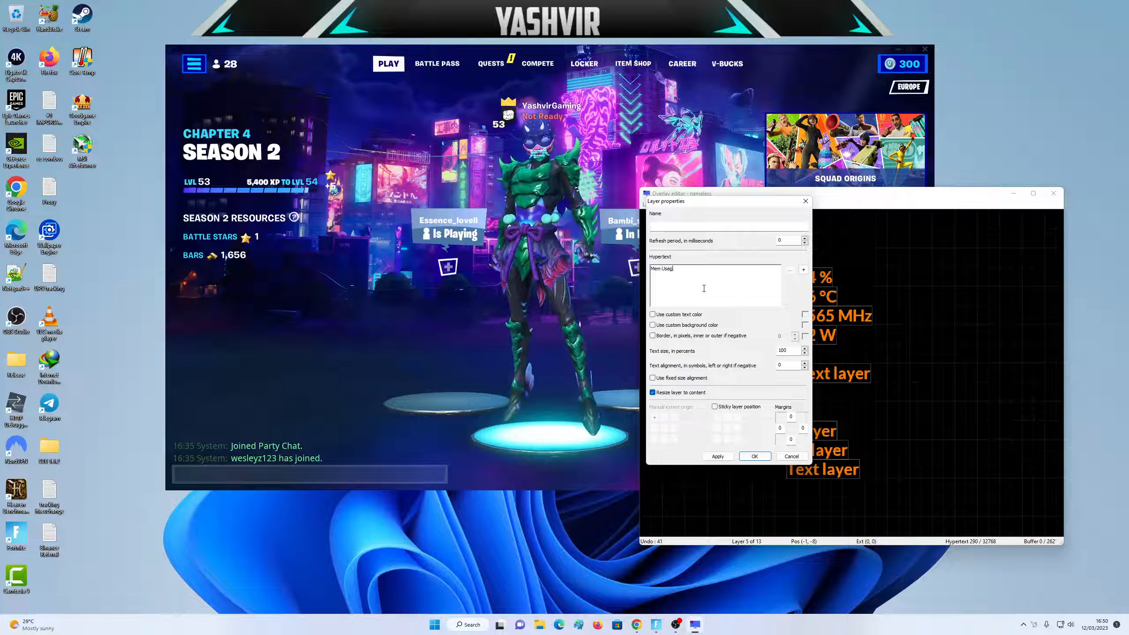
key(Return)
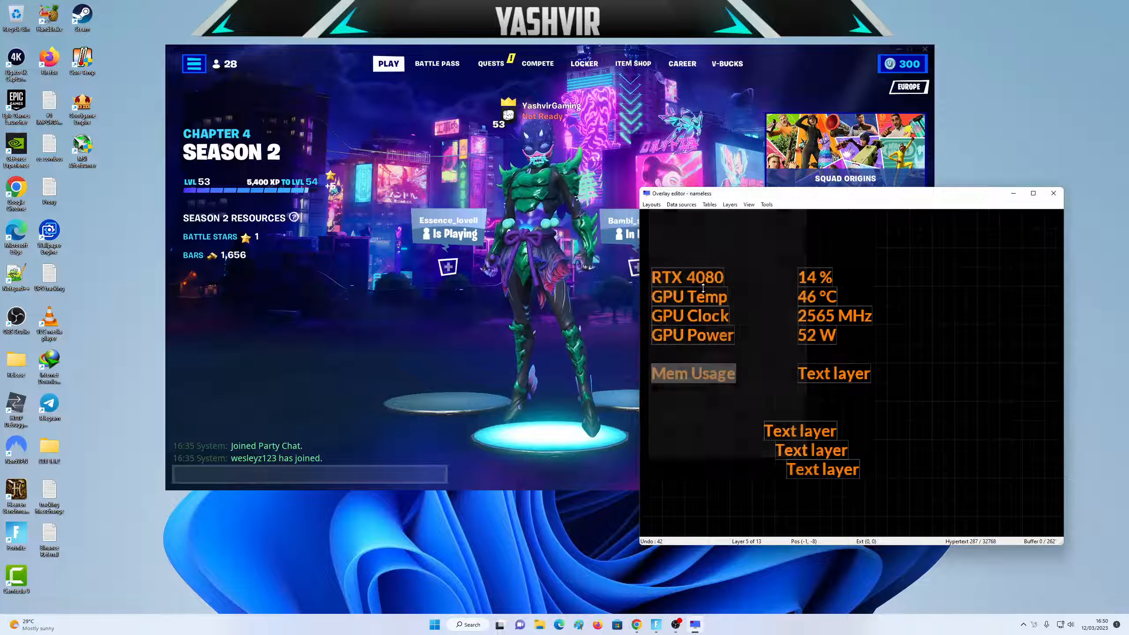
- Replace the text layer beside Mem Usage with a copy of the GPU Power value layer, placed at about (-14, -8)
click(830, 380)
key(Right)
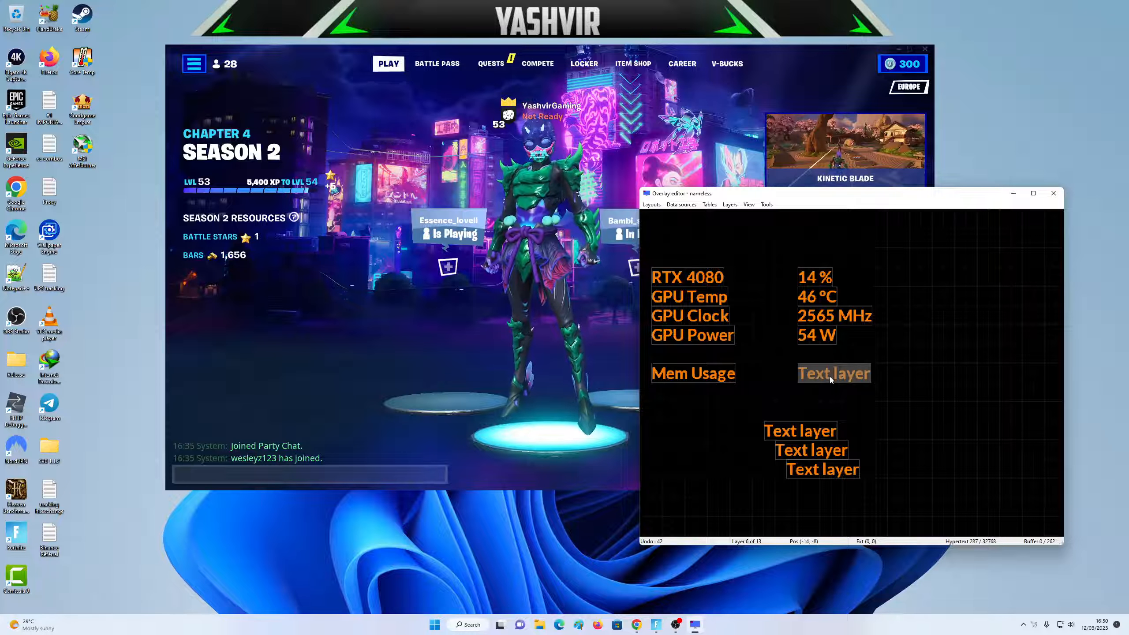
key(Delete)
click(820, 338)
key(ctrl+c)
key(ctrl+v)
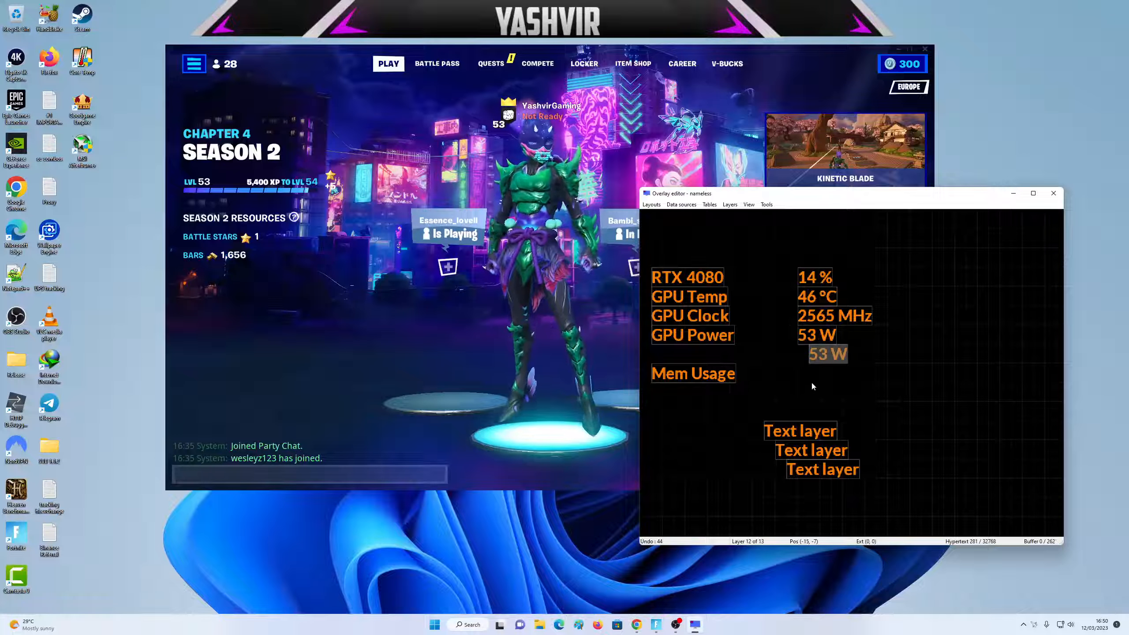
drag(823, 357, 811, 376)
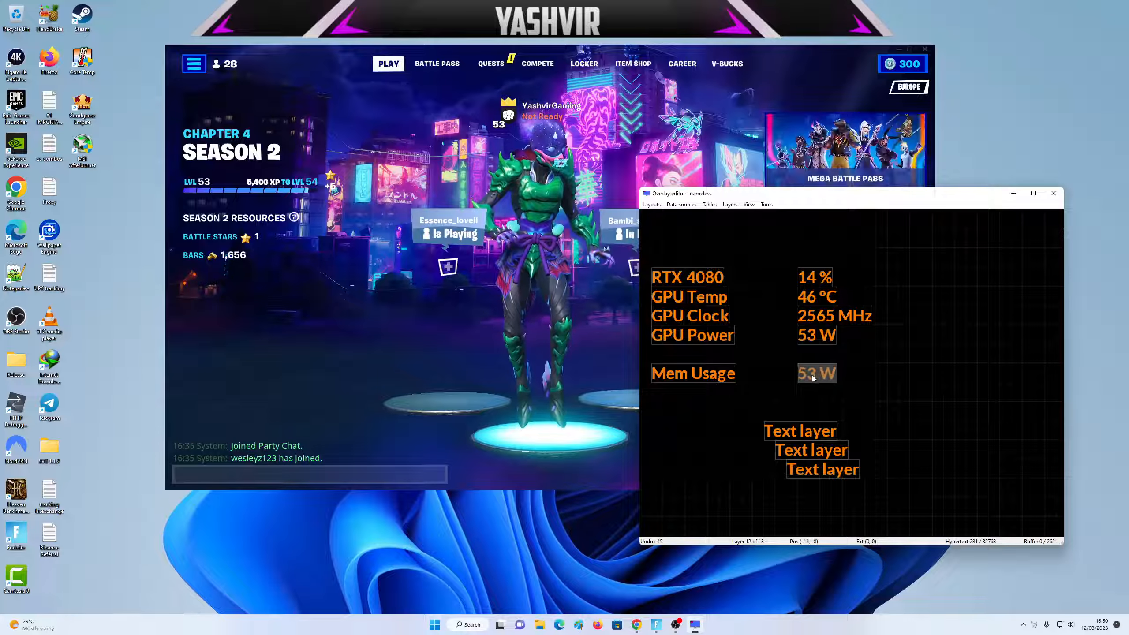
- Replace the copied layer's hypertext at (-14, -8) with the current value macro of the Memory usage data source
double_click(812, 375)
key(BackSpace)
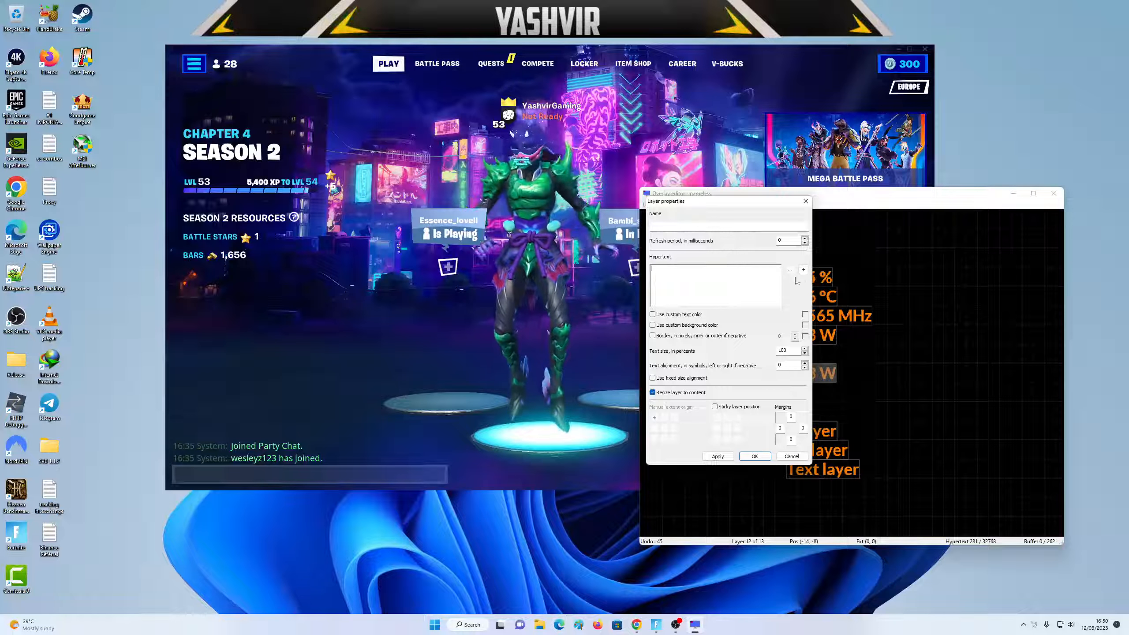
click(803, 269)
click(694, 235)
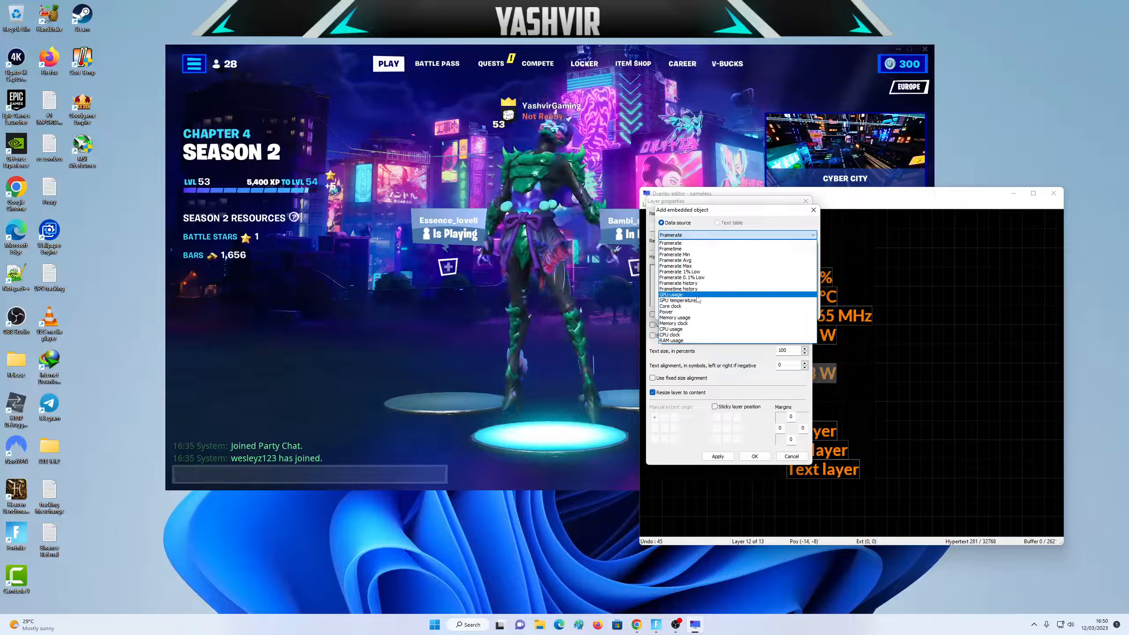
click(694, 318)
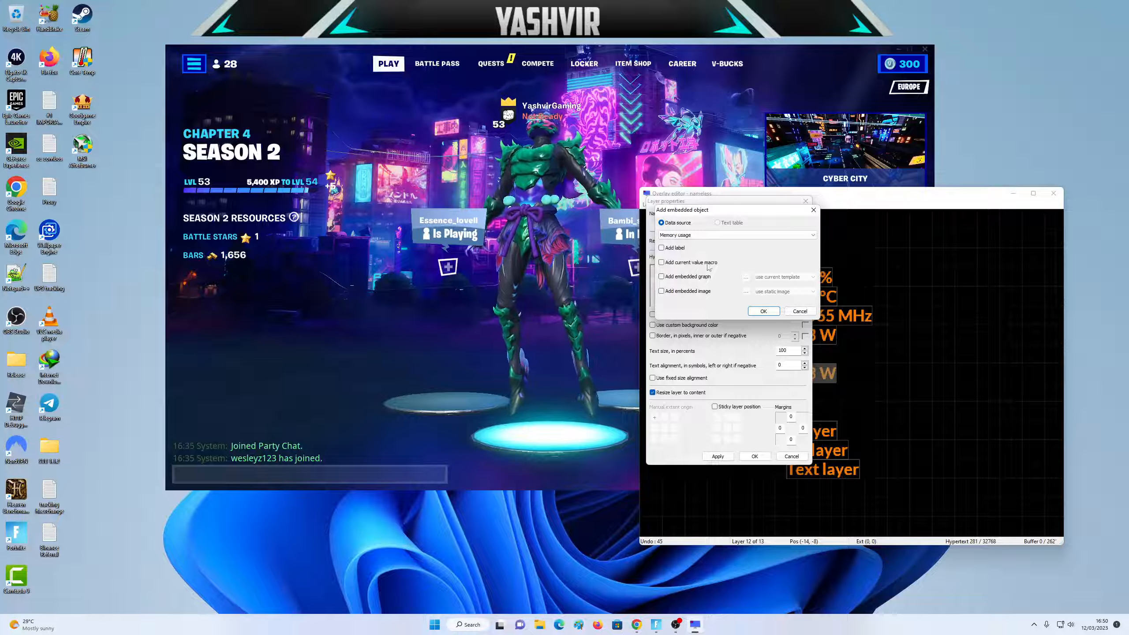
click(763, 310)
click(754, 457)
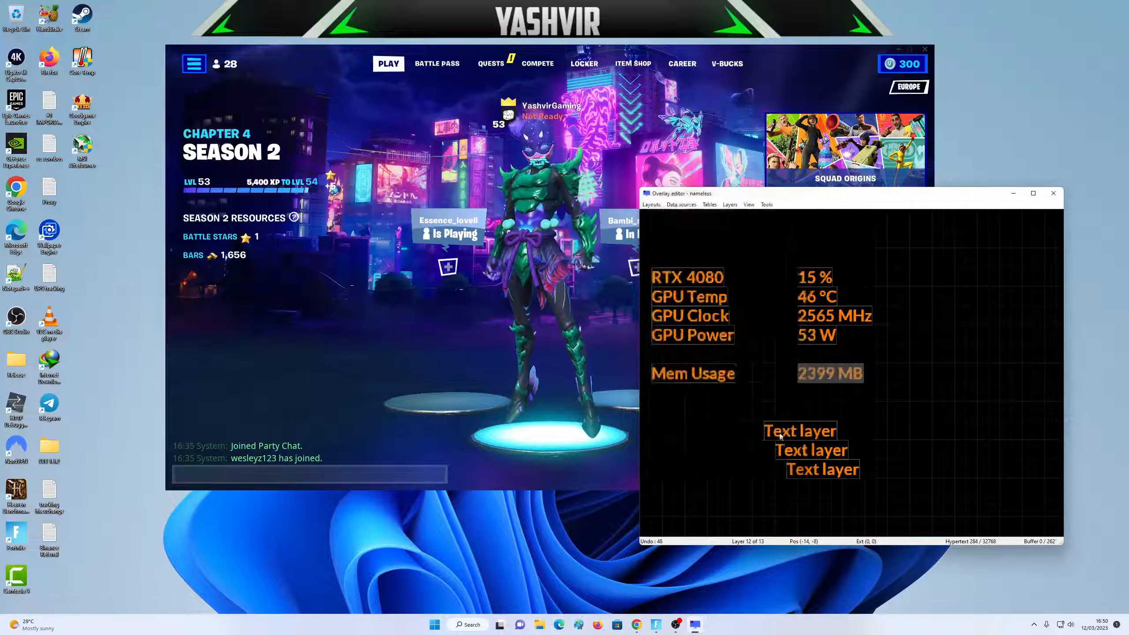
- Duplicate the Mem Usage label directly below itself at about (-1, -9) and change the copy's hypertext to Mem Clock
click(690, 376)
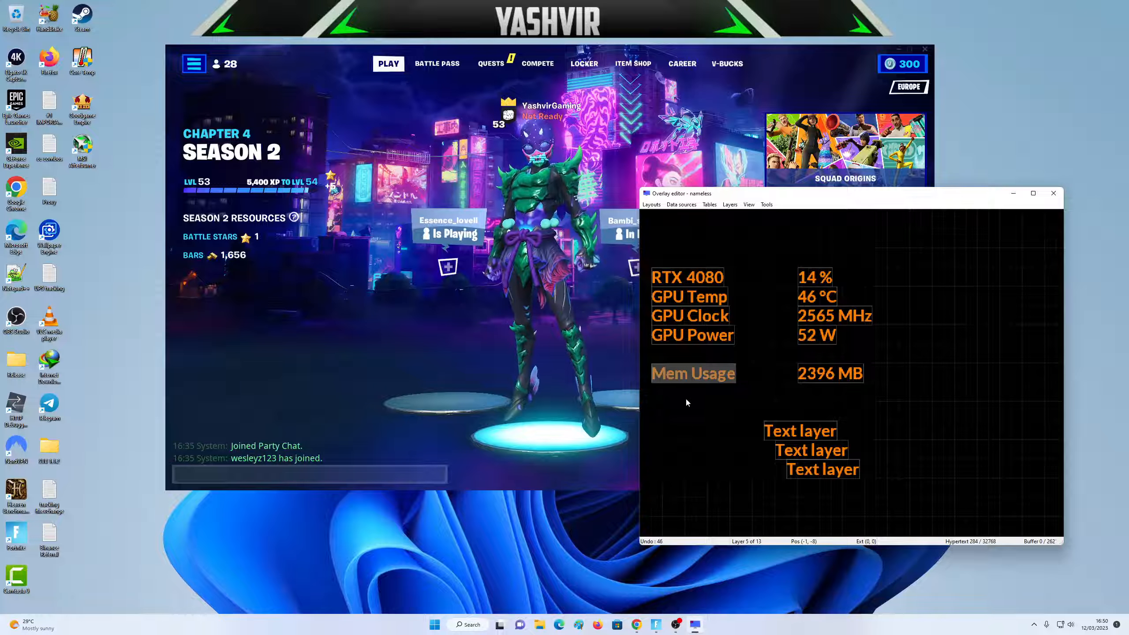
key(ctrl+c)
key(ctrl+v)
drag(689, 398, 687, 404)
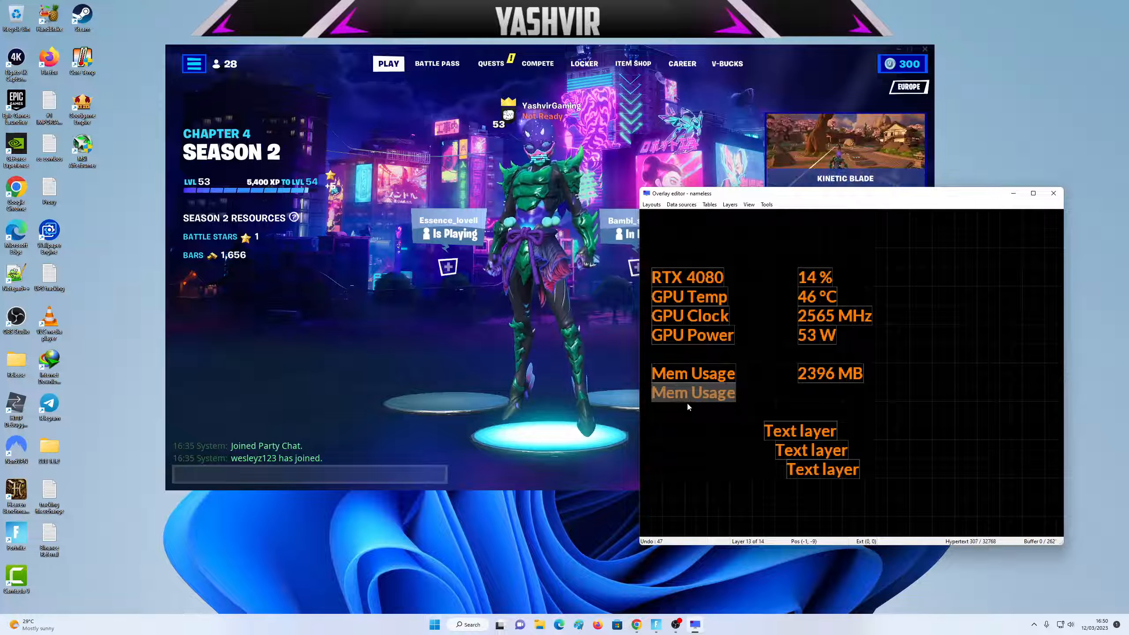
double_click(688, 399)
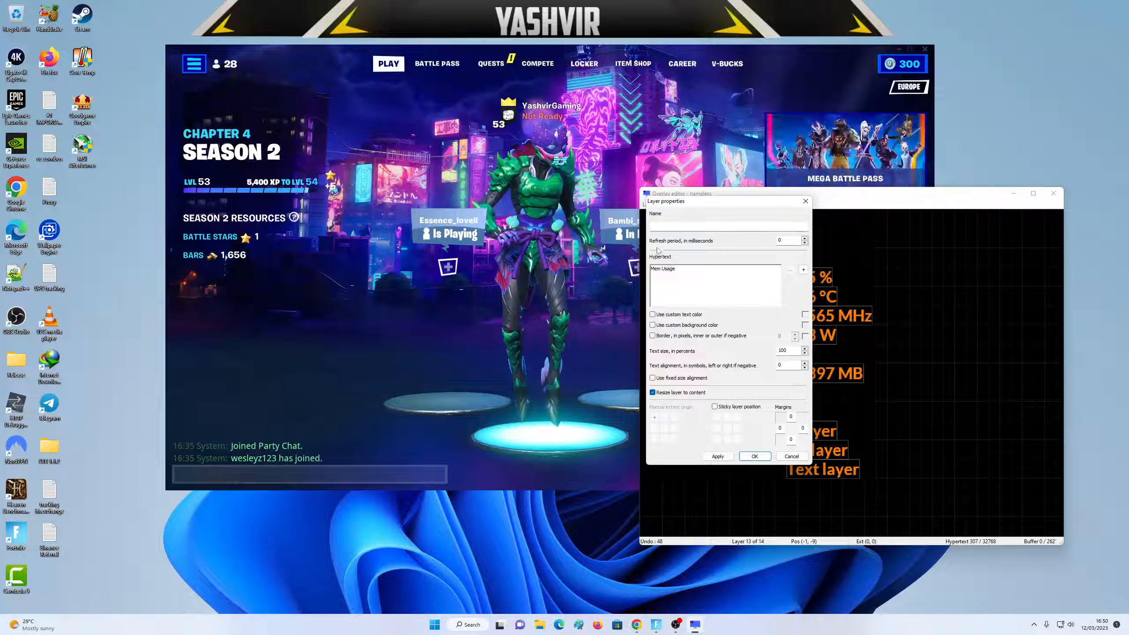
double_click(668, 269)
text(Clock)
click(754, 456)
- Copy the memory usage value to about (-14, -9) beside Mem Clock and replace its hypertext with %Memory clock% MHz
click(828, 374)
key(ctrl+c)
key(ctrl+v)
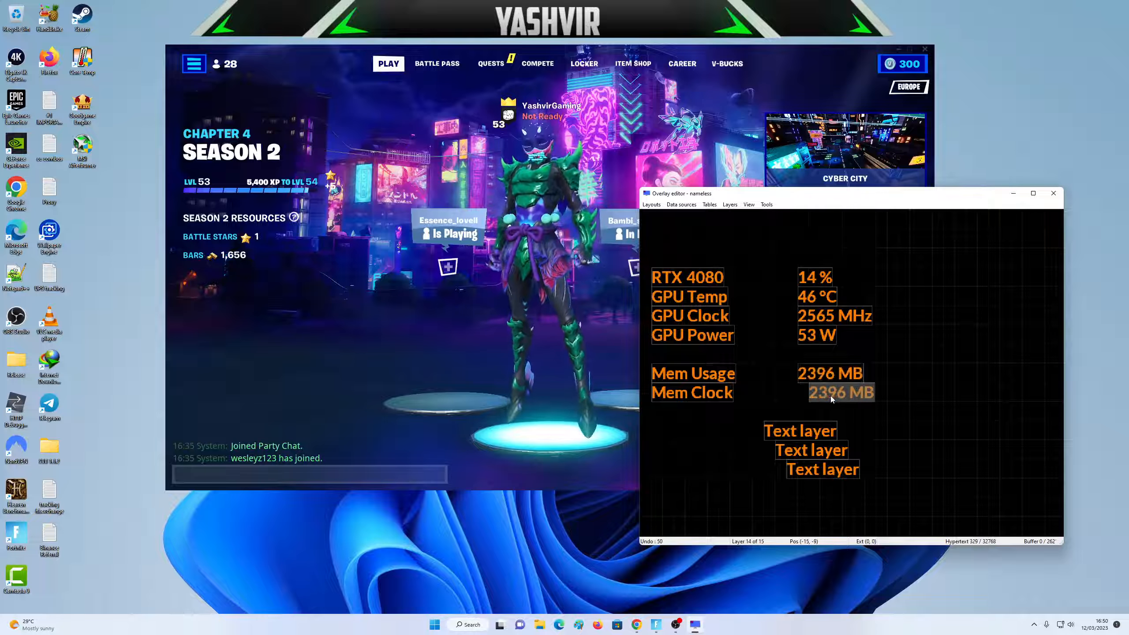
drag(830, 395, 821, 394)
double_click(821, 394)
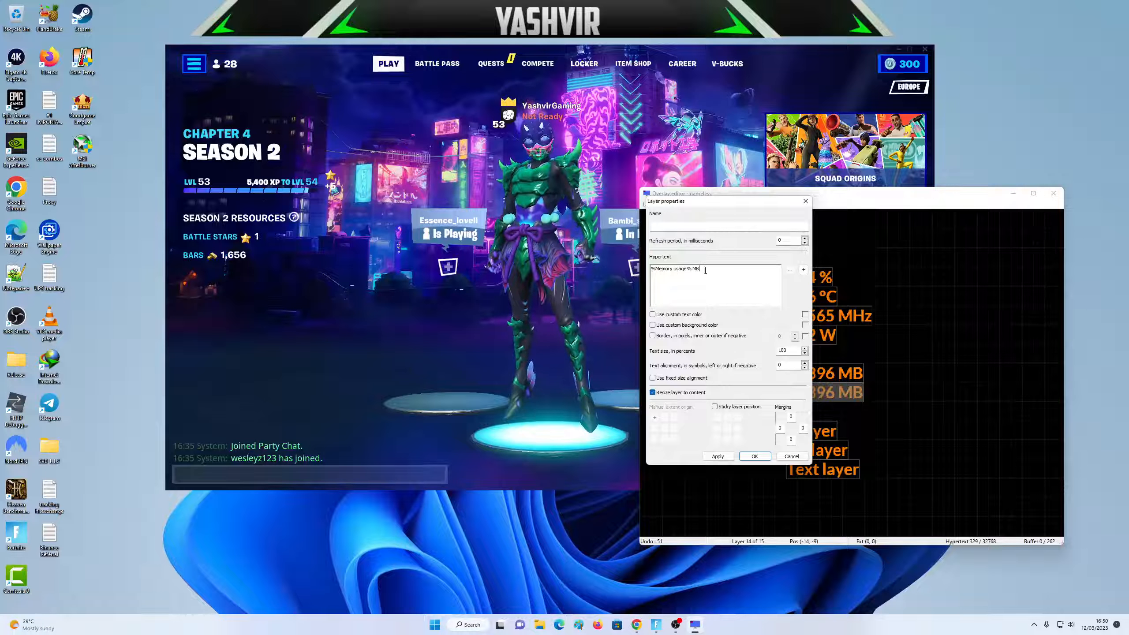
right_click(677, 270)
click(675, 269)
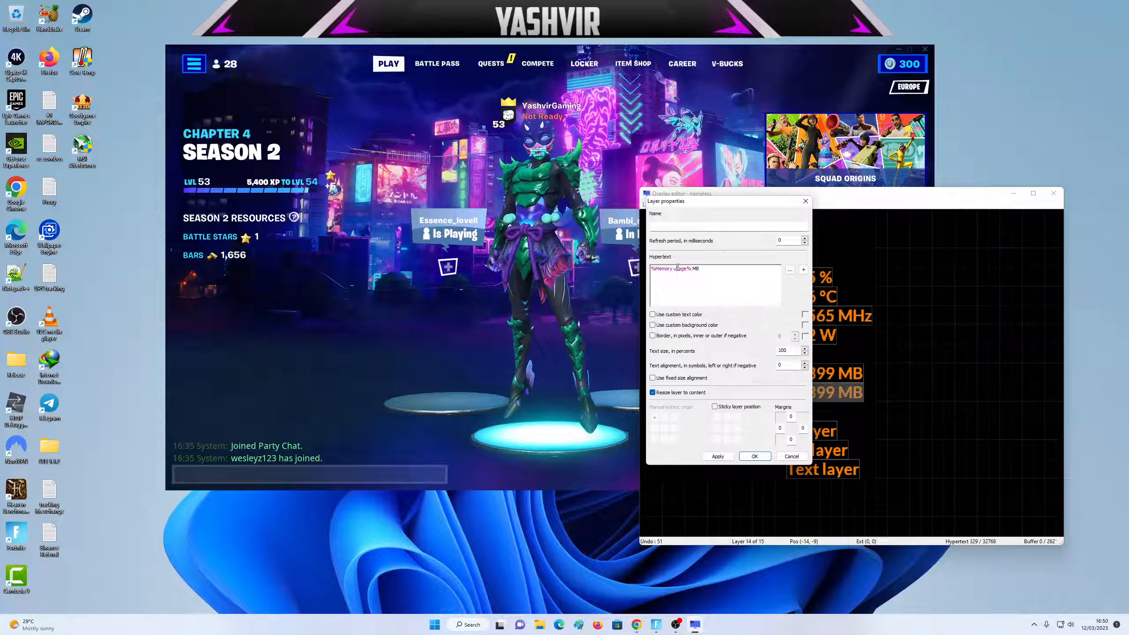
key(ctrl+a)
key(BackSpace)
click(803, 269)
drag(651, 269, 713, 267)
click(713, 268)
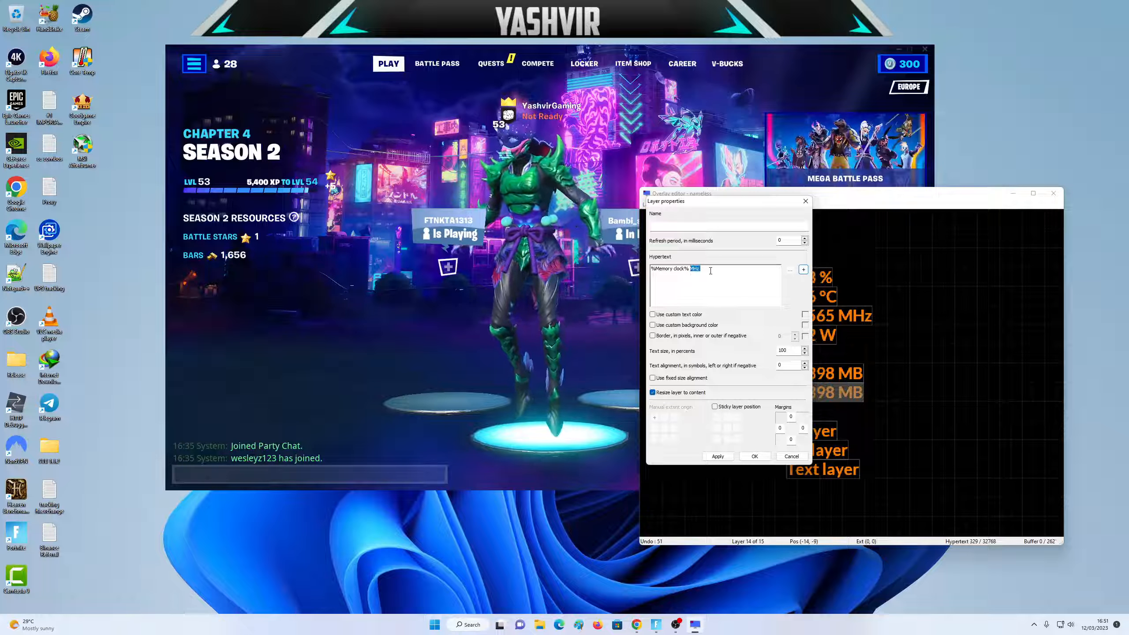
click(754, 456)
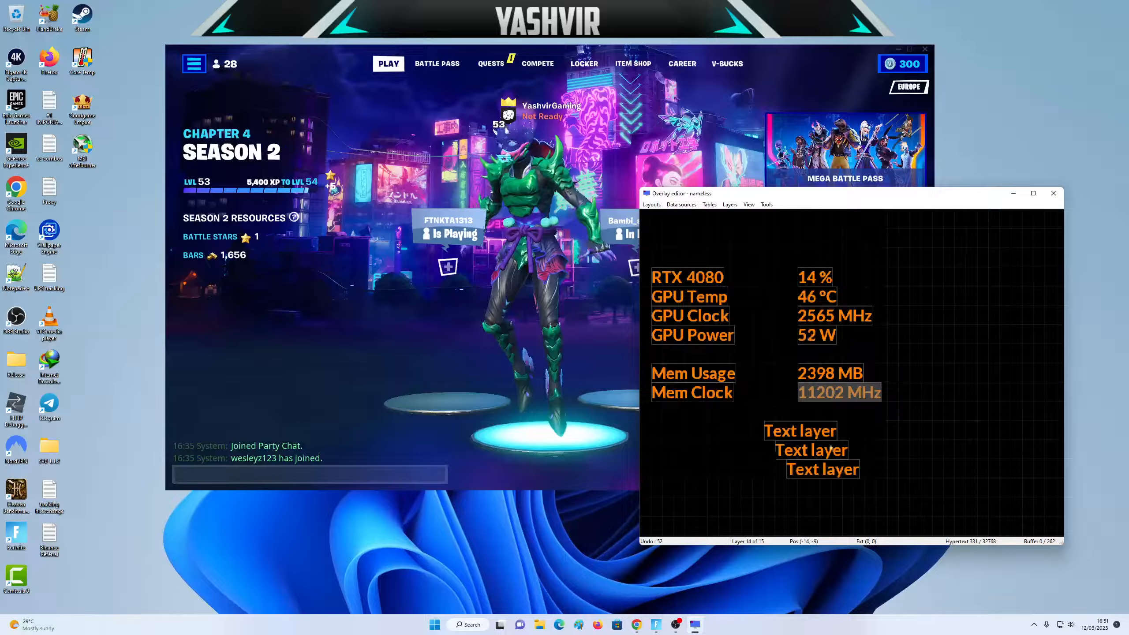
- Move the next text layer to about (-1, -11), set its hypertext to Ryzen 5700G, and place another text layer beside it at about (-14, -11)
click(796, 433)
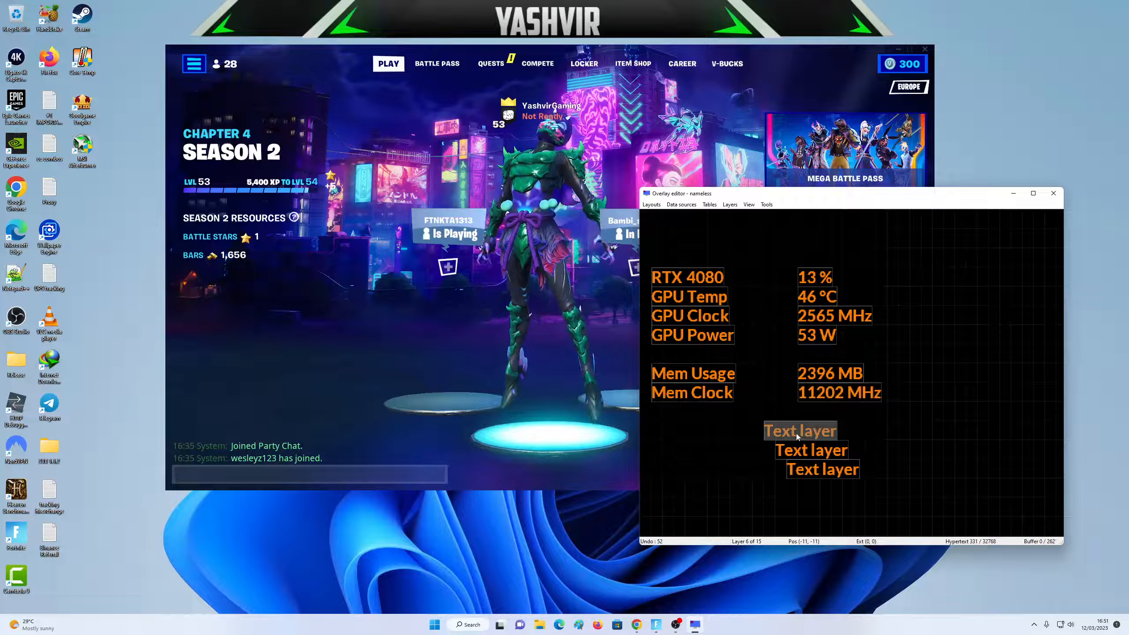
drag(795, 433, 693, 442)
double_click(687, 431)
text(Ryzen 5700G)
click(754, 456)
drag(811, 450, 834, 431)
- Move the last text layer below Ryzen 5700G at about (-1, -12) and set its hypertext to CPU Clock
drag(831, 473, 696, 454)
double_click(696, 454)
click(701, 285)
key(ctrl+a)
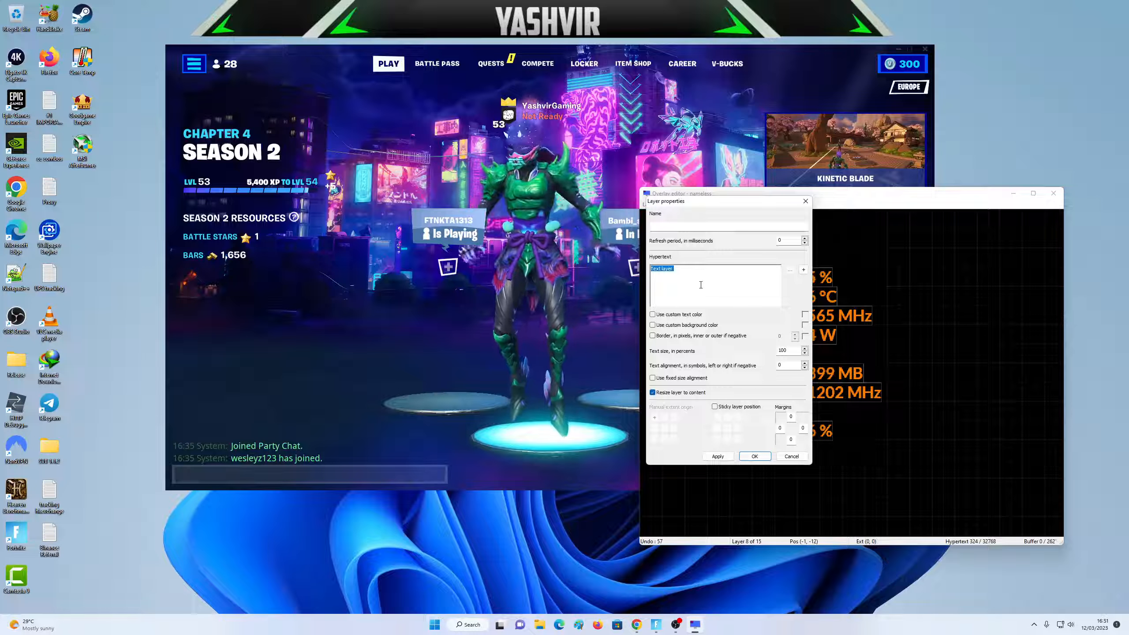
text(CPU Clock)
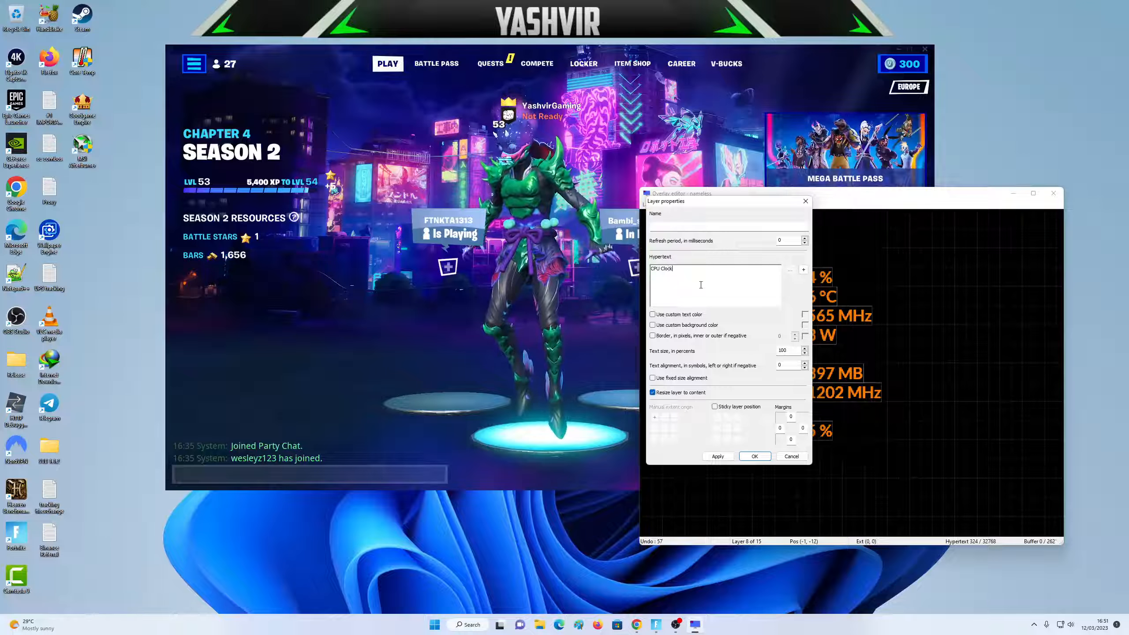
click(754, 457)
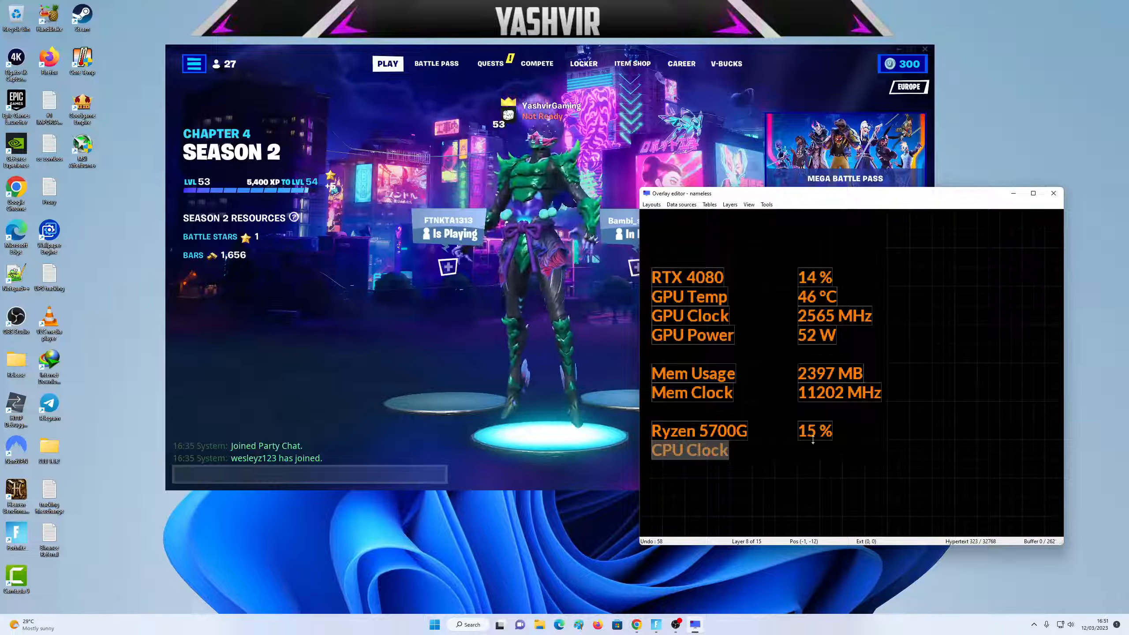